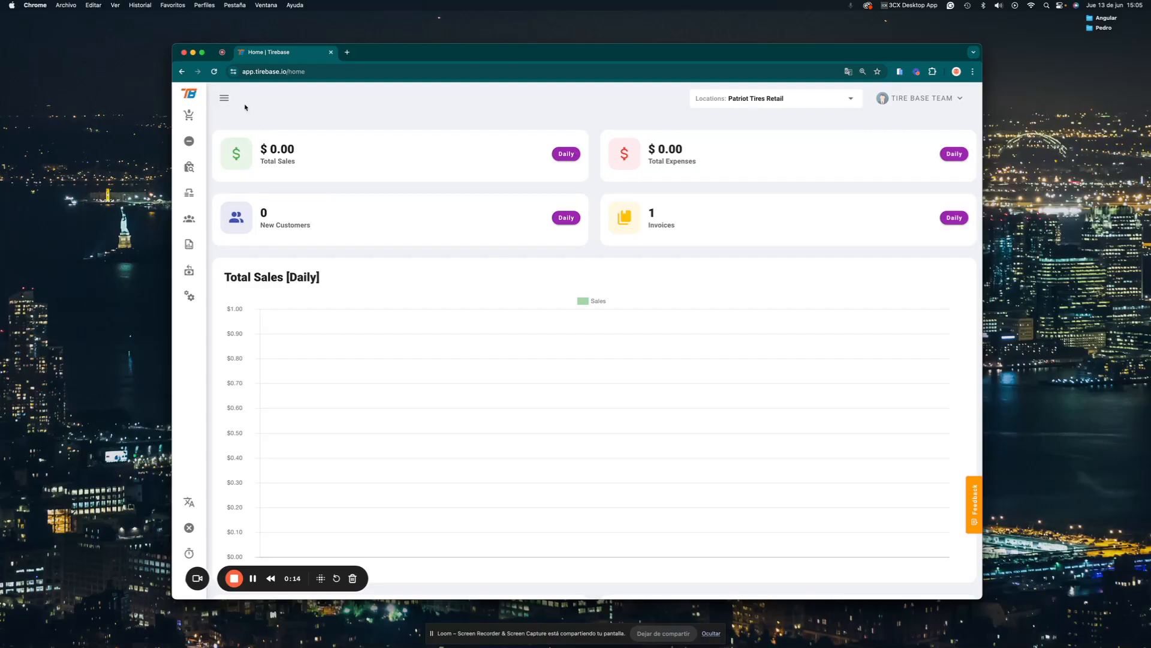
Open the work orders list and look through its first two pages.
left_click(225, 98)
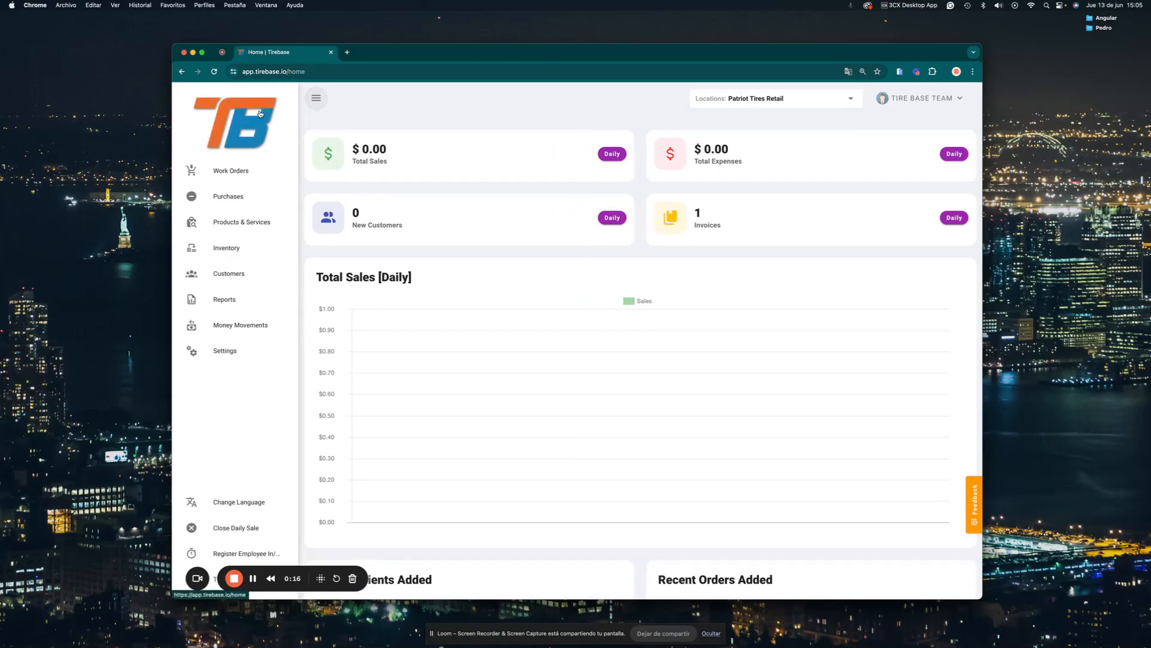
left_click(234, 174)
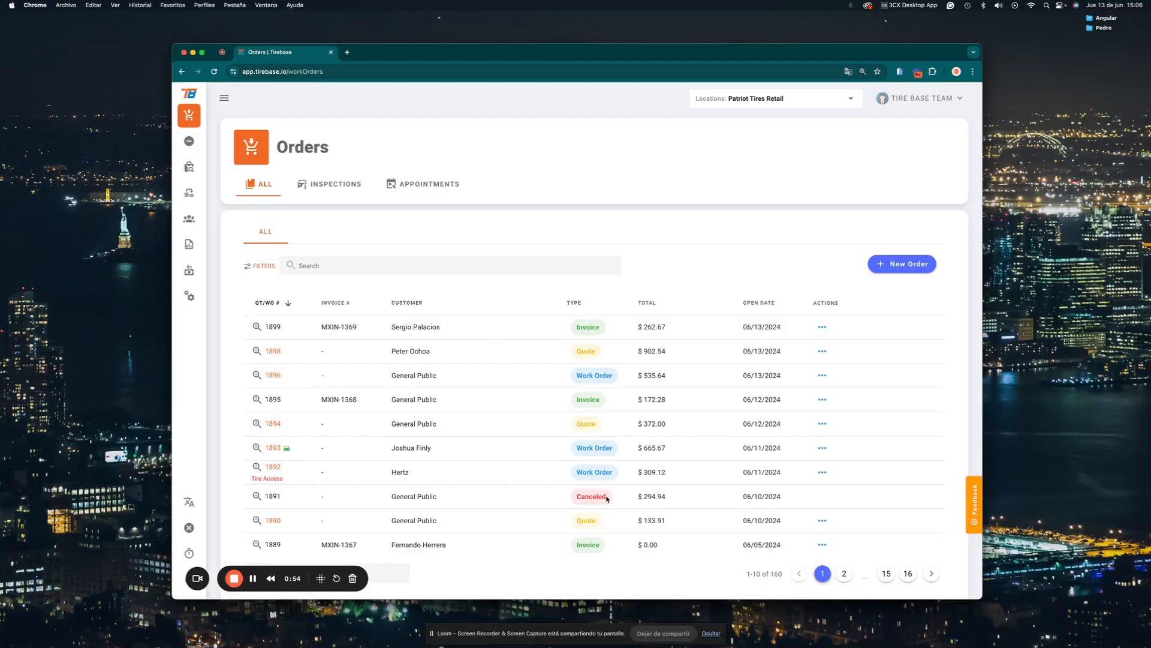
left_click(844, 573)
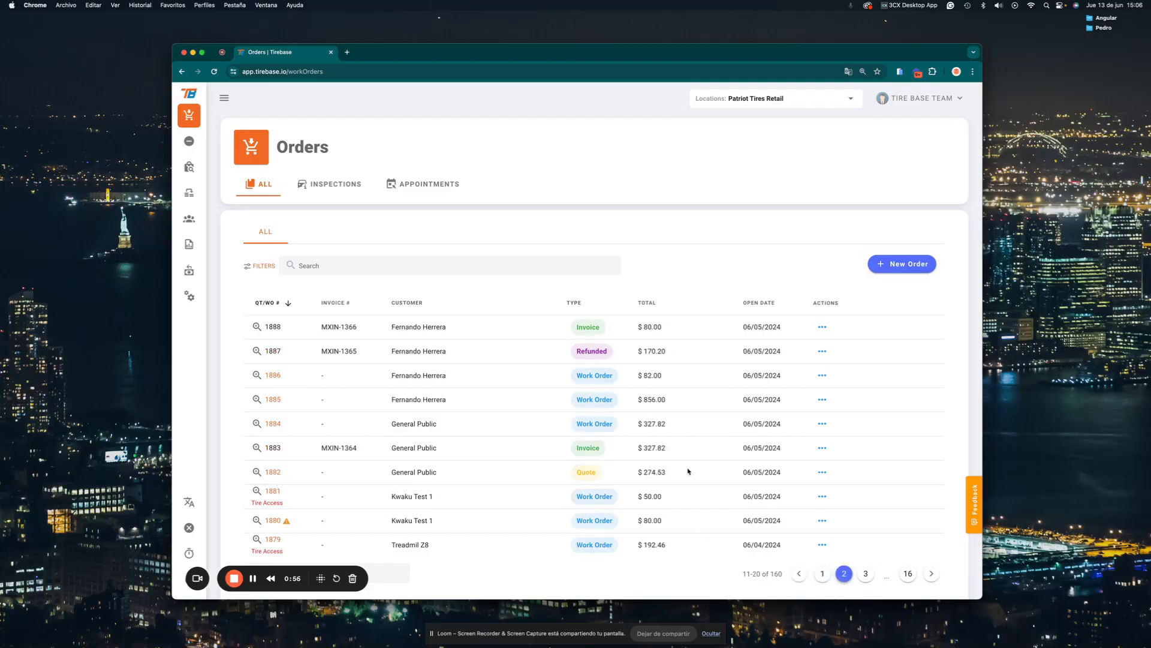
left_click(822, 573)
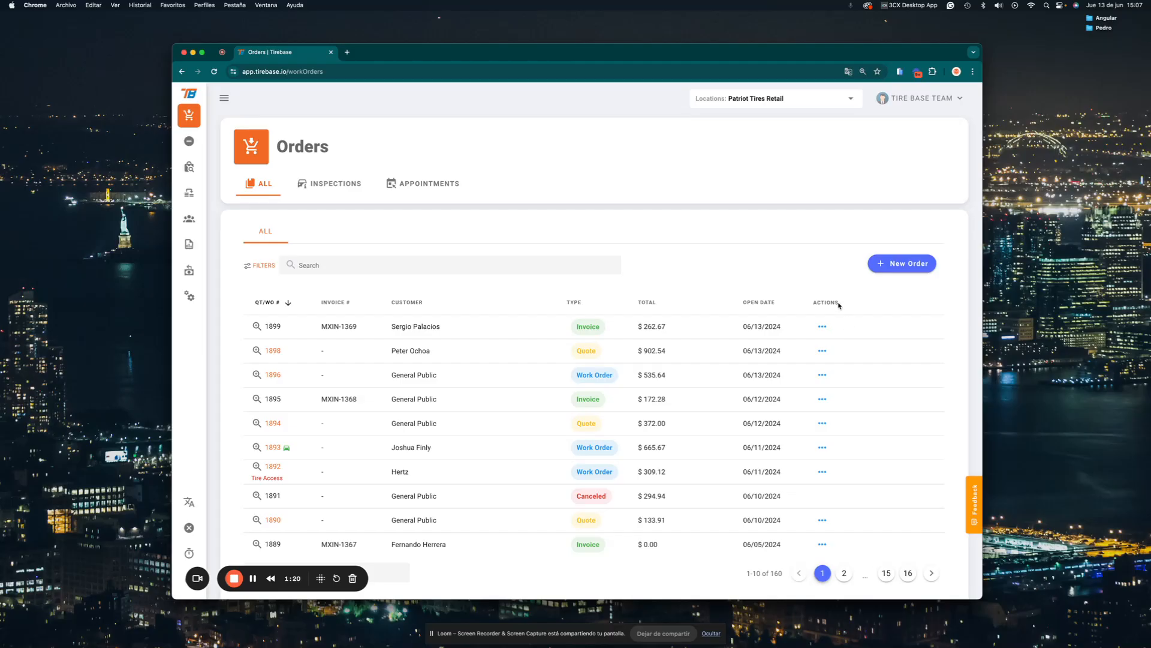
Review the newest quote in its full order form, and check its quick details with the print preview.
left_click(273, 351)
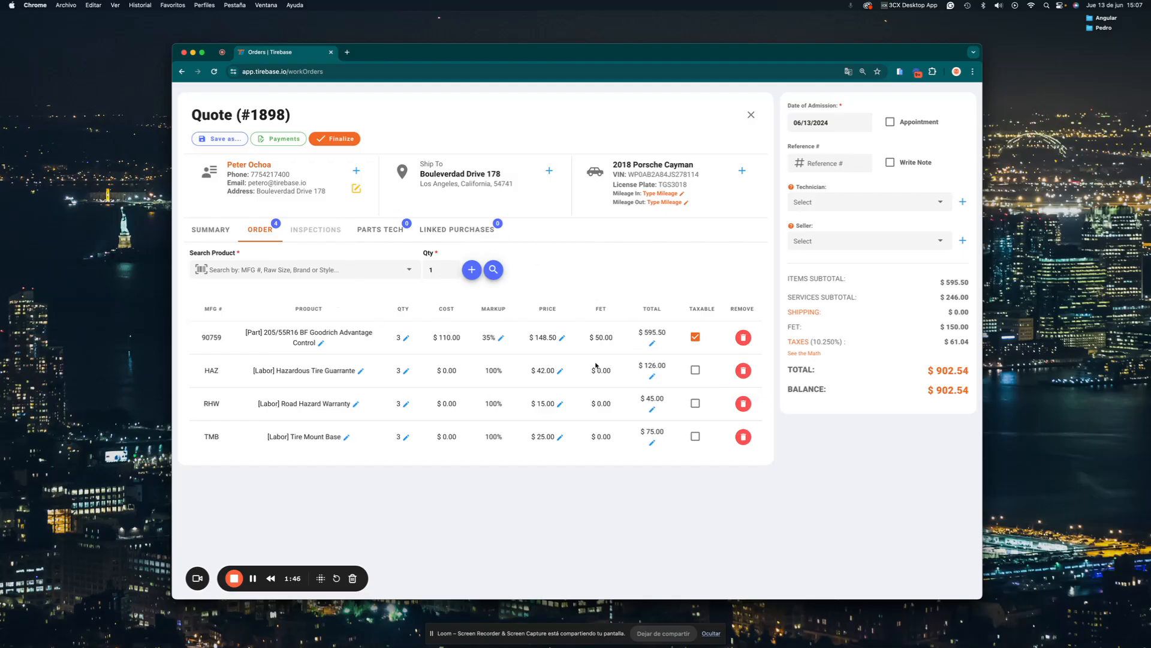
left_click(750, 115)
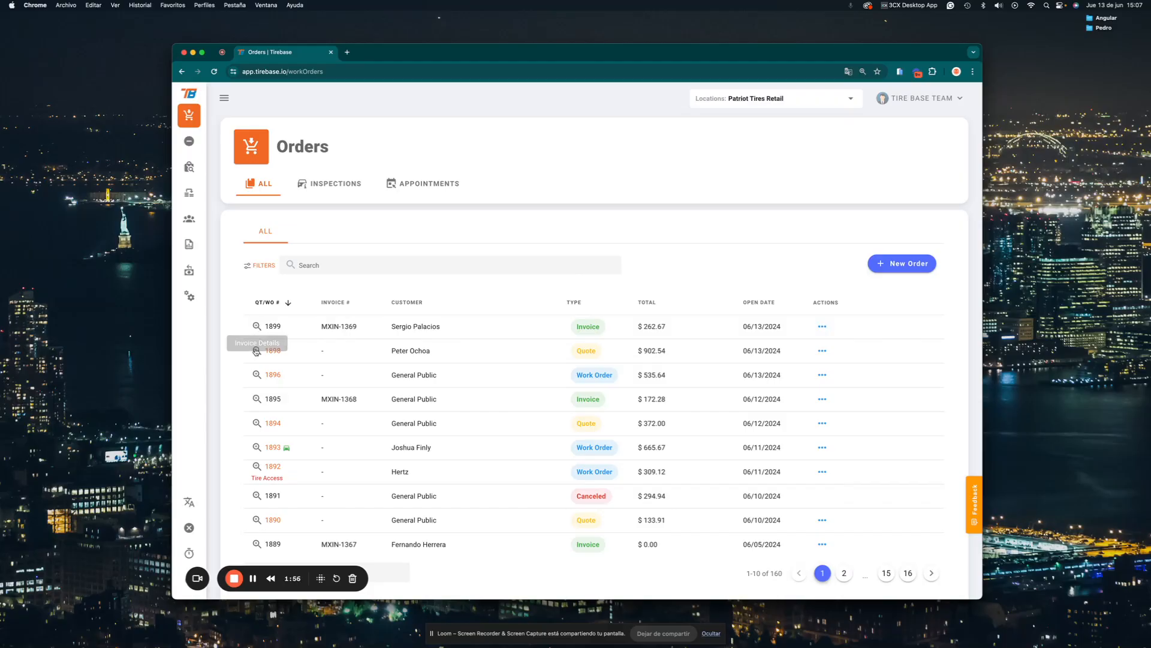
left_click(257, 352)
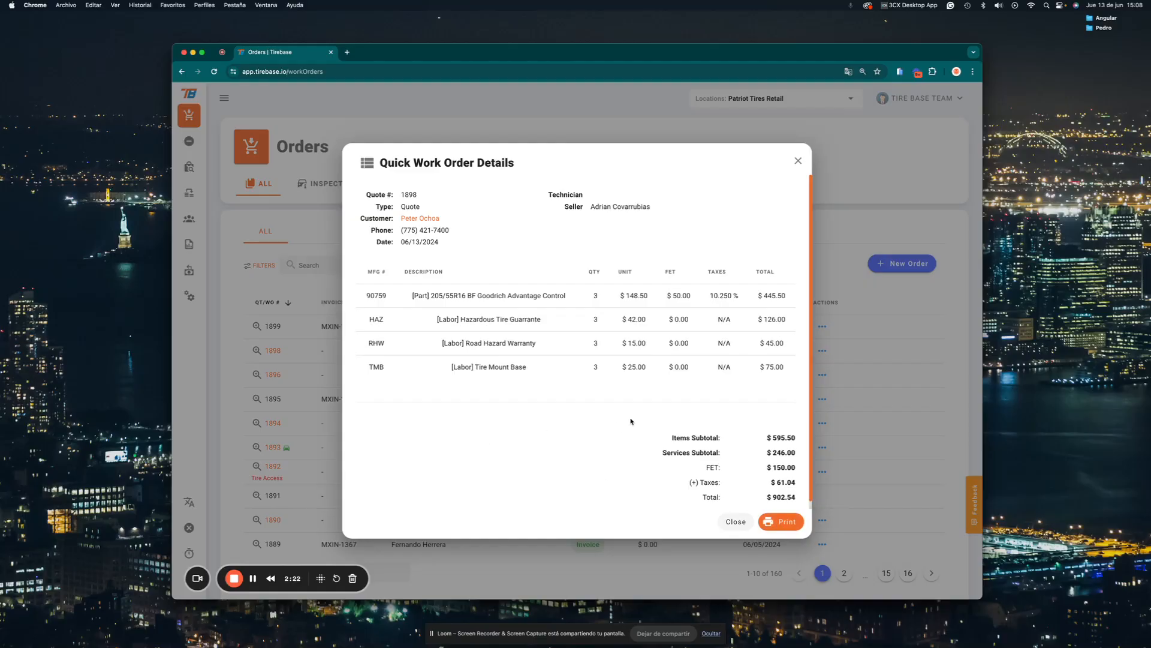
left_click(787, 526)
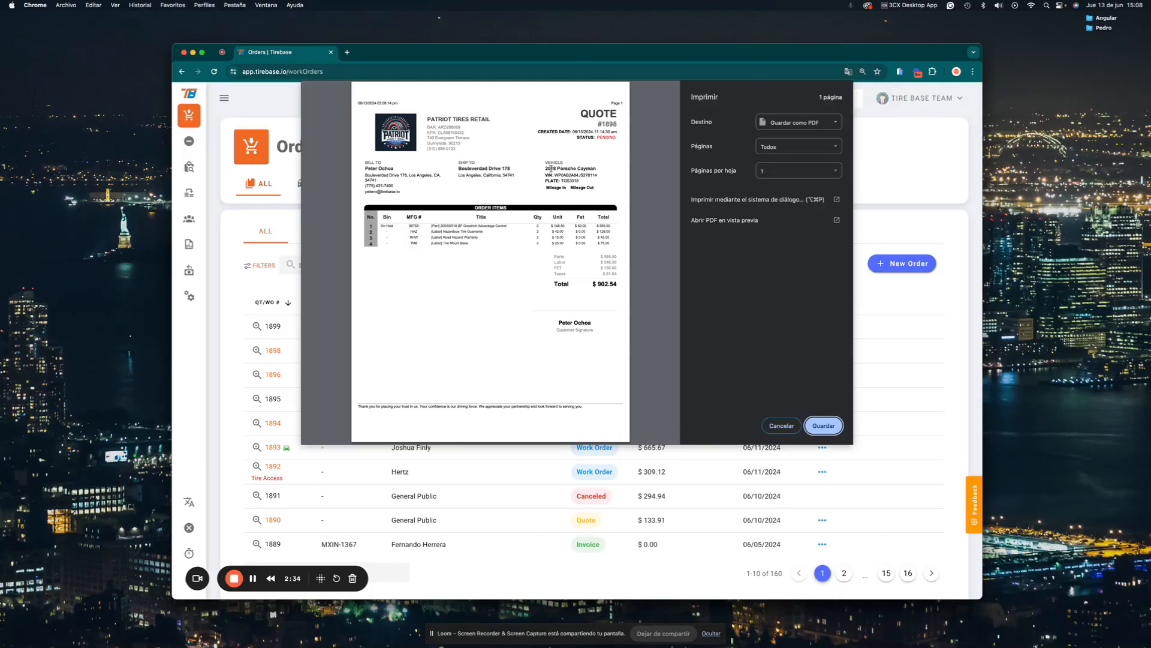
left_click(781, 425)
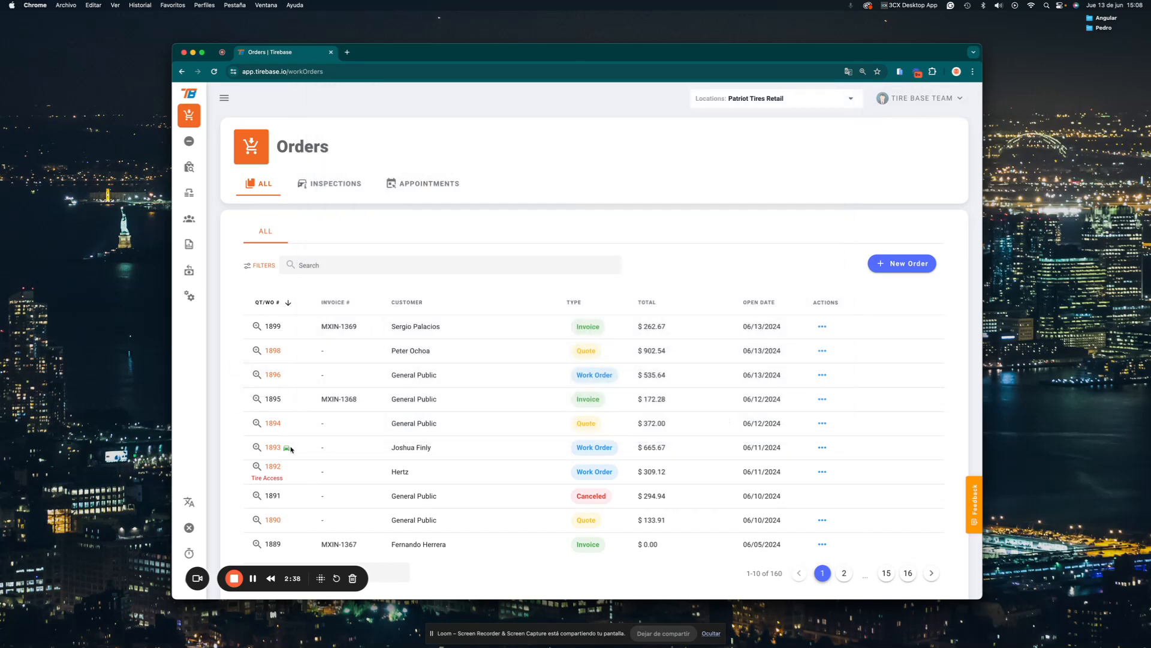
Check the status icons beside the order numbers on the first and second pages of the order list.
mouse_move(288, 450)
left_click(844, 573)
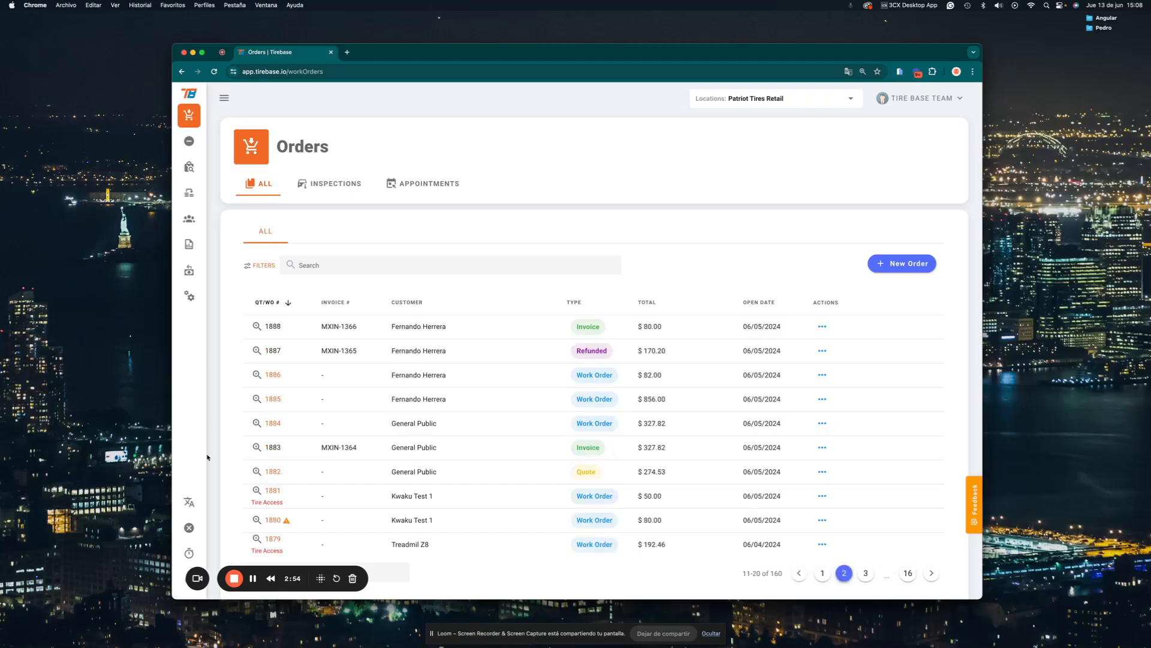
mouse_move(287, 521)
left_click(823, 573)
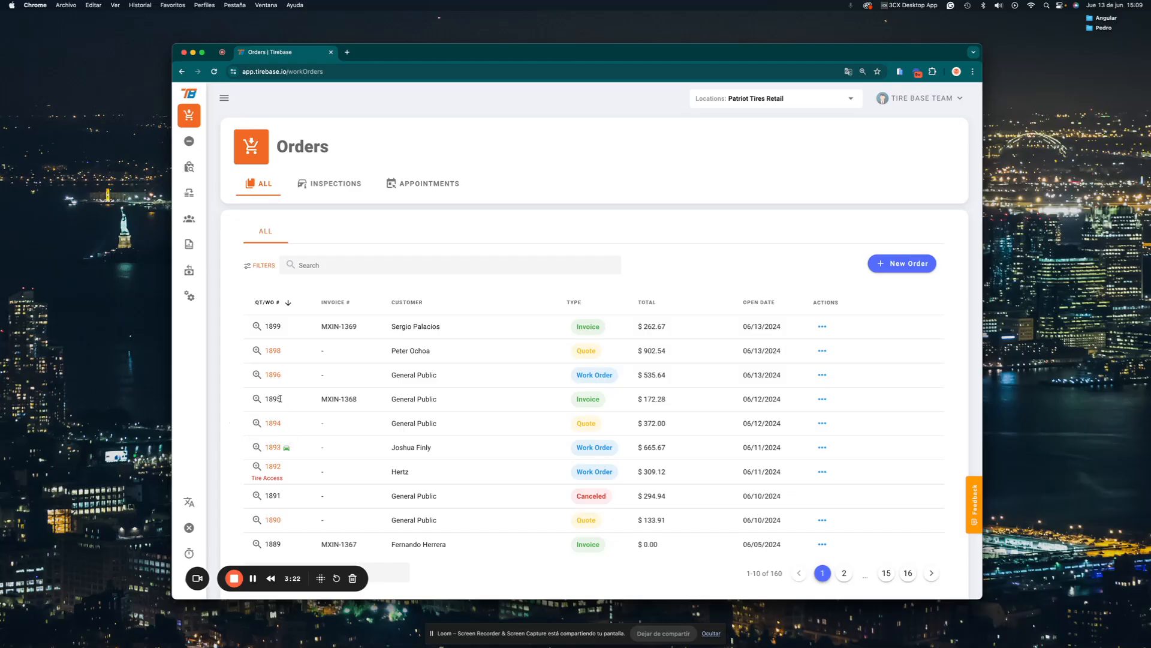
Examine the order and invoice numbers of the paid 06/12/2024 invoice and view its quick work order details.
left_click_drag(282, 398, 267, 399)
left_click_drag(322, 398, 358, 398)
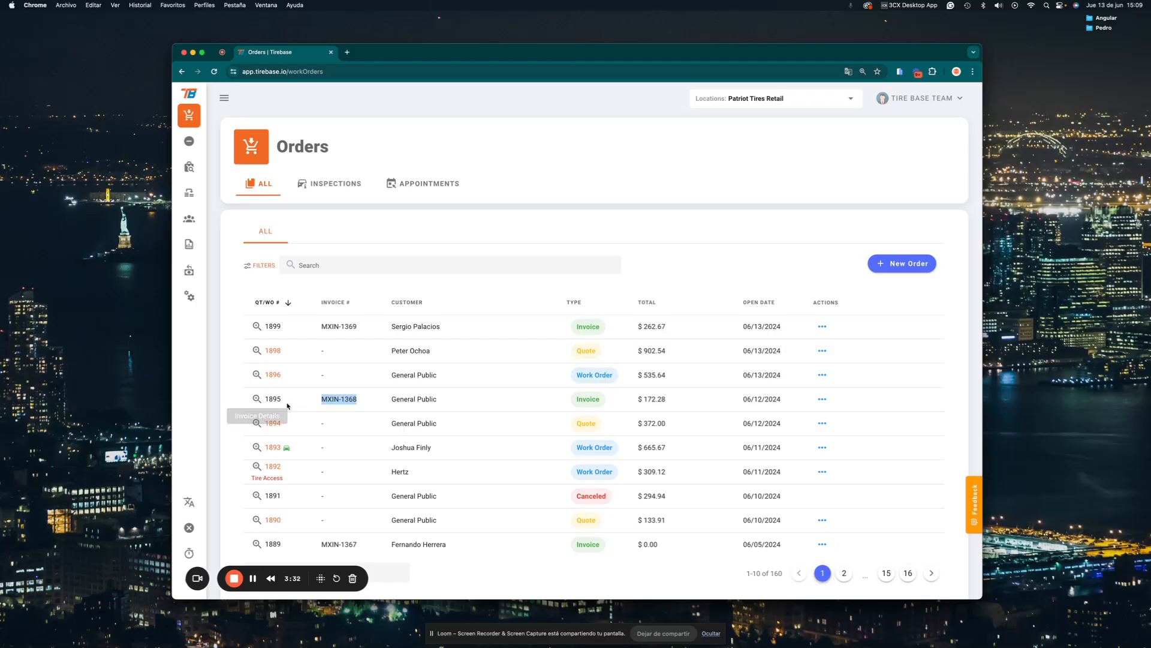
left_click(258, 399)
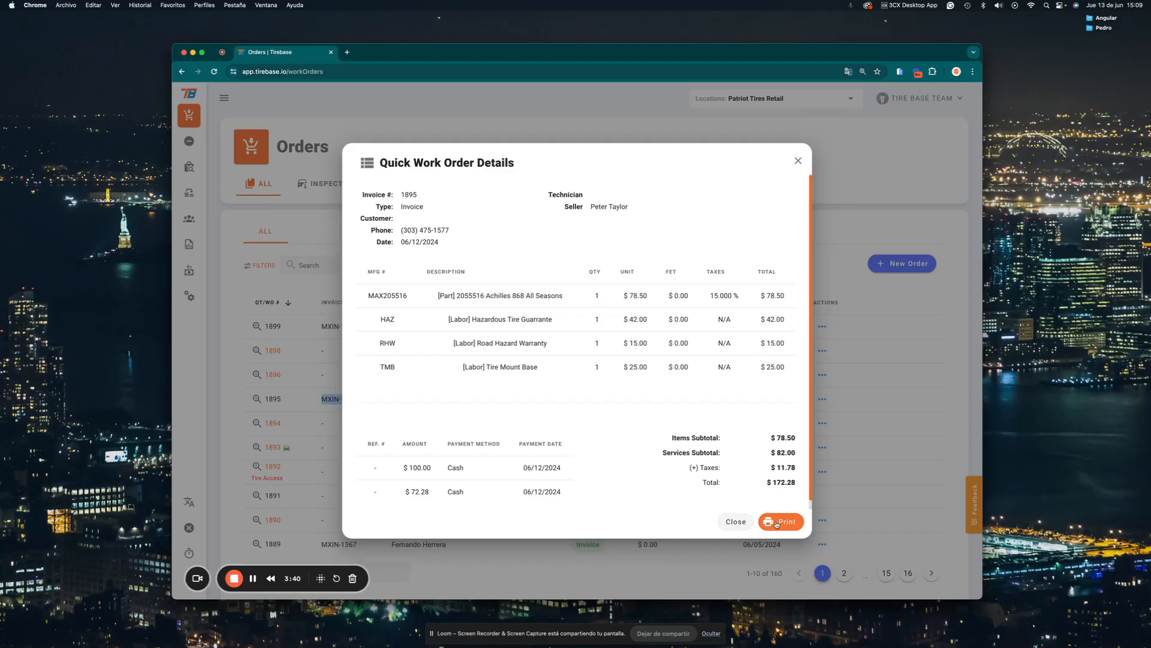
left_click(736, 521)
left_click(359, 405)
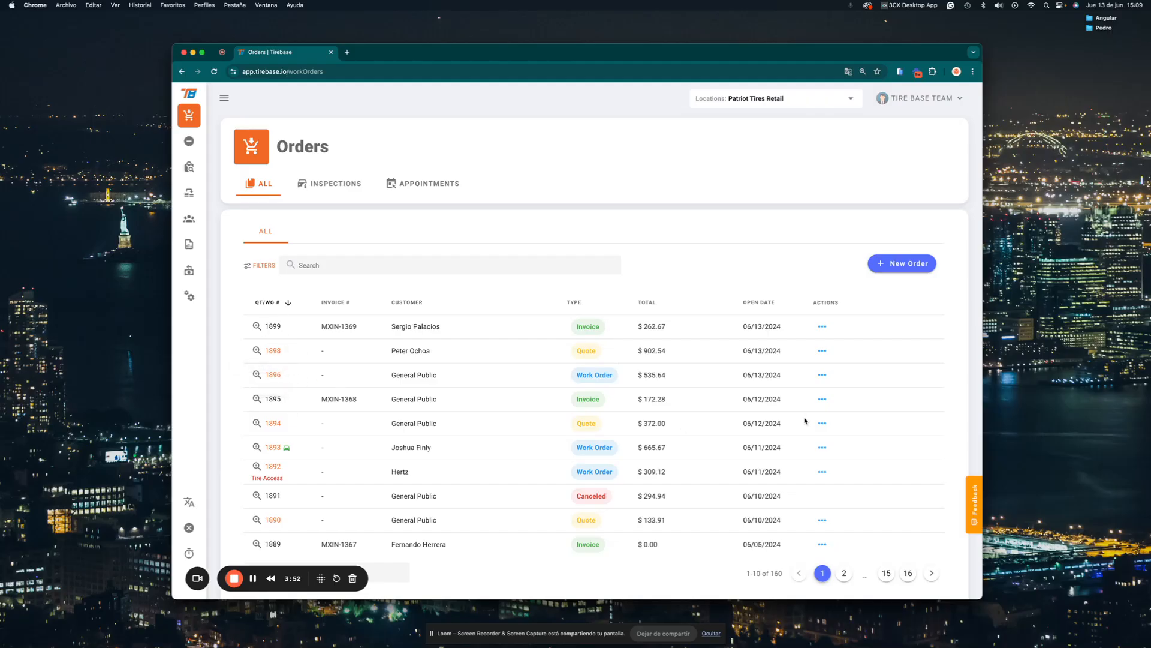
View the newest invoice's quick details from its row actions and its details icon, and check the newest work order's actions.
left_click(823, 330)
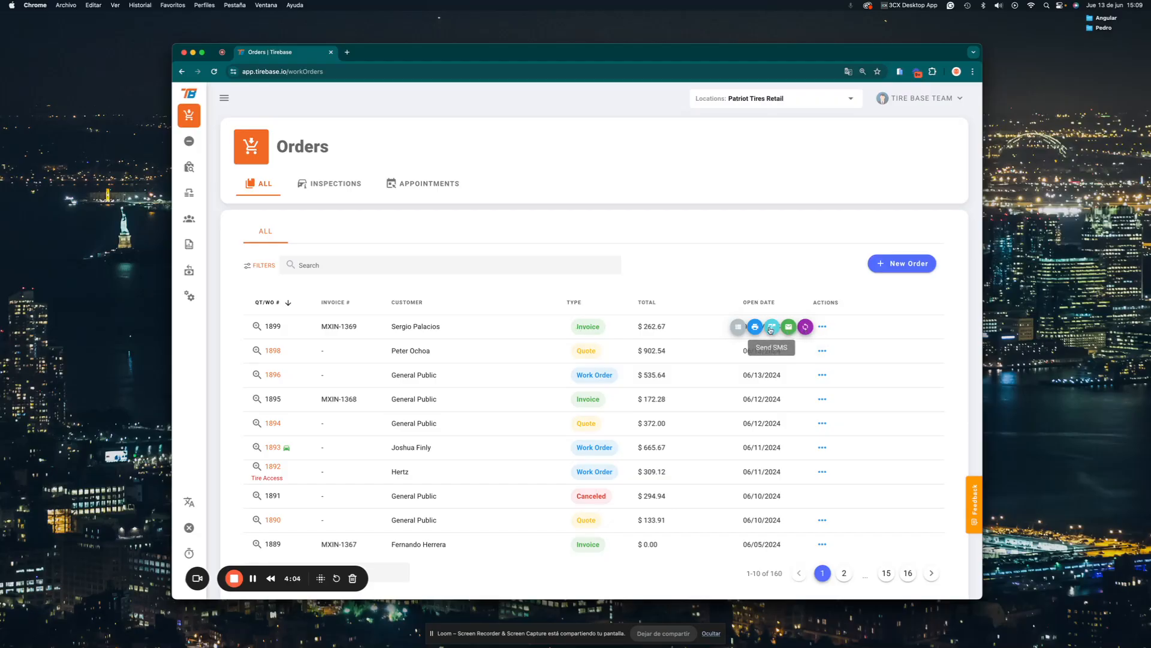
left_click(739, 328)
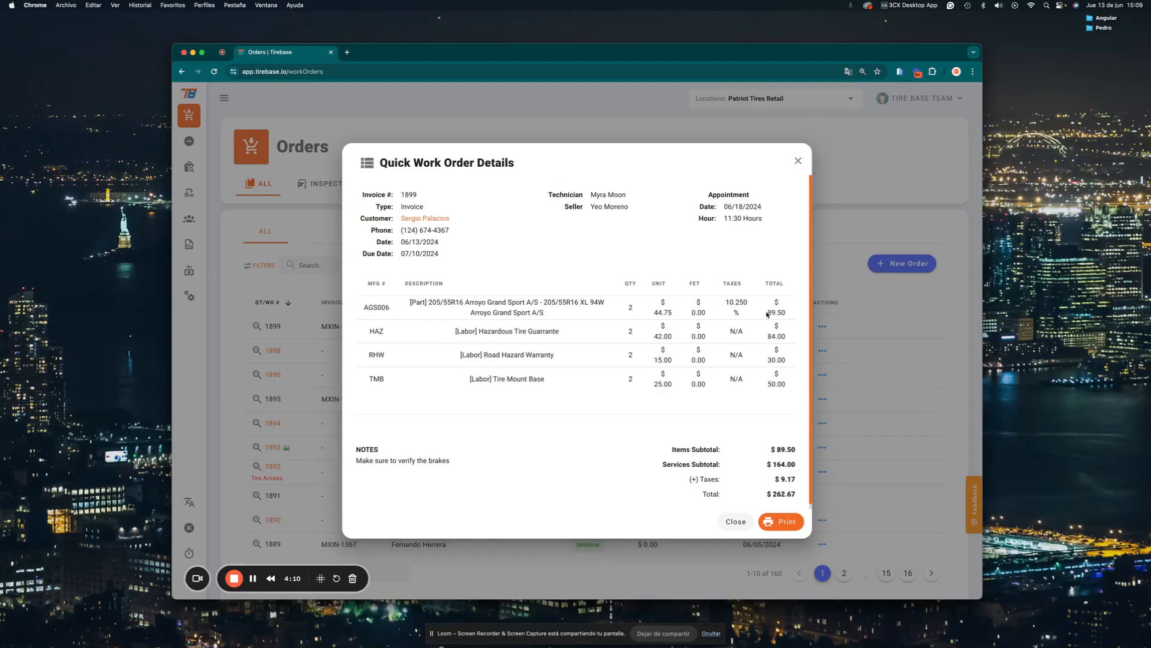
left_click(798, 162)
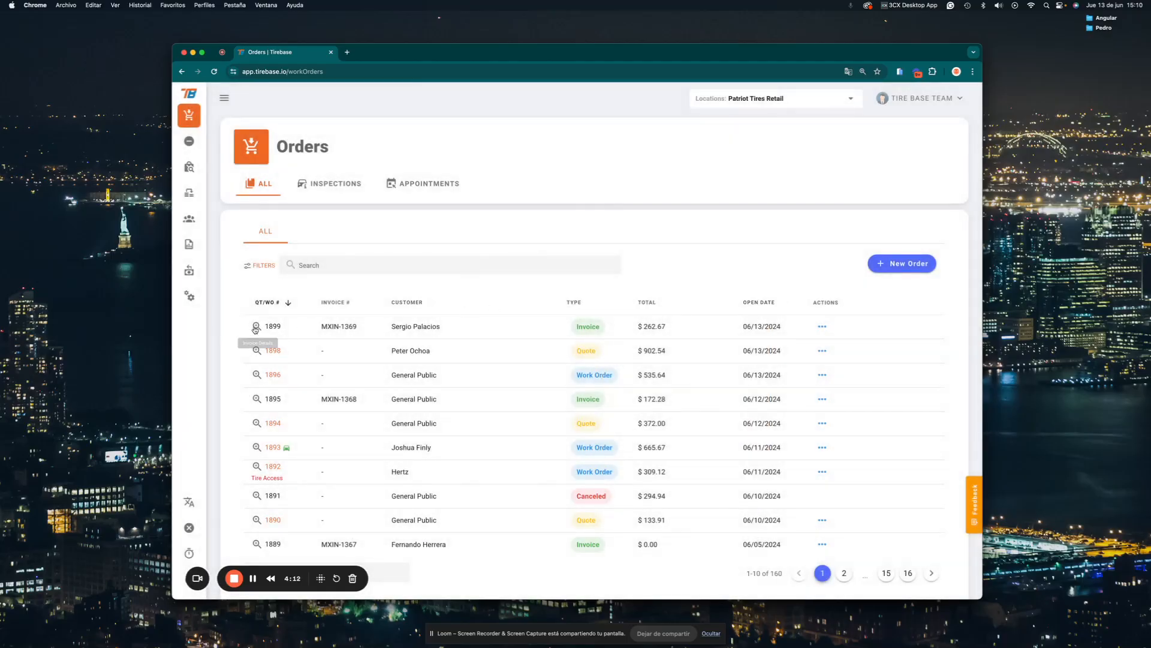
left_click(256, 327)
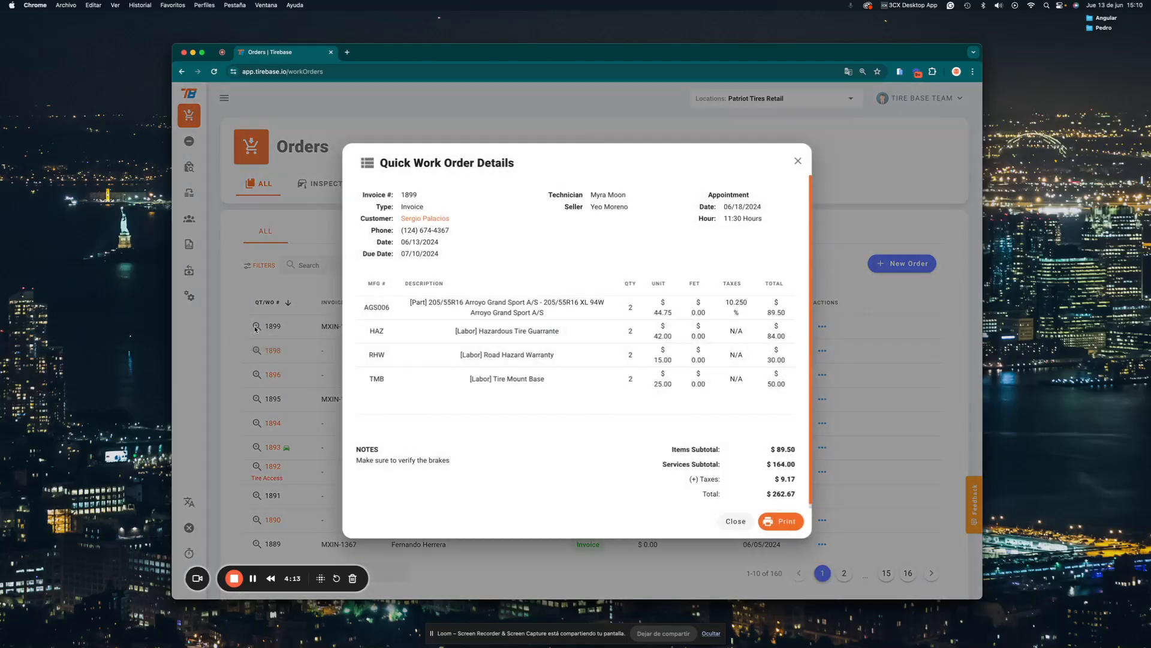
left_click(732, 521)
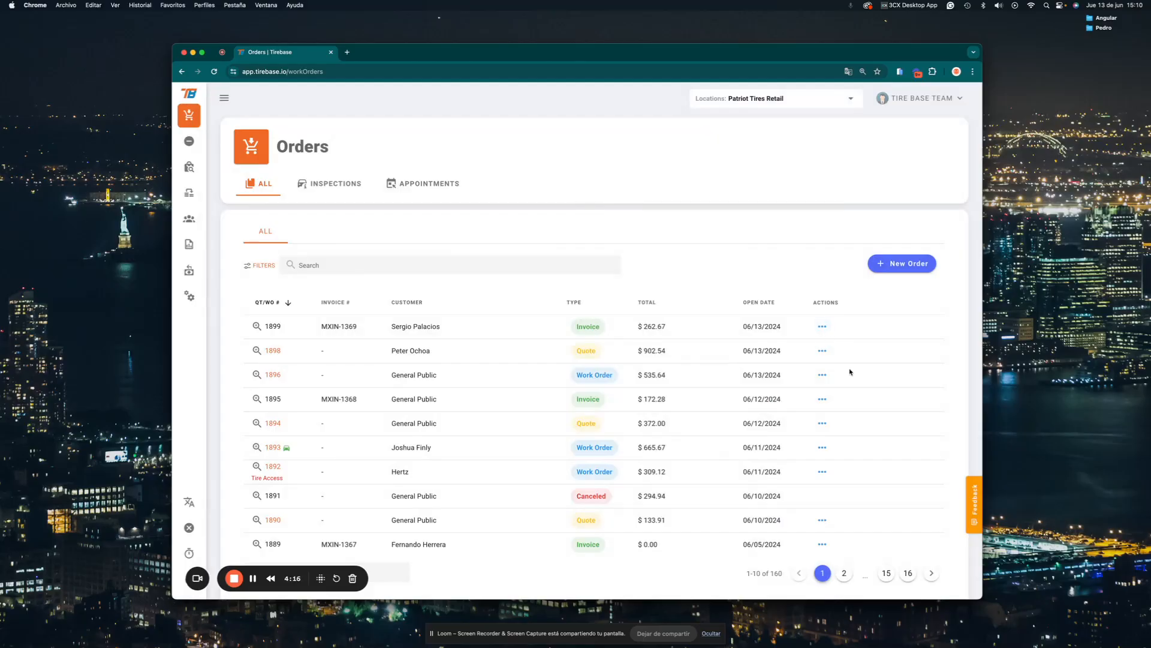
left_click(822, 376)
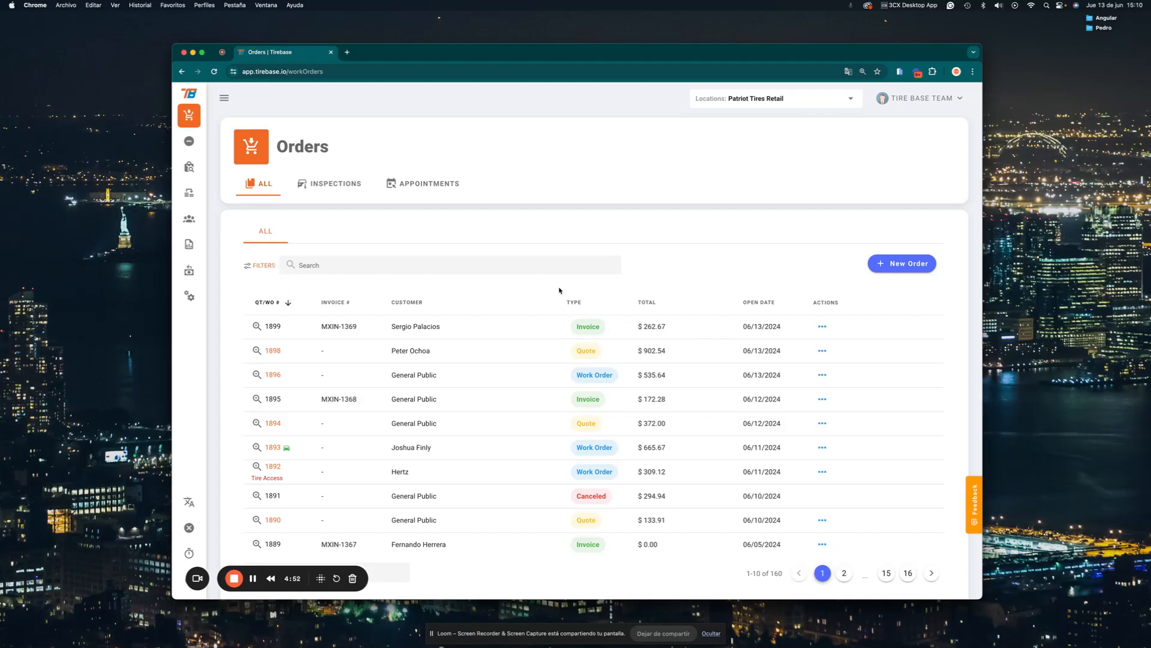
Show the order filters and filter the list by type Work Order.
left_click(266, 268)
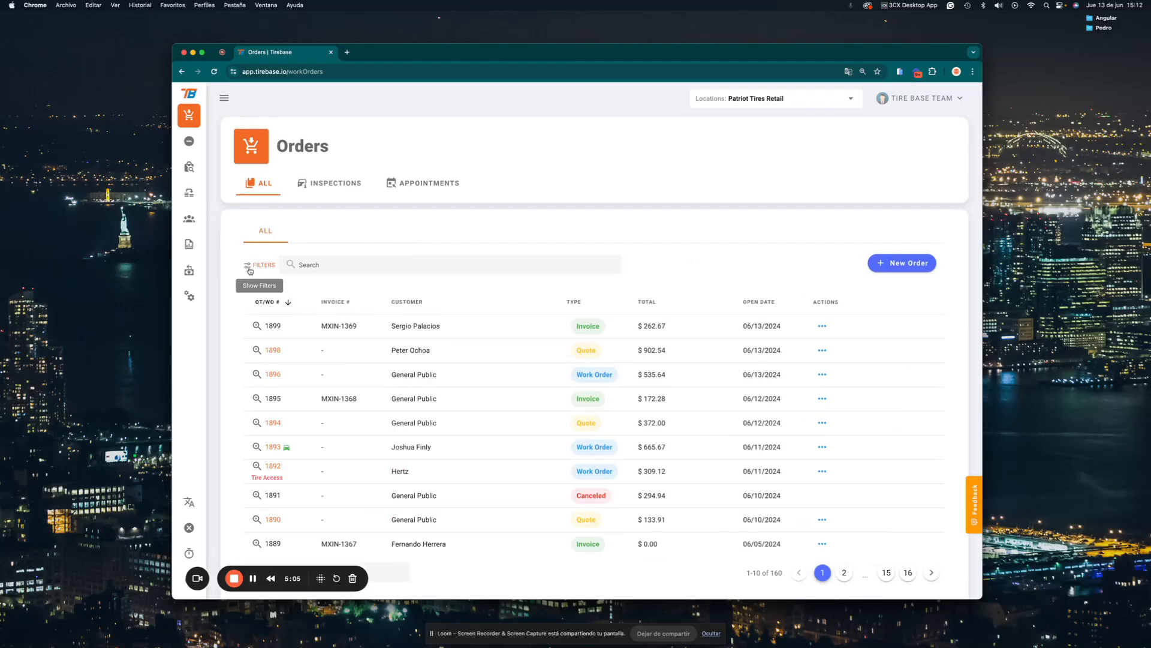
left_click(272, 266)
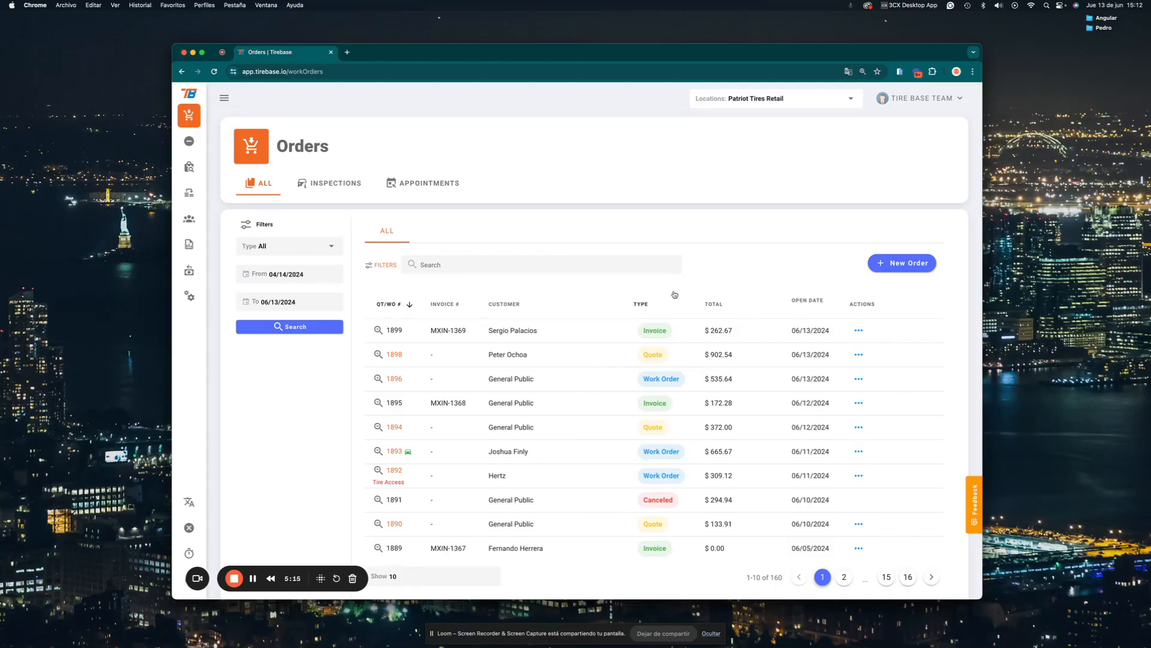
left_click(303, 246)
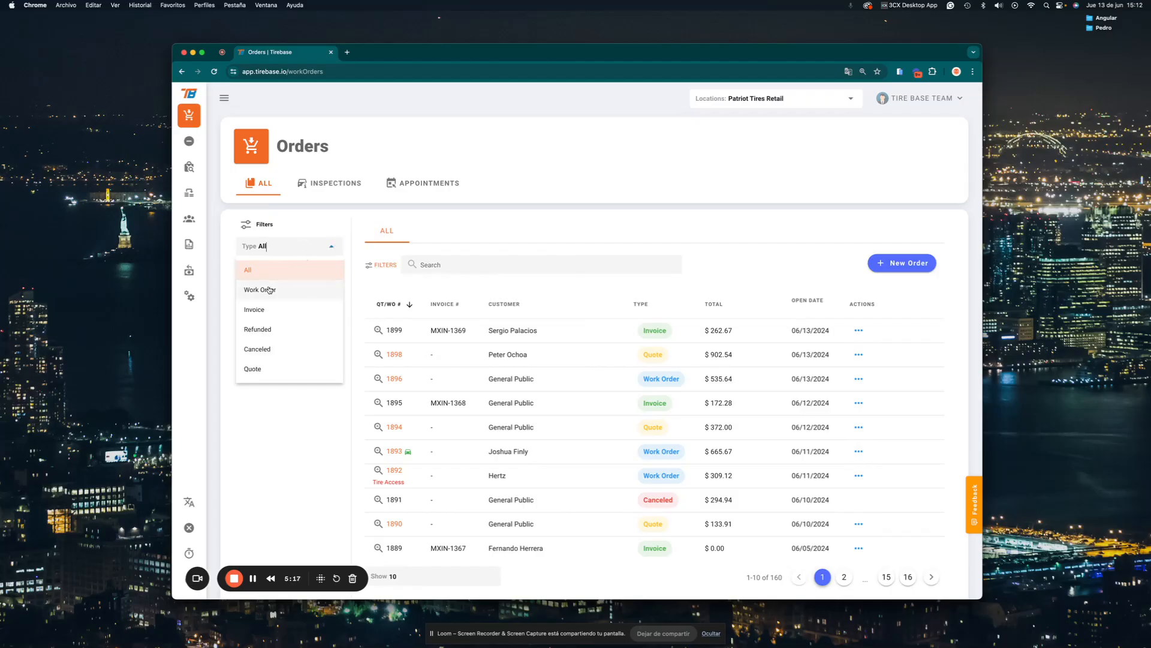
left_click(269, 290)
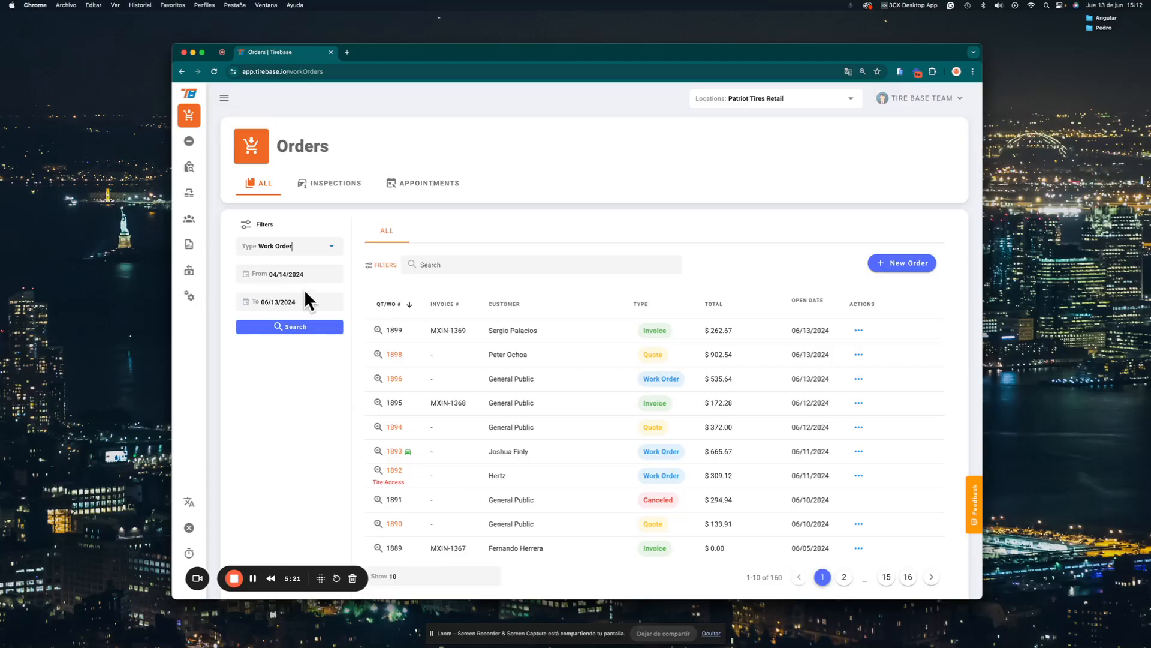
left_click(288, 331)
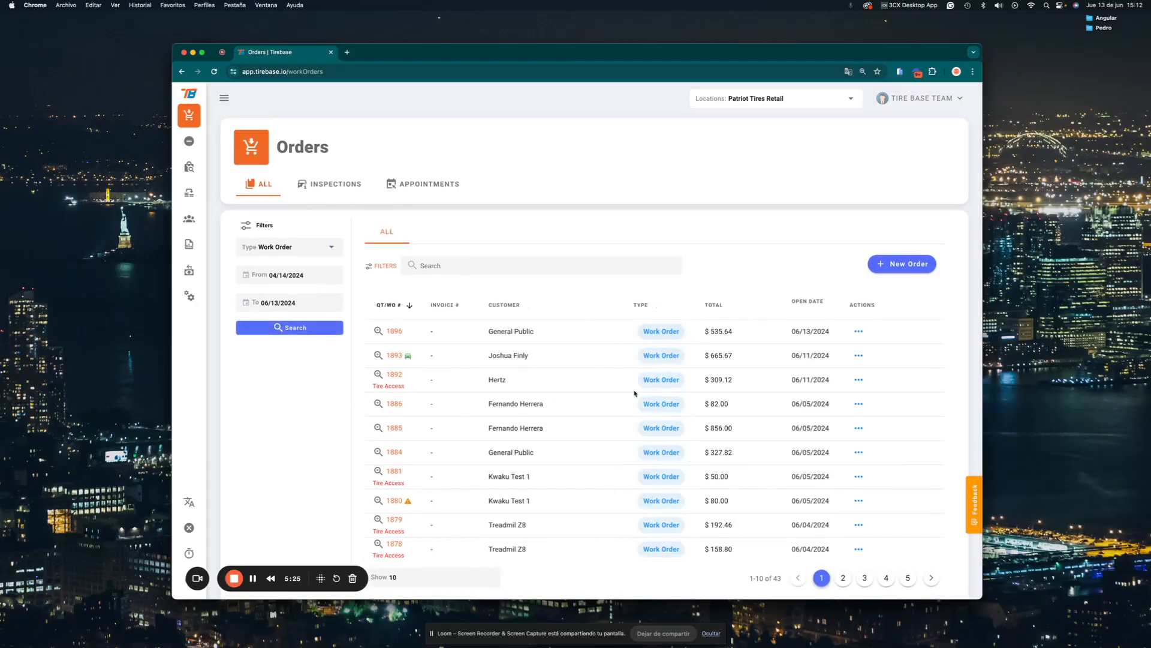
Reset the order type filter to All, reload the list and hide the filters.
left_click(282, 247)
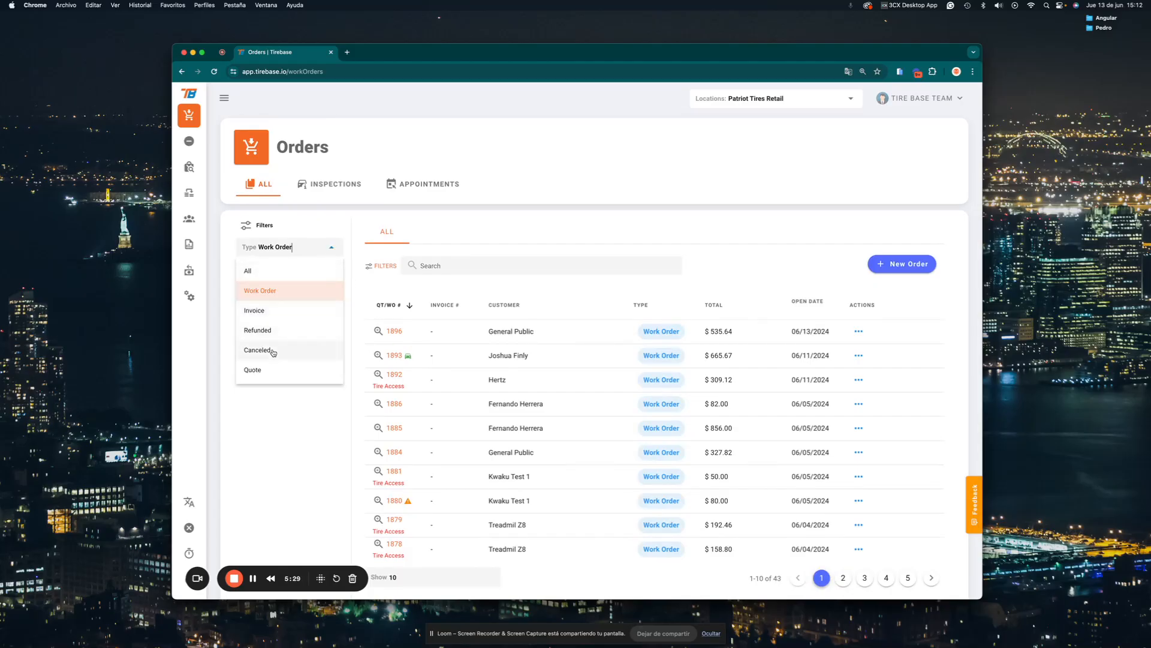
left_click(264, 276)
left_click(290, 327)
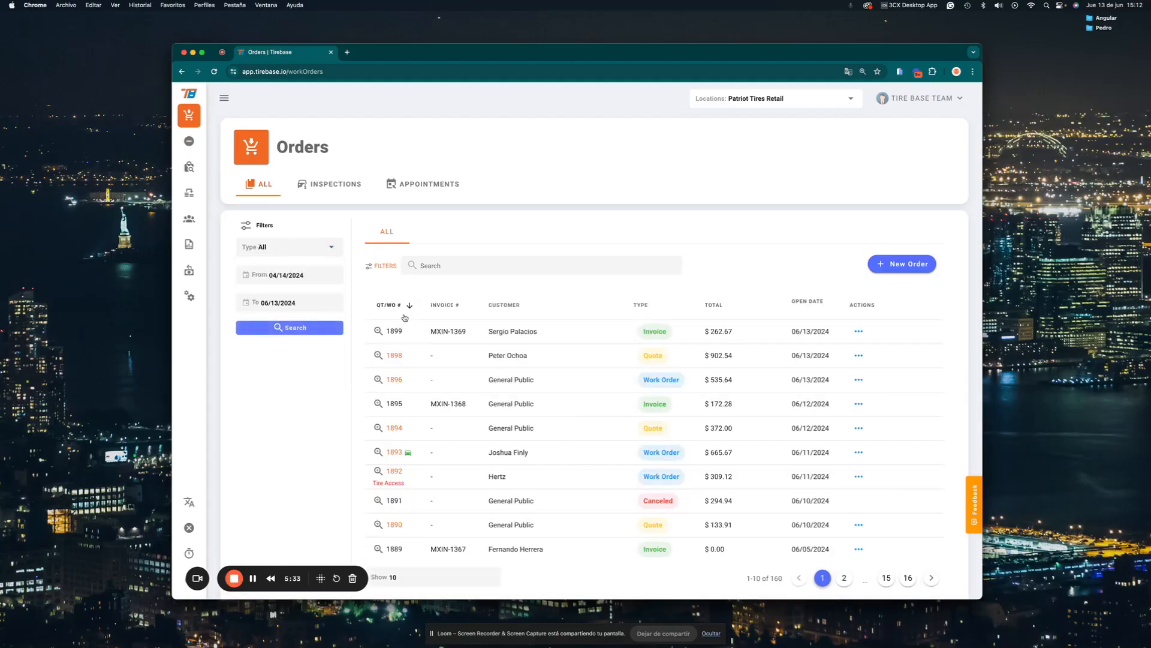
left_click(382, 265)
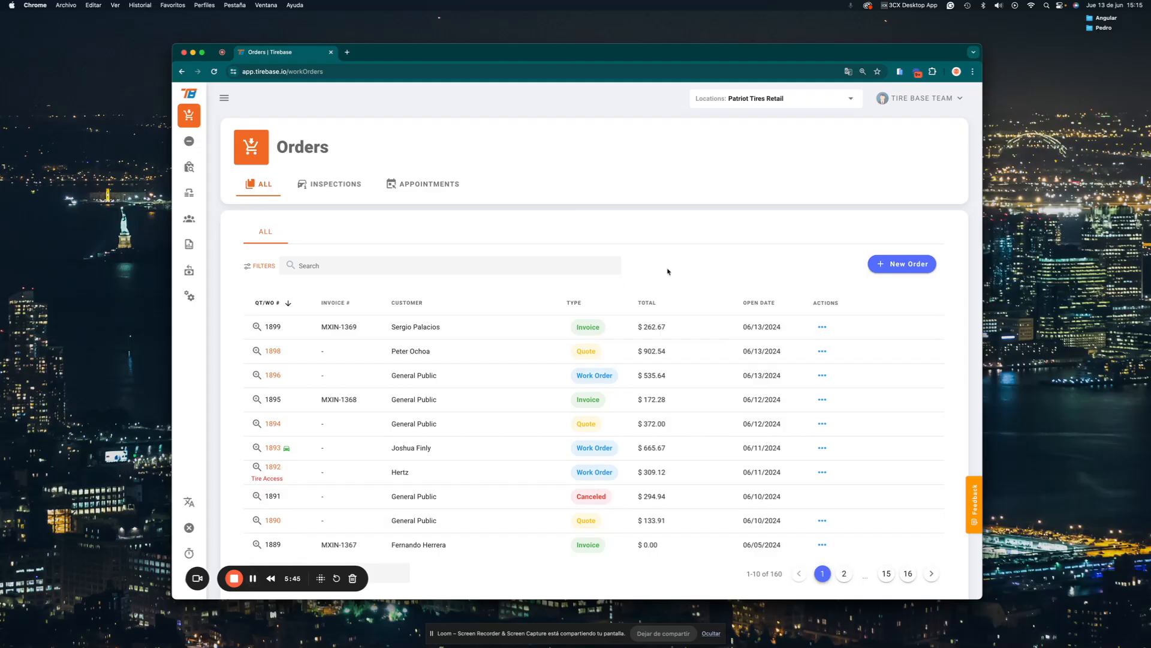
Start a new order and search the existing customers by the customer's first name.
left_click(903, 265)
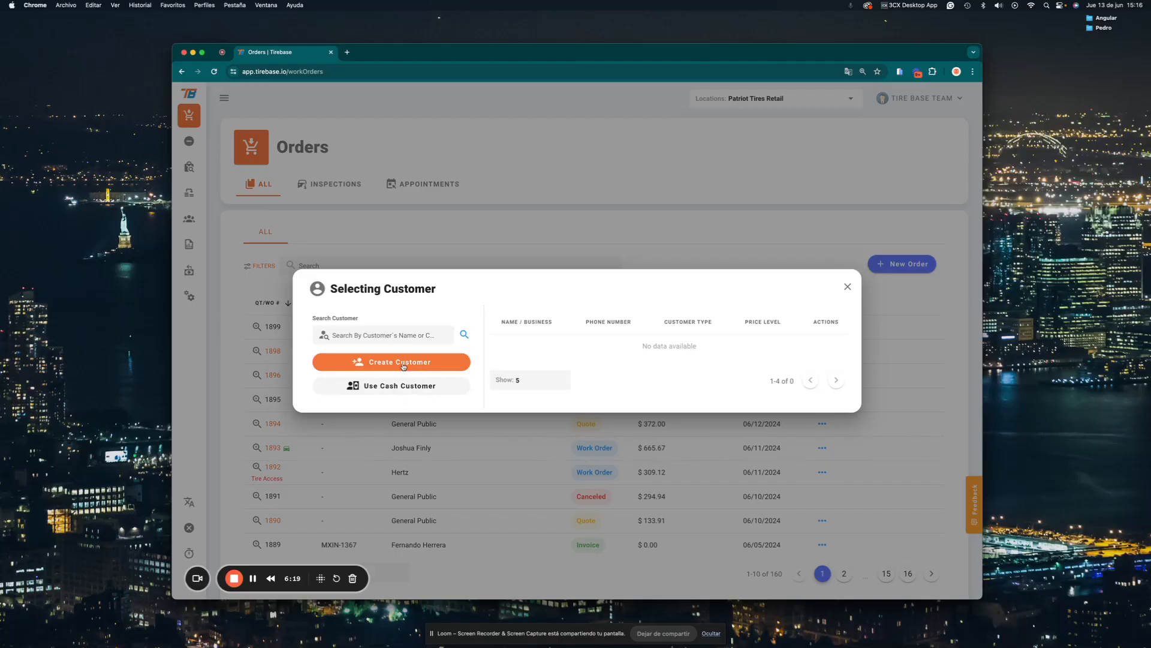
left_click(391, 334)
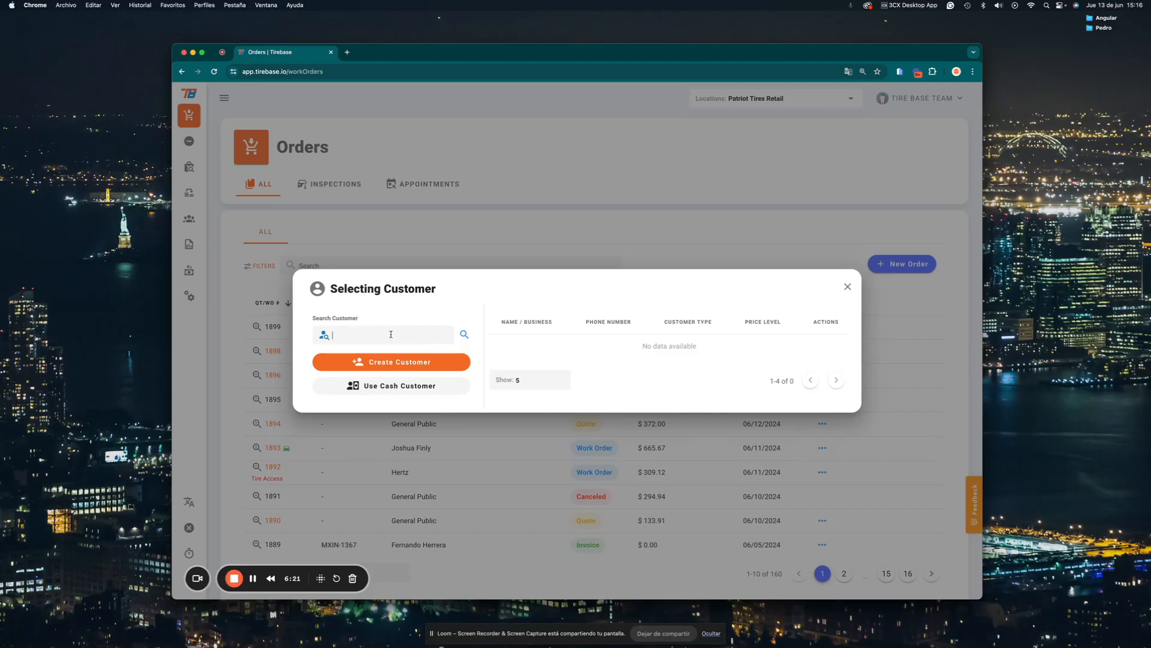
type("peter")
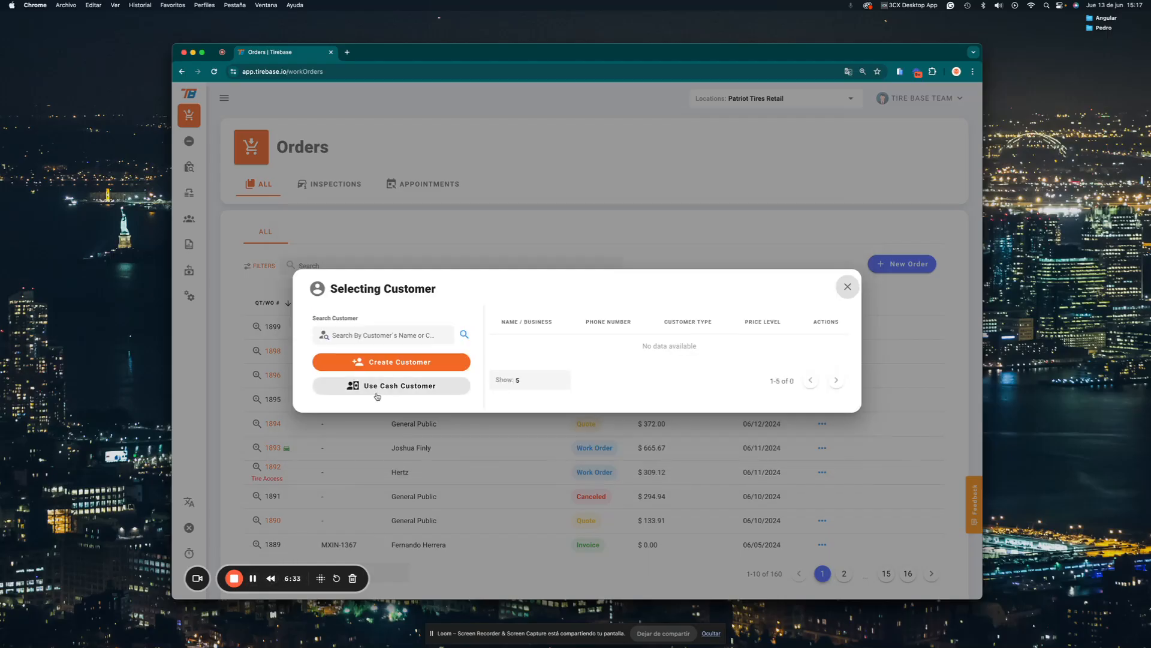
left_click(375, 335)
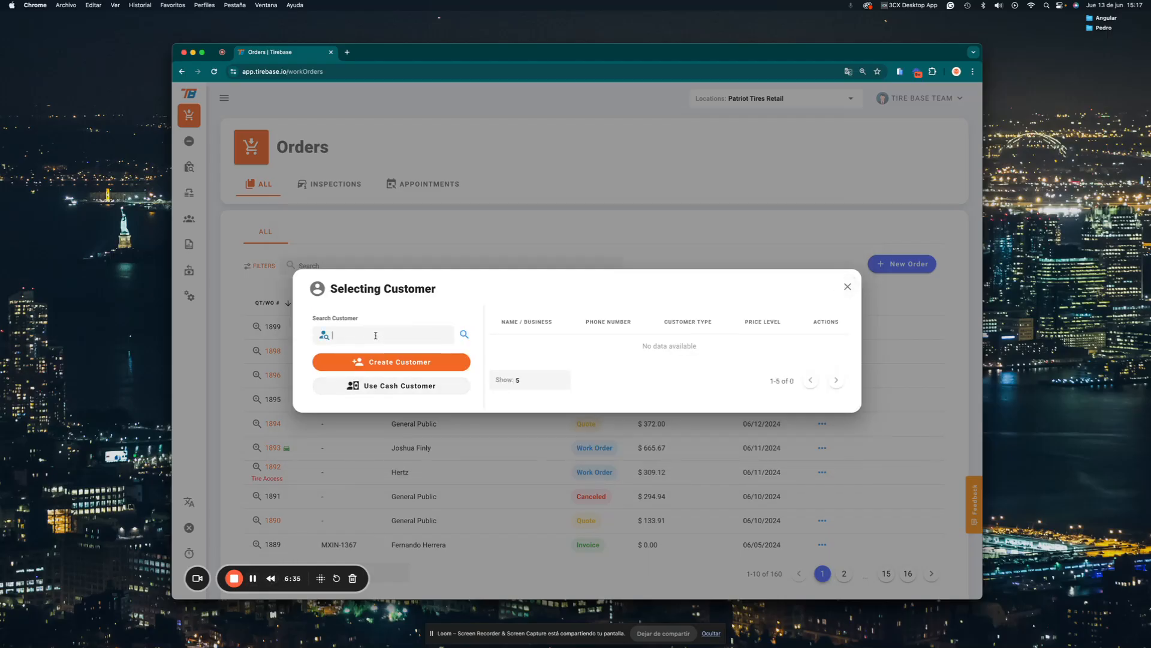
type("peter")
key("Return")
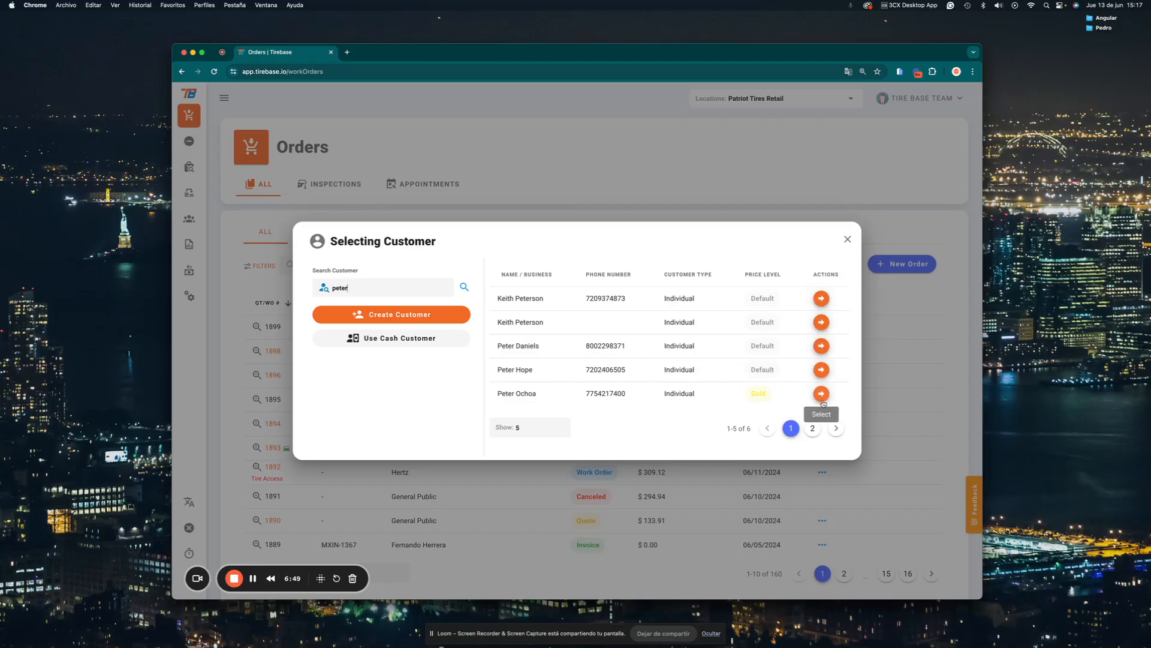
Clear the customer search and open the form for creating a new customer.
key("BackSpace")
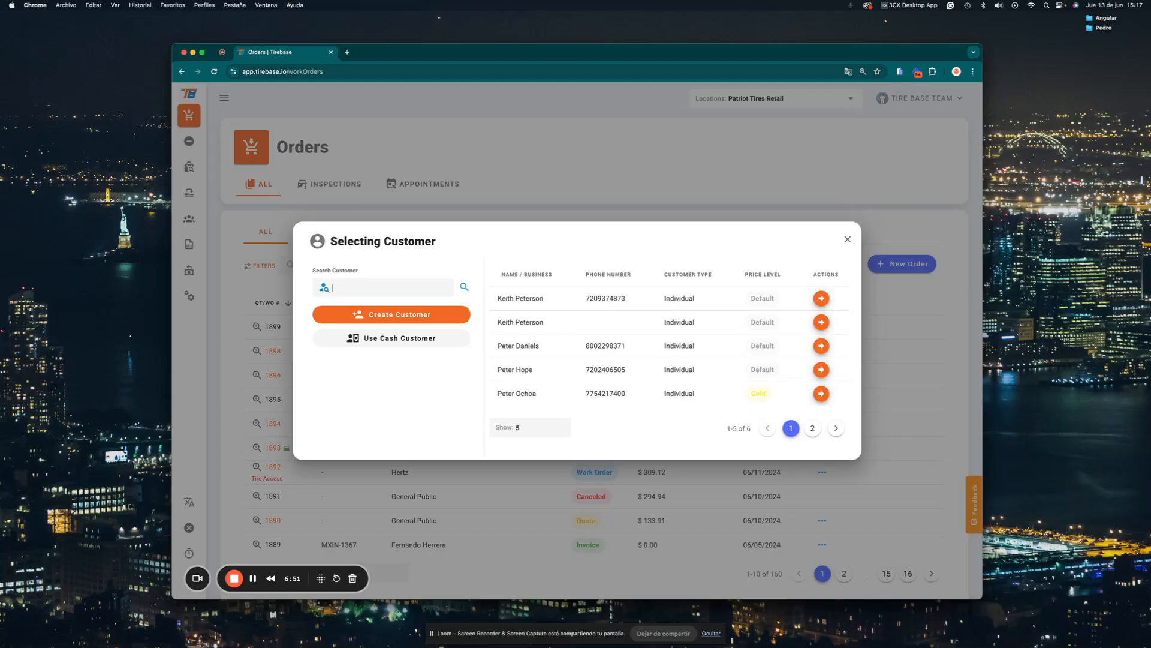
left_click(384, 316)
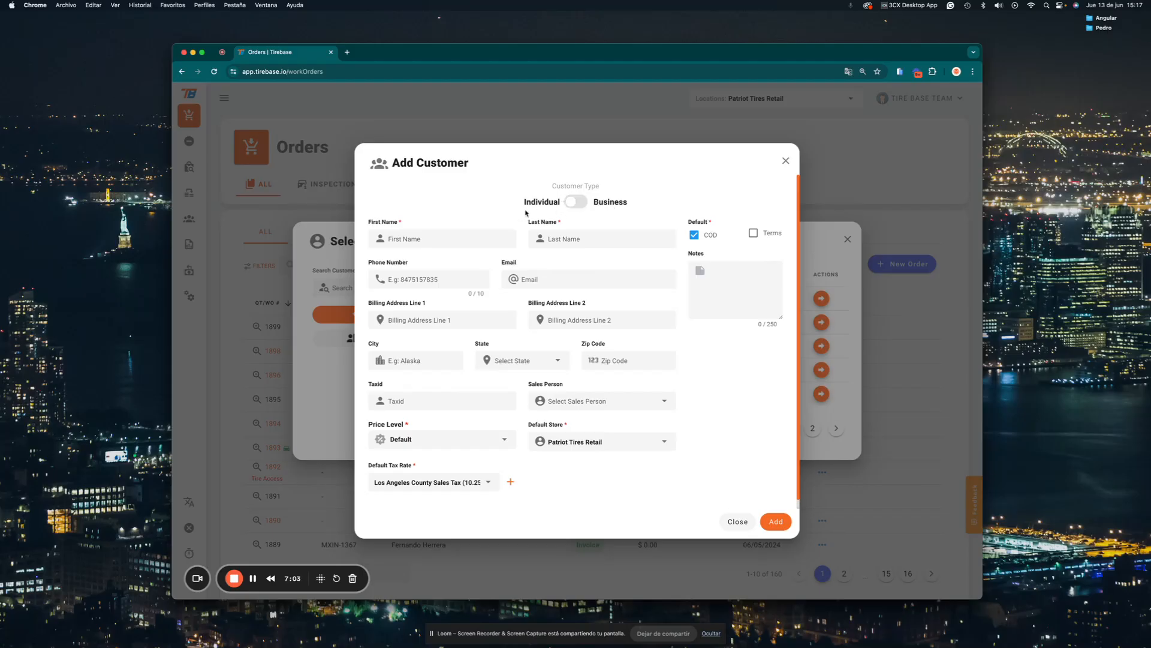
Compare the Business and Individual versions of the new customer form, leaving the customer type on Individual.
left_click(576, 202)
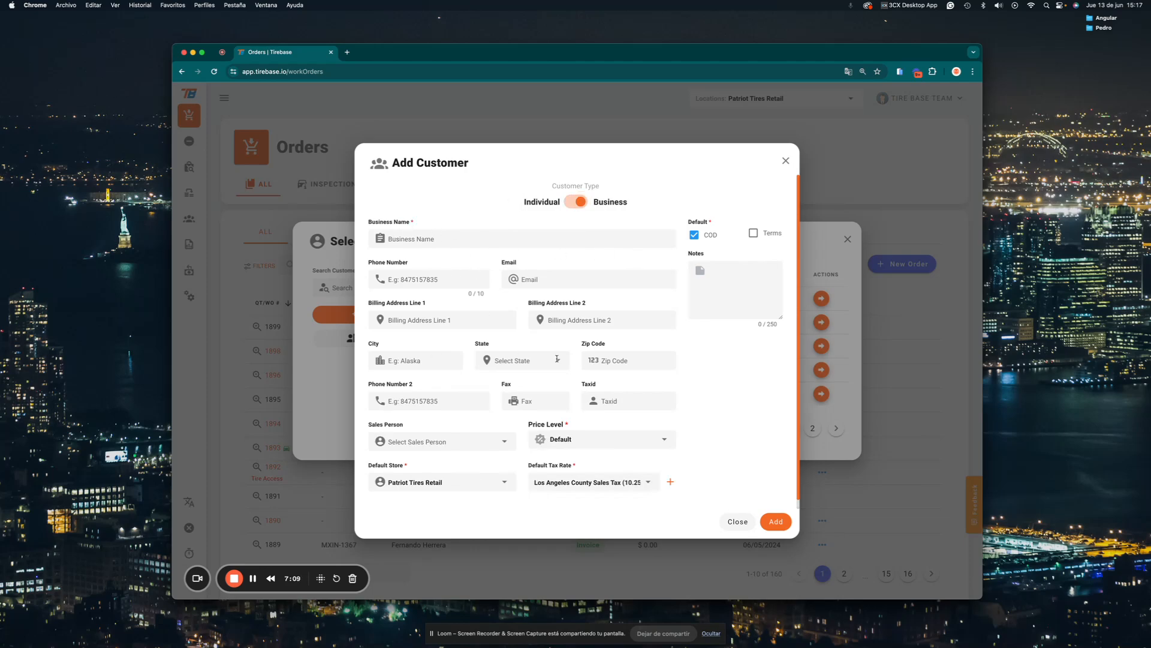
left_click(578, 202)
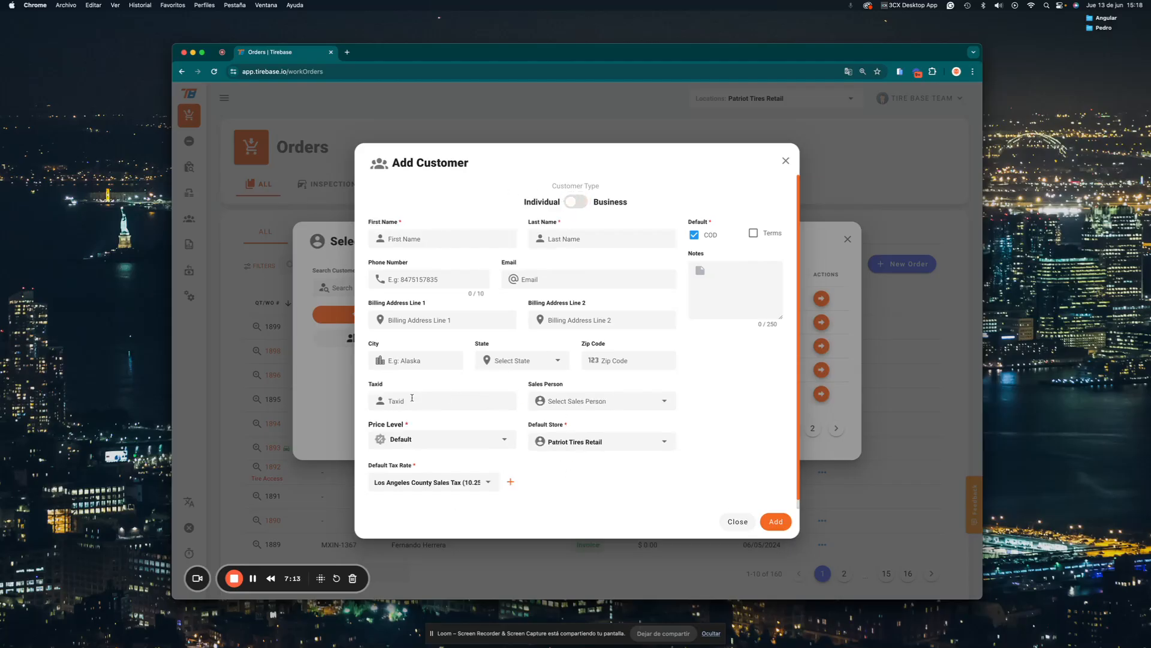
left_click(579, 202)
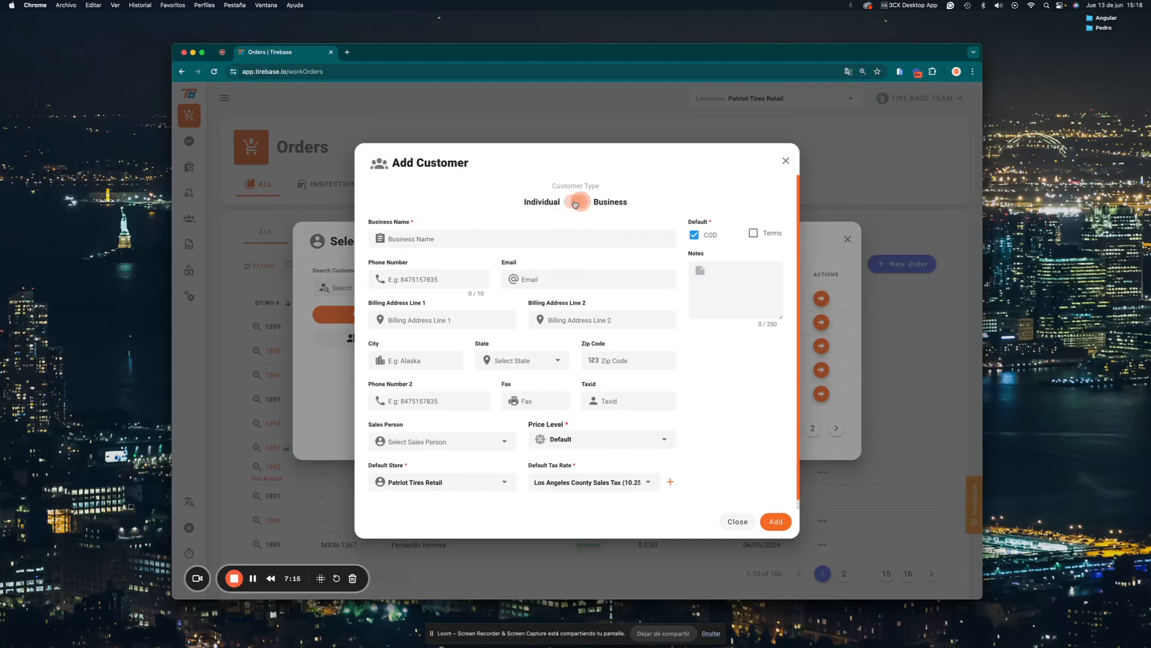
left_click(585, 203)
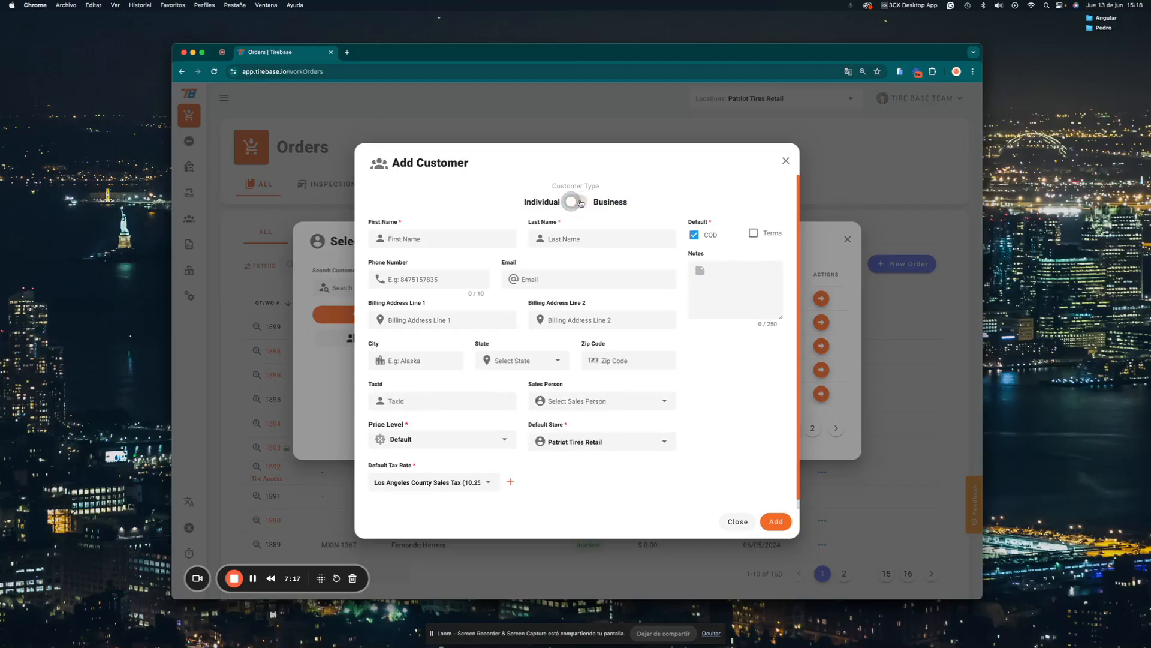
left_click(580, 203)
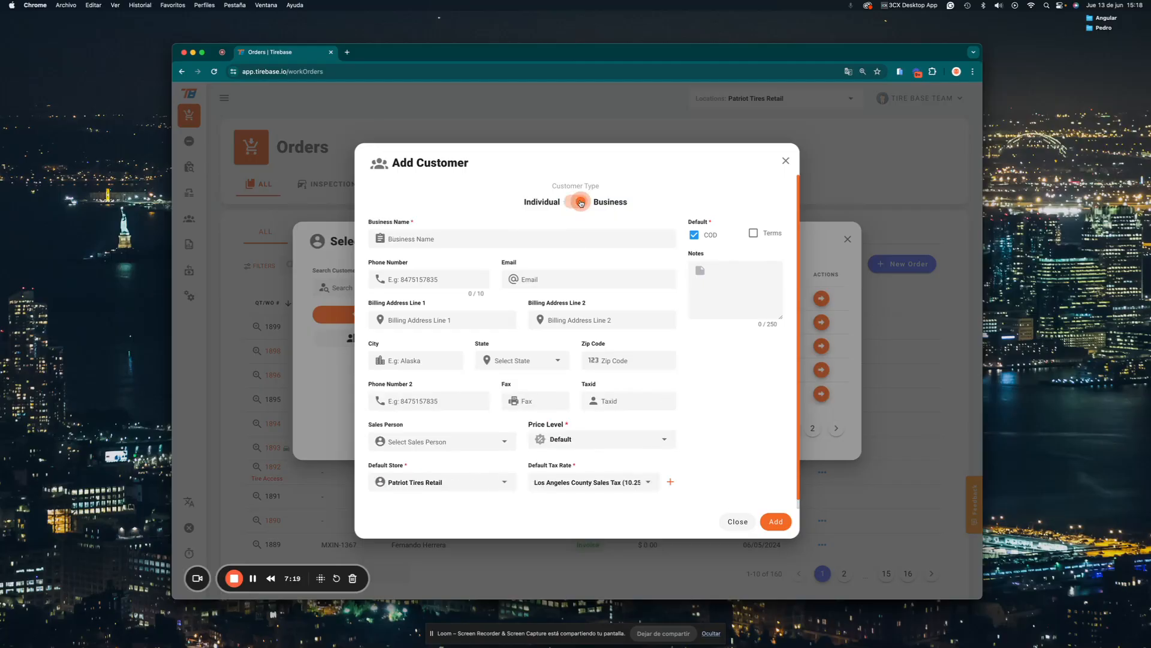
left_click(581, 203)
left_click(578, 196)
left_click(577, 199)
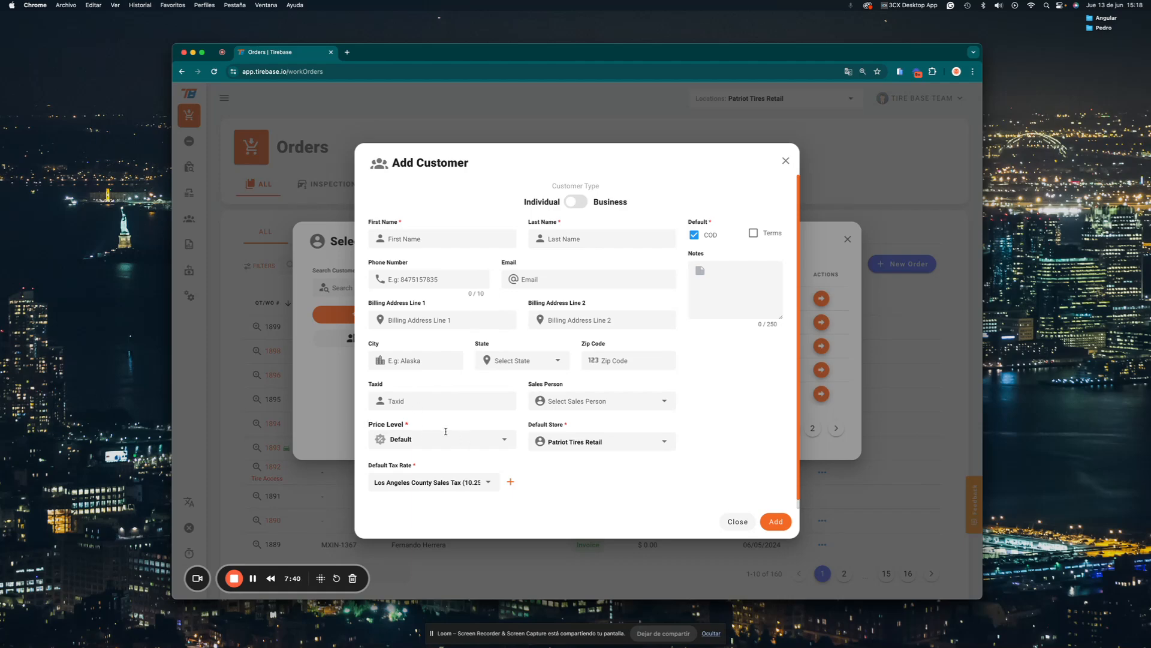
View the available price levels and set the new customer's default tax rate to Tax Exempt (0.000 %).
left_click(505, 439)
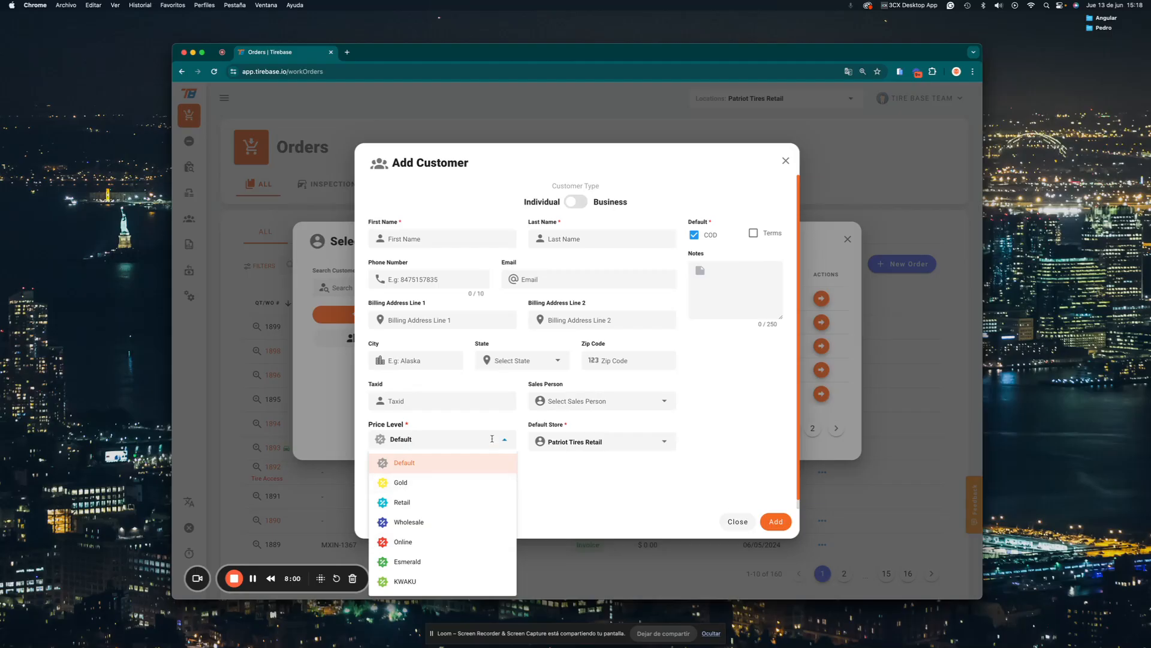
left_click(508, 438)
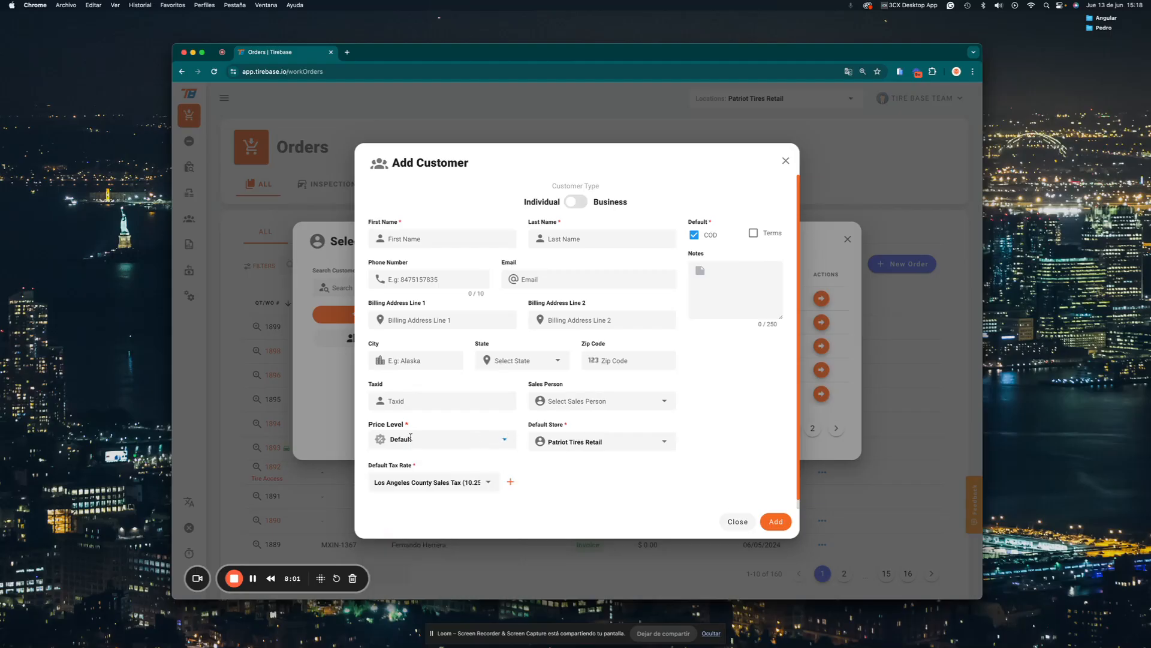
left_click(456, 483)
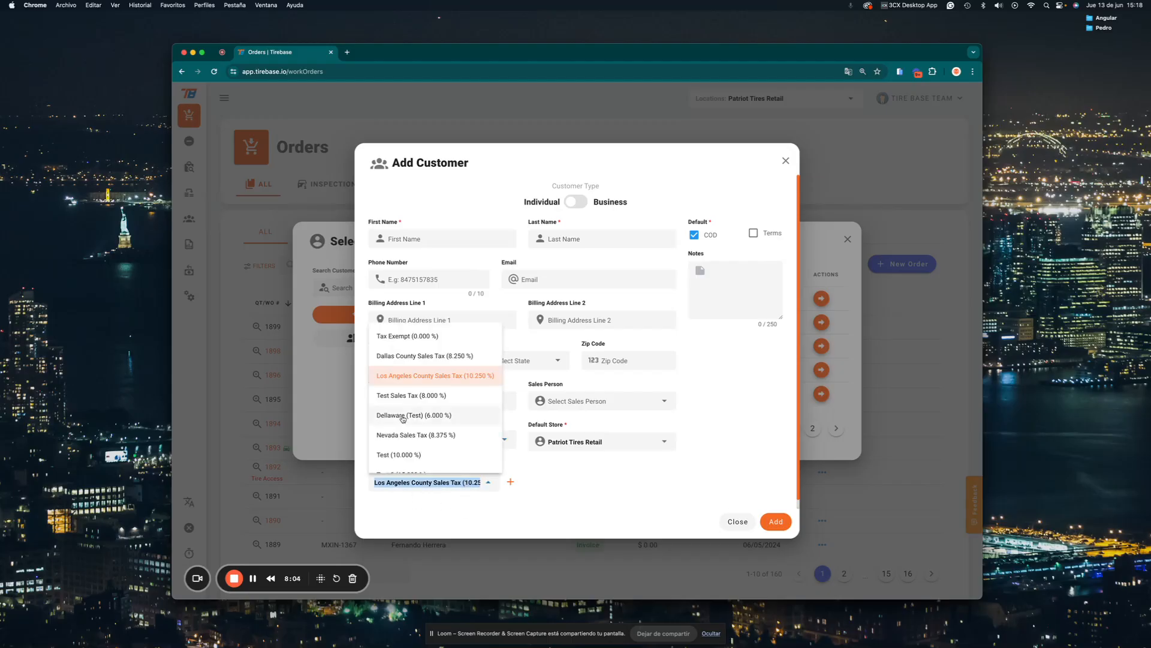
left_click(442, 340)
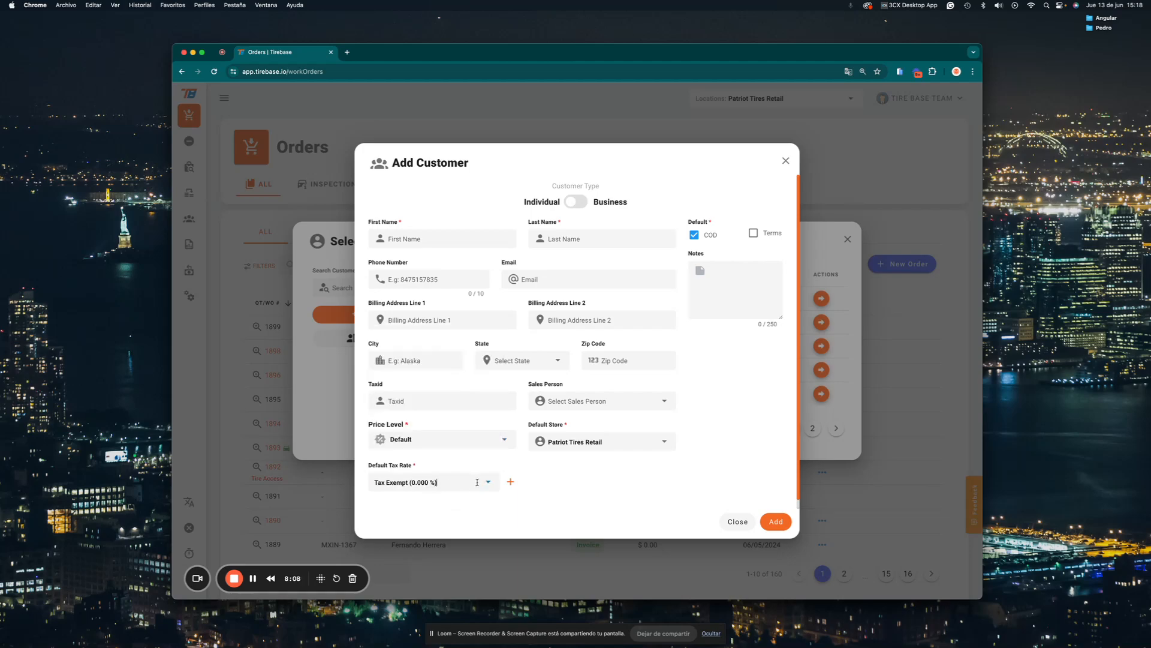
left_click(477, 482)
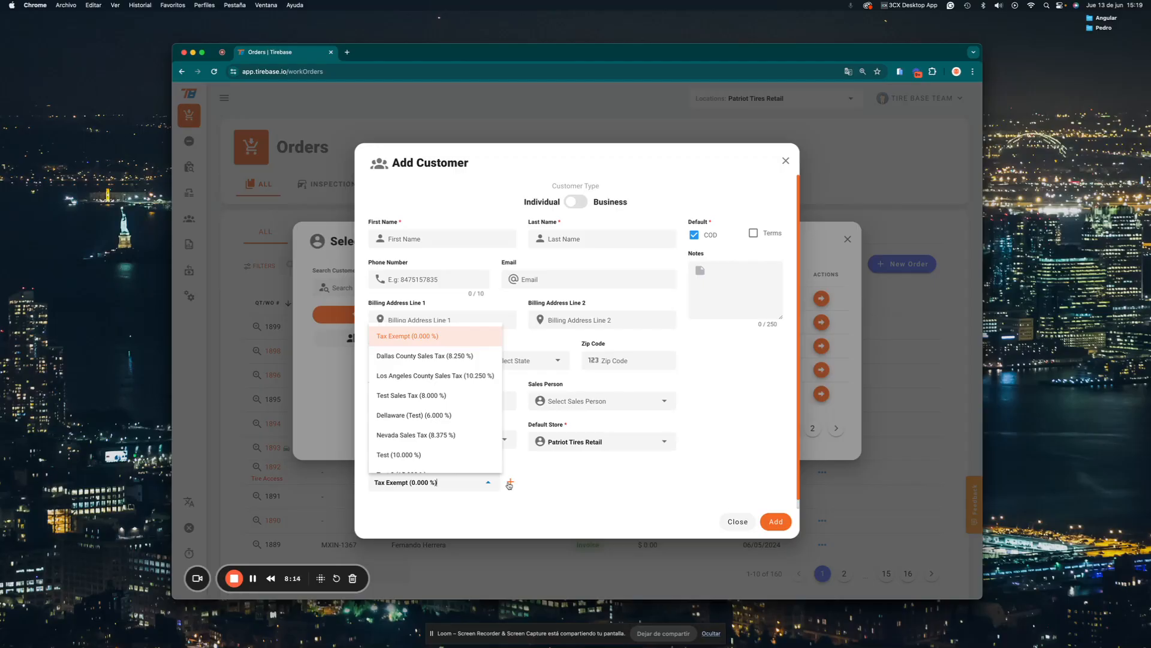
left_click(533, 479)
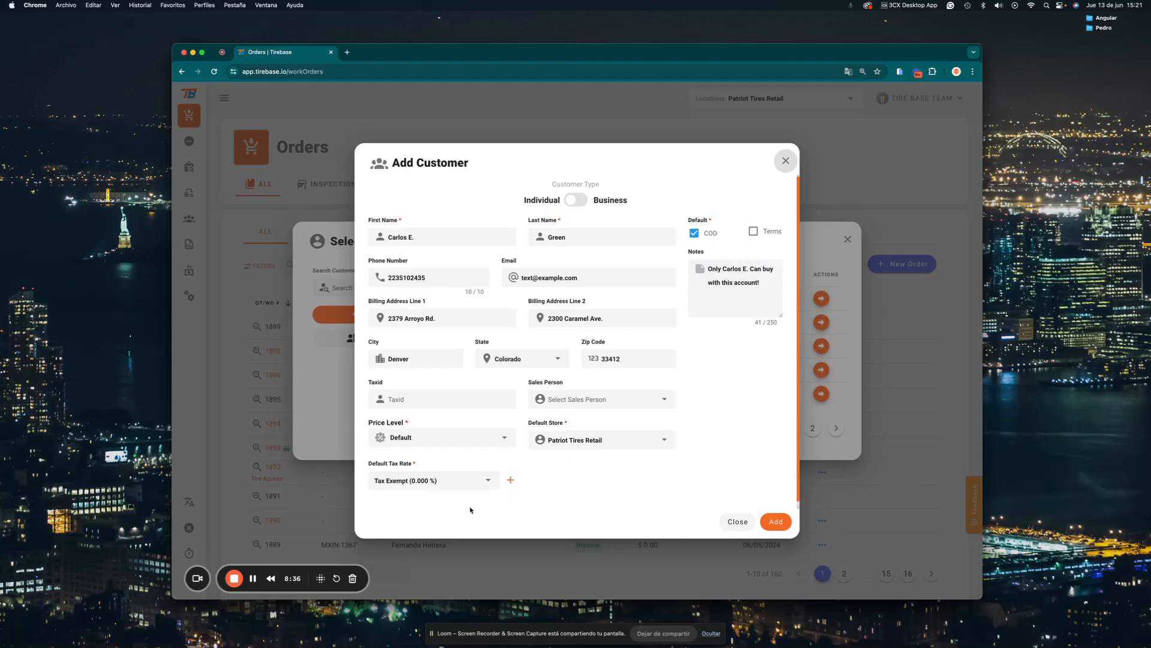
left_click(253, 577)
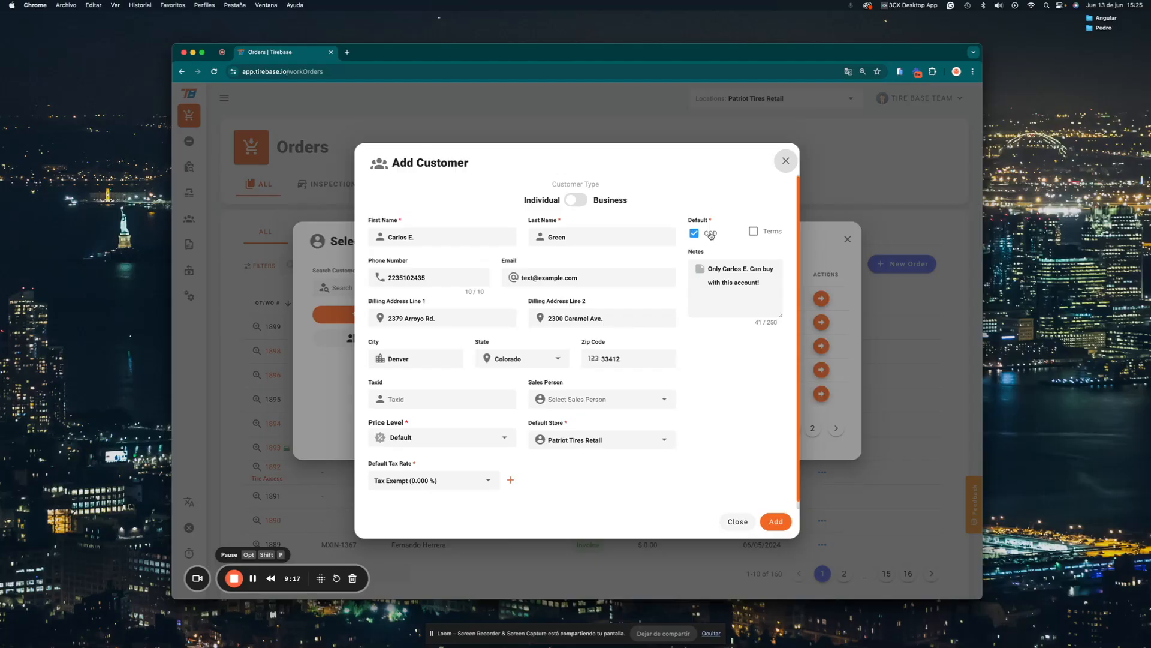
Switch the customer's default from COD to Terms, view the terms types and open the form for adding a new term.
left_click(754, 232)
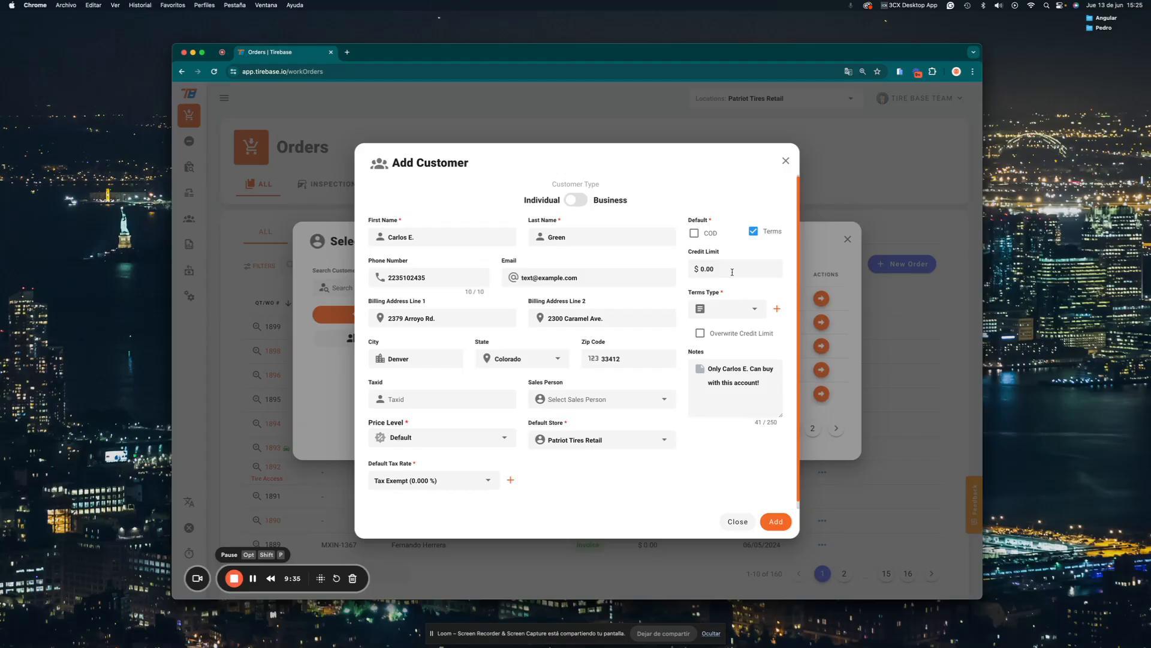
left_click(753, 309)
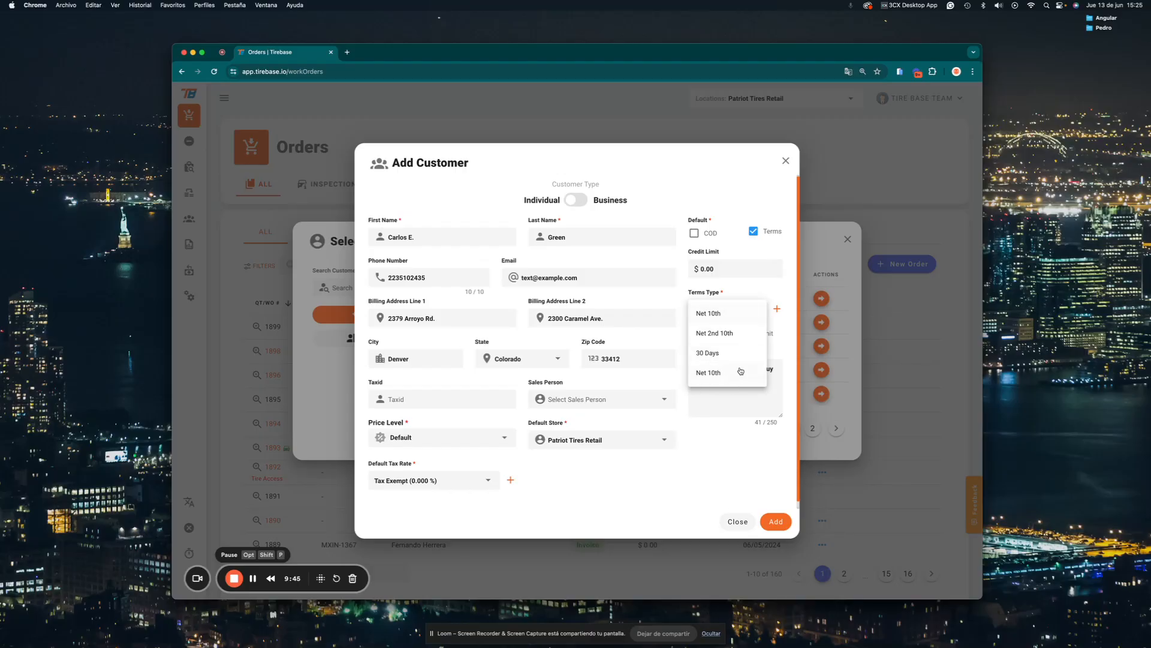
left_click(777, 311)
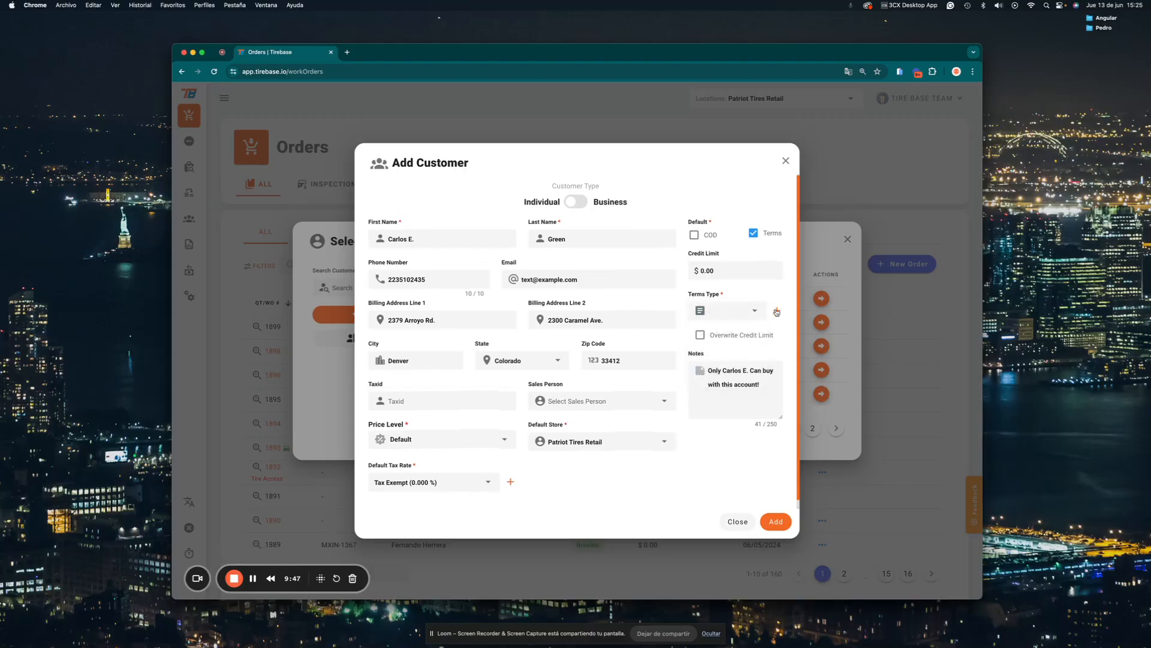
left_click(777, 310)
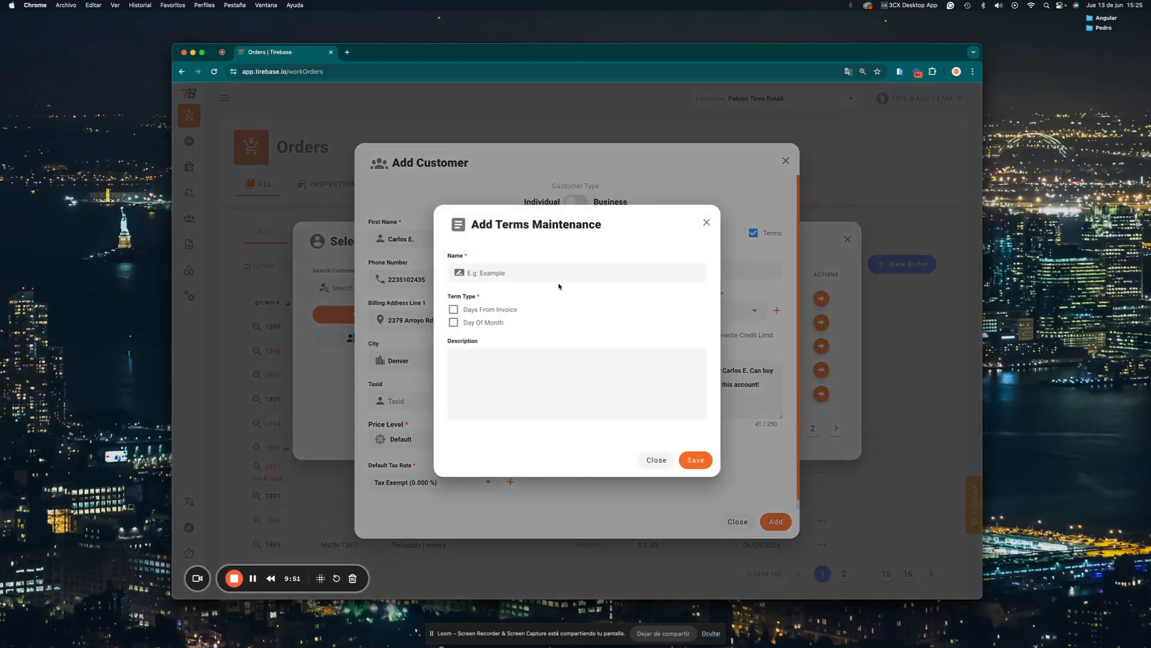
Try the Days From Invoice term type and Day Of Month with due day 15 in 1 month, and close without saving.
left_click(453, 309)
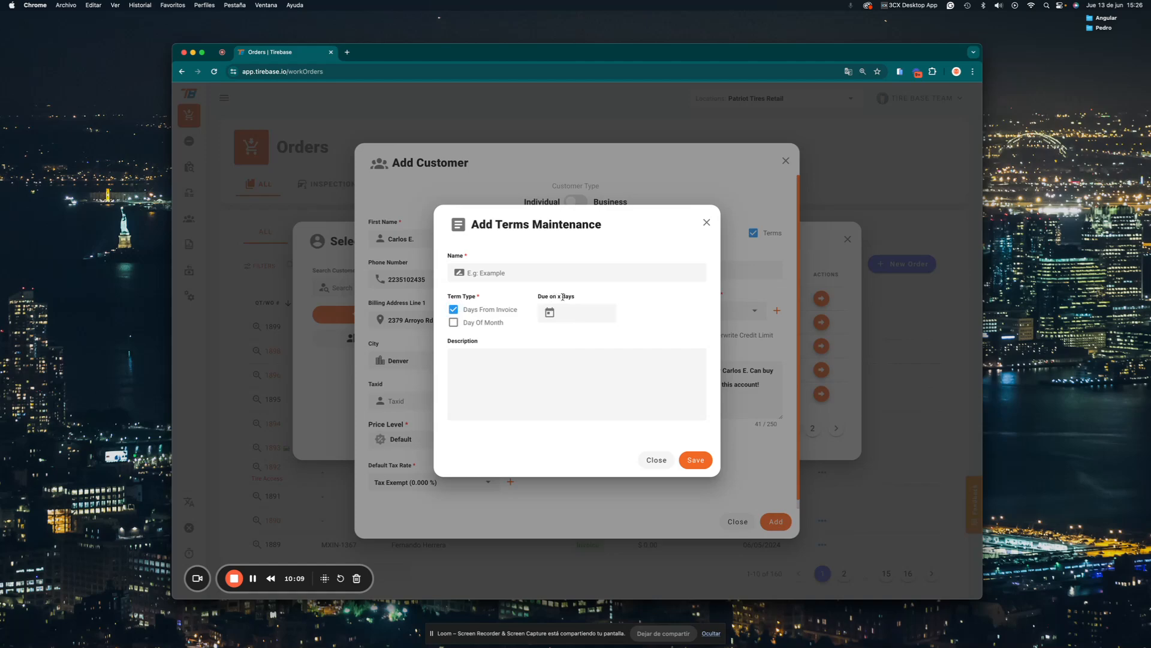
left_click(453, 309)
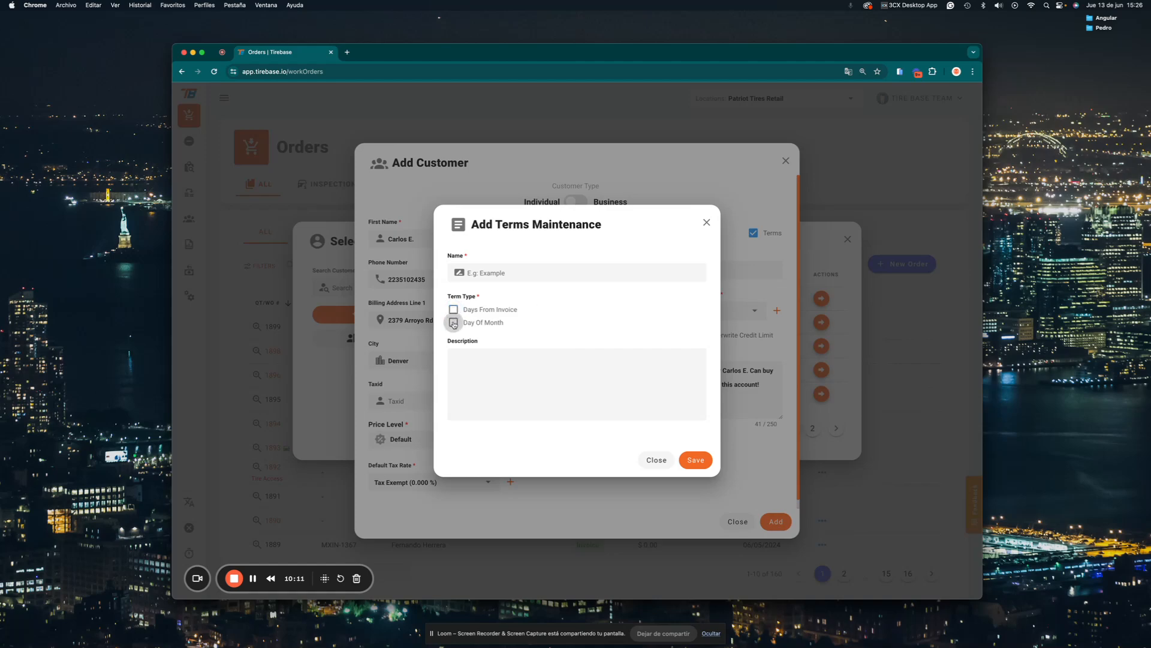
left_click(454, 323)
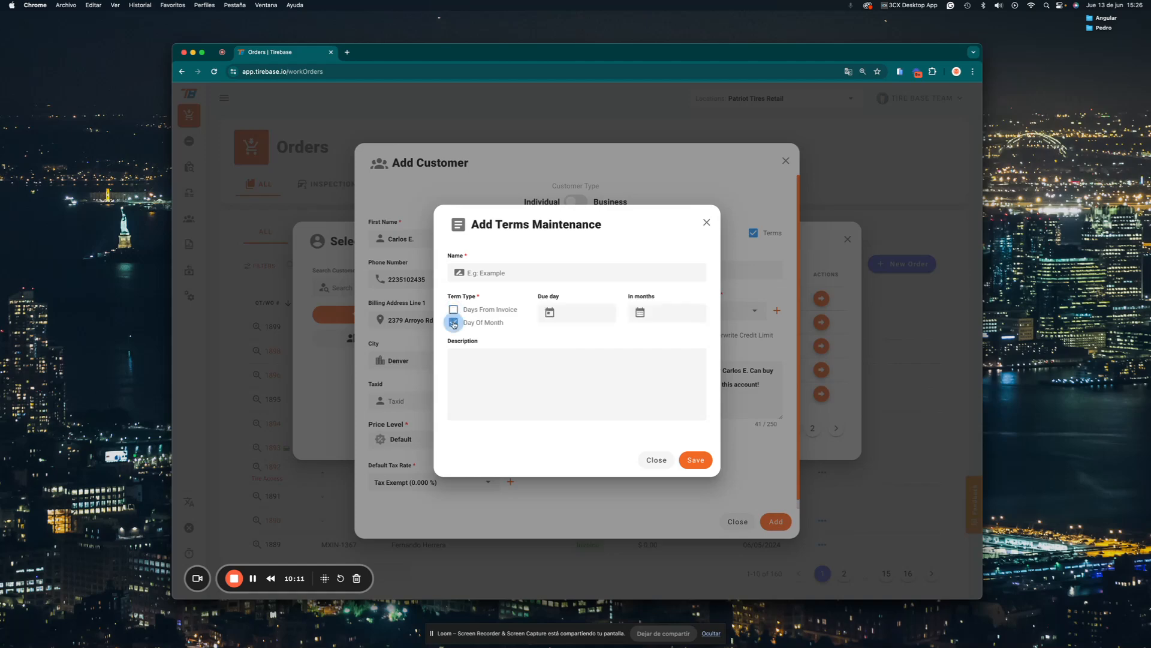
left_click(564, 310)
type("15")
type("1")
left_click(657, 460)
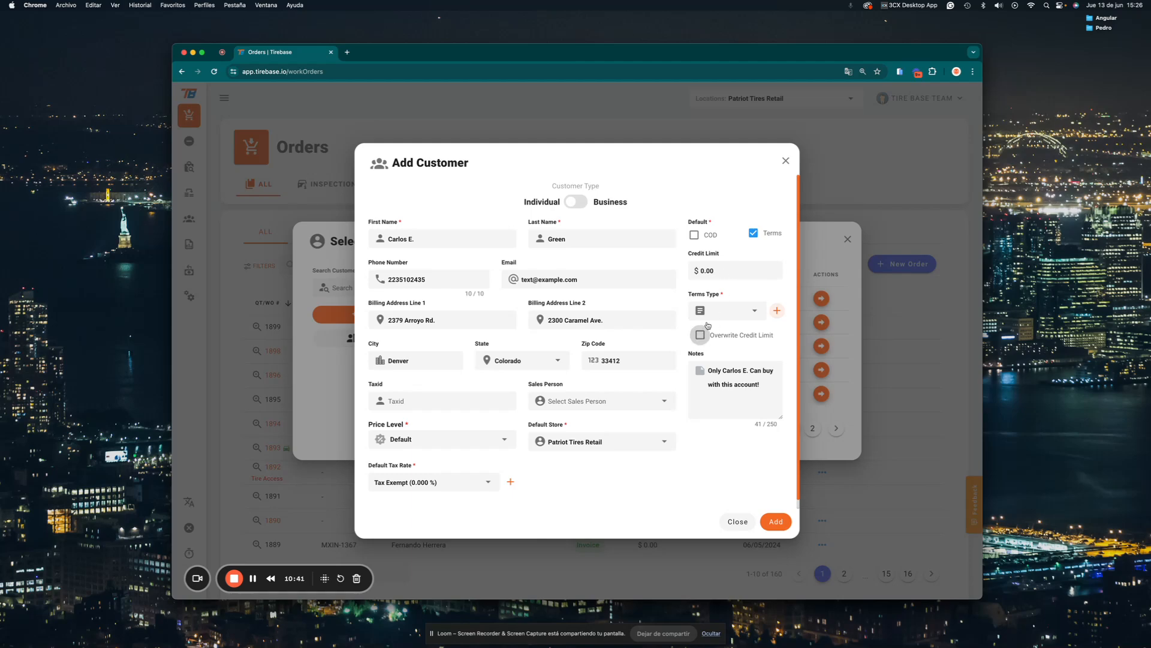
Set the customer's default to COD, add the customer to the new quote and acknowledge the customer notes.
left_click(695, 235)
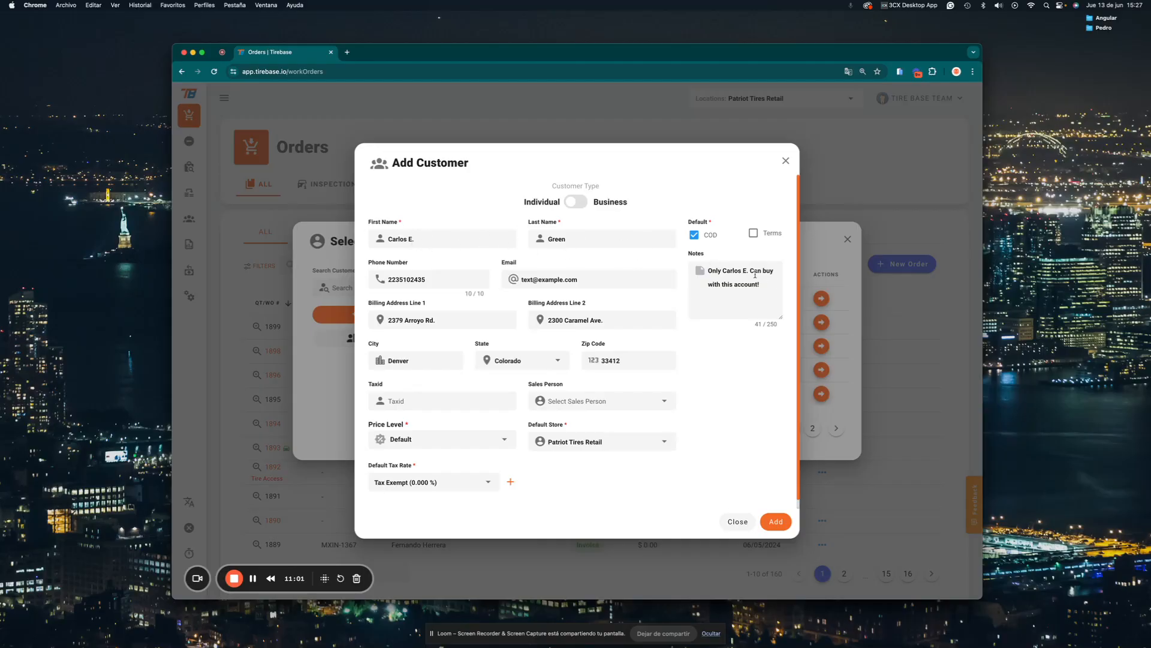
scroll(764, 292, "down", 1)
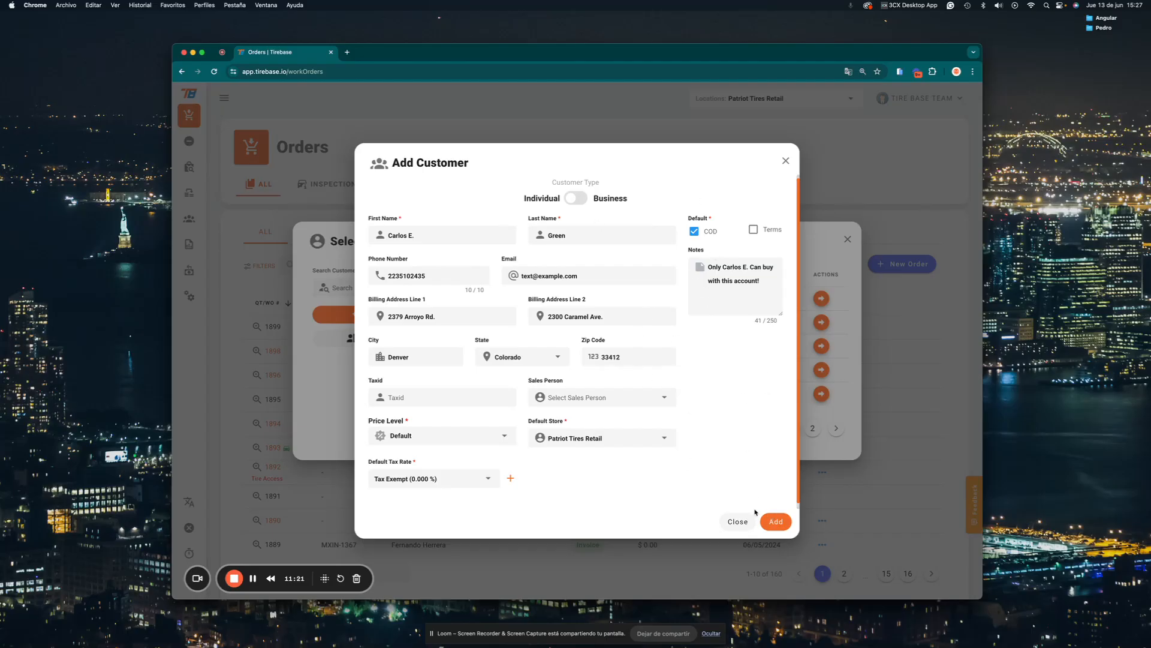
left_click(776, 522)
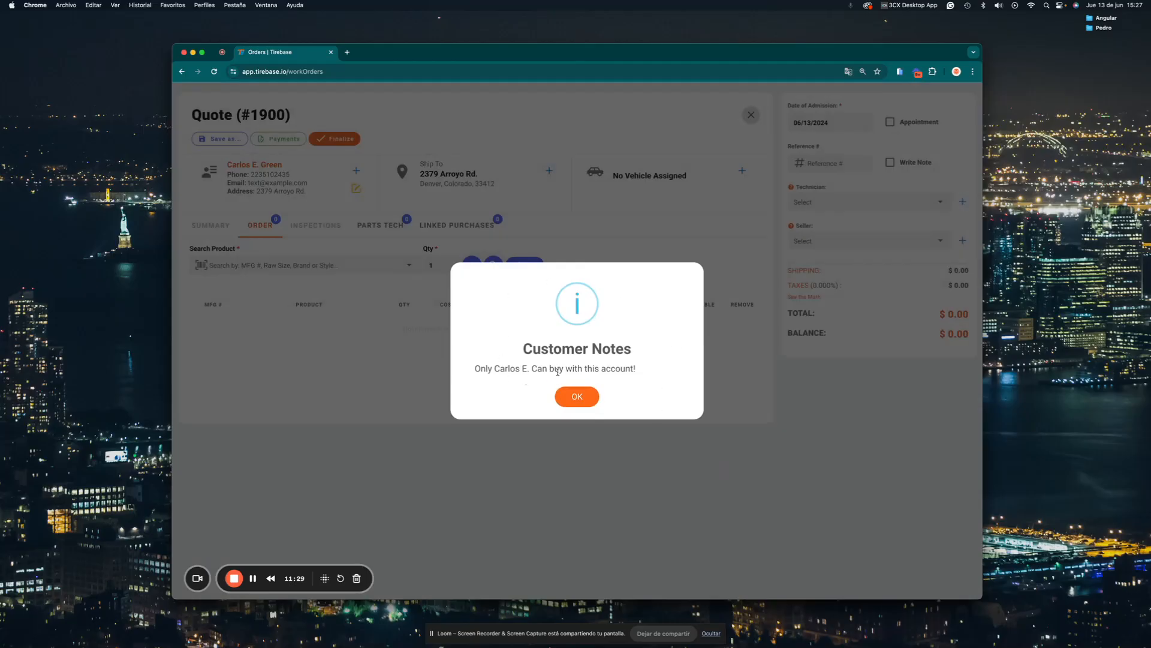
left_click(576, 398)
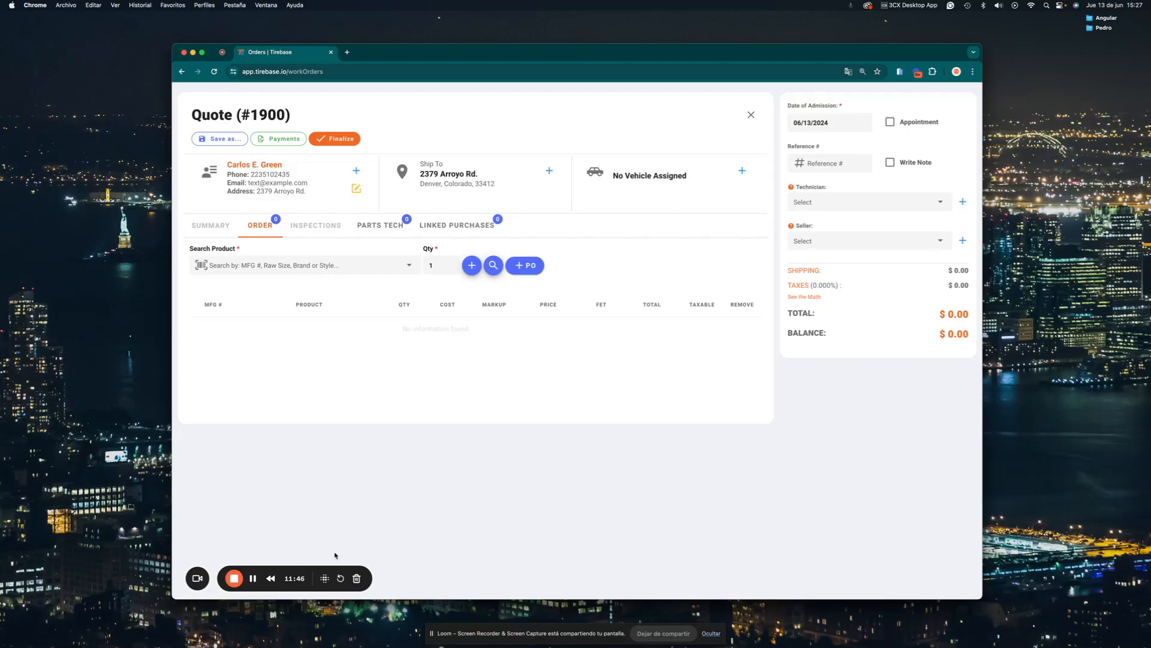
left_click(253, 578)
Look at the quote number, the customer's edit form and the customer selection dialog, closing both without changes.
left_click_drag(283, 114, 252, 112)
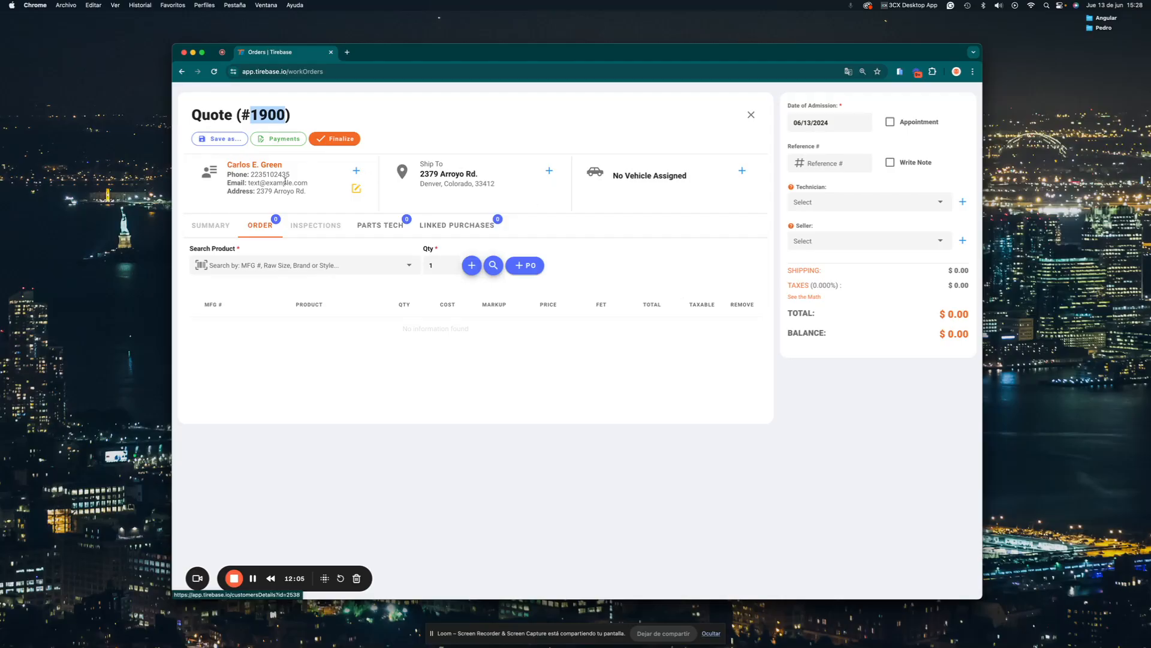
left_click(357, 189)
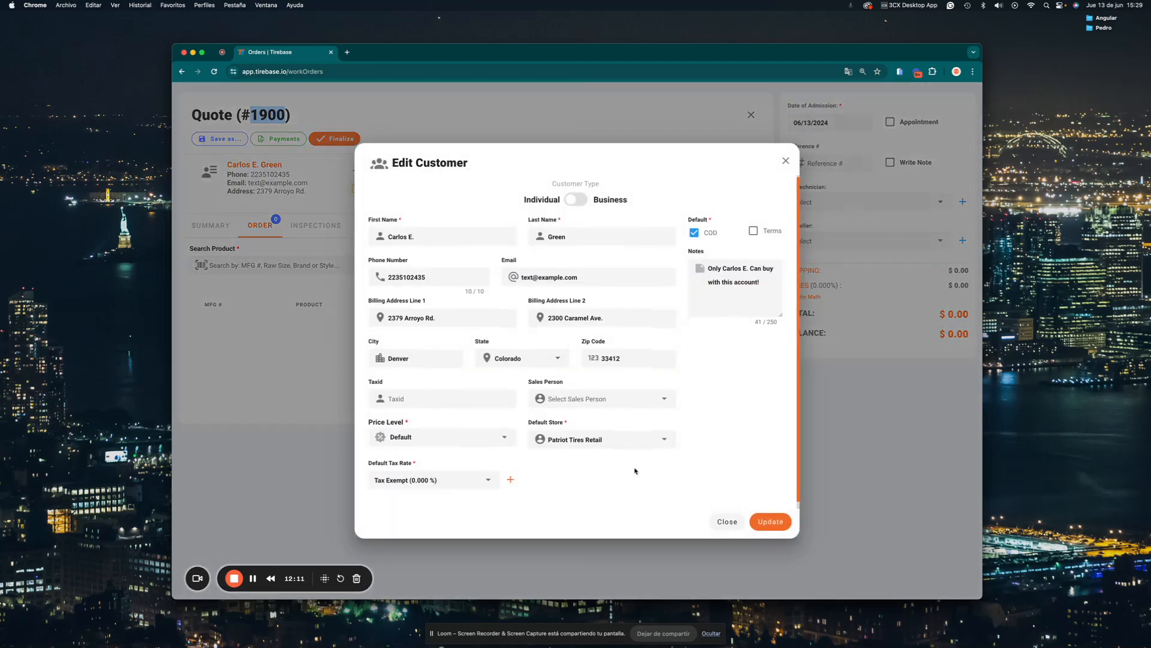
left_click(723, 524)
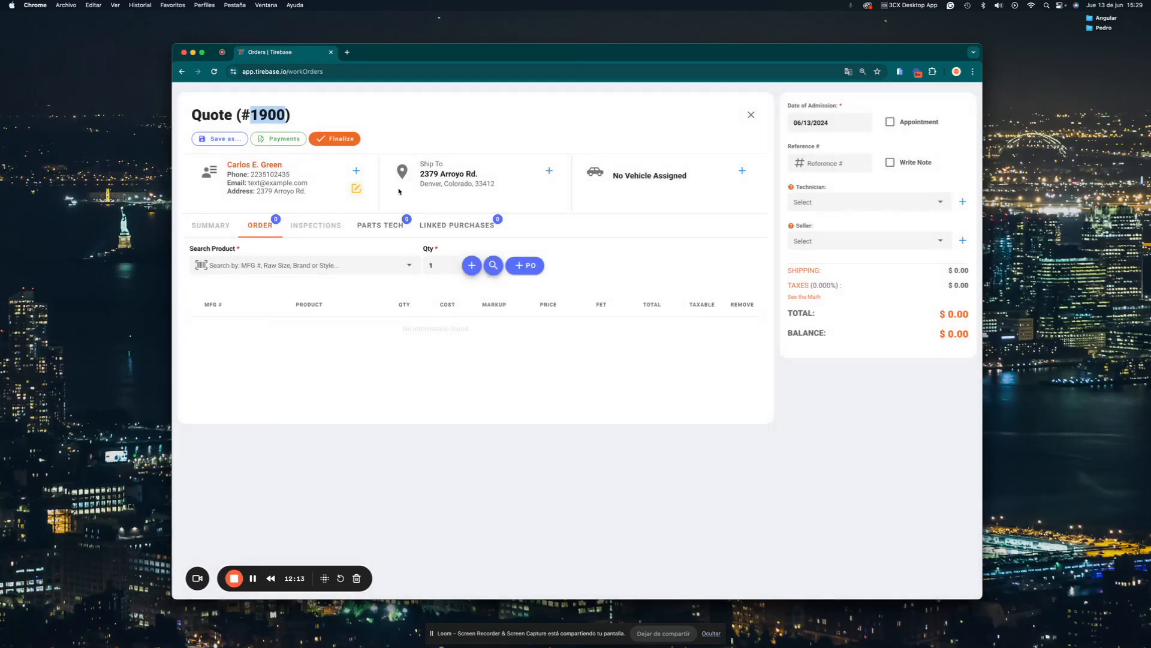
left_click(357, 173)
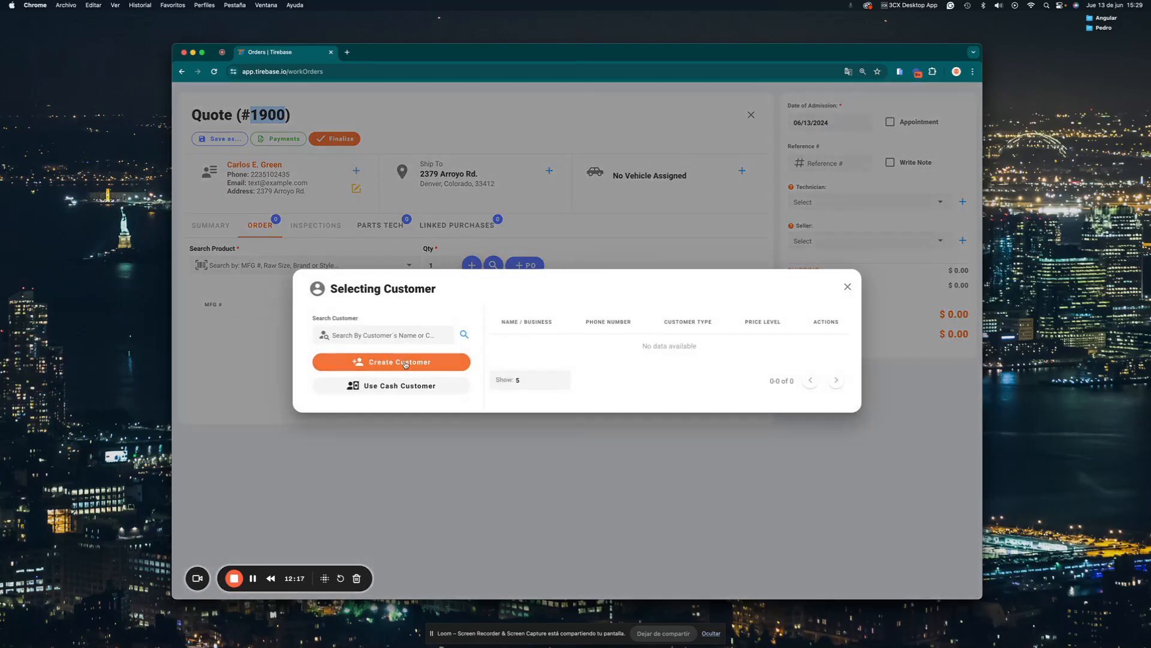
left_click(847, 286)
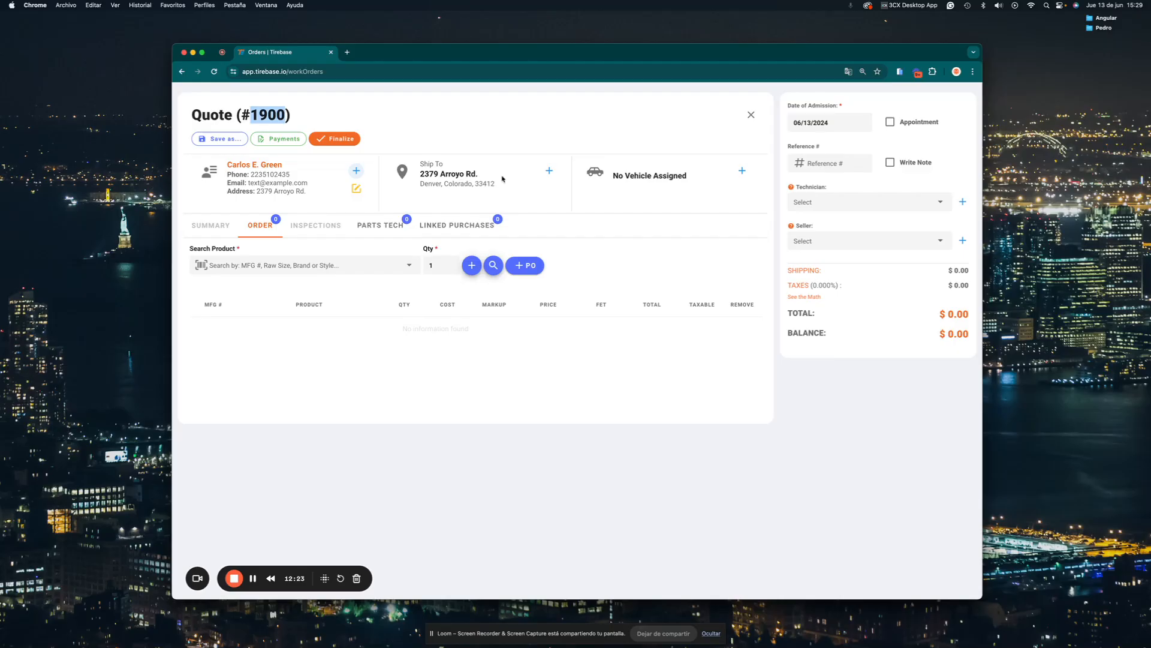
Review the customer's ship-to locations and the form for adding a location, closing that form without saving.
left_click(549, 170)
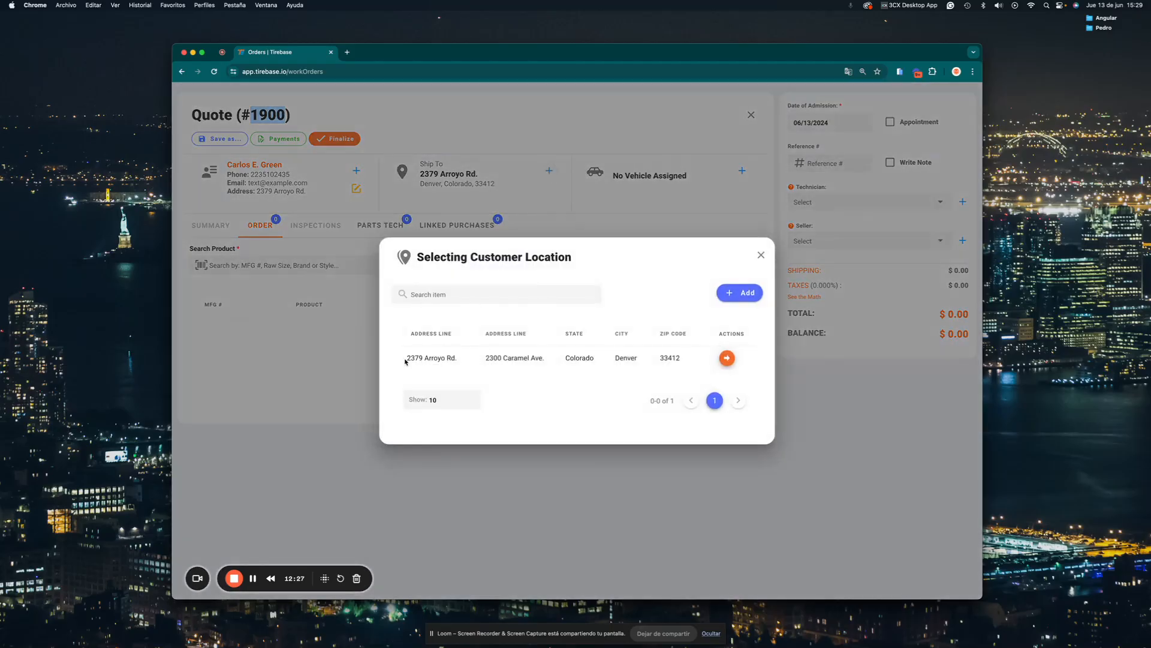
left_click_drag(405, 360, 611, 358)
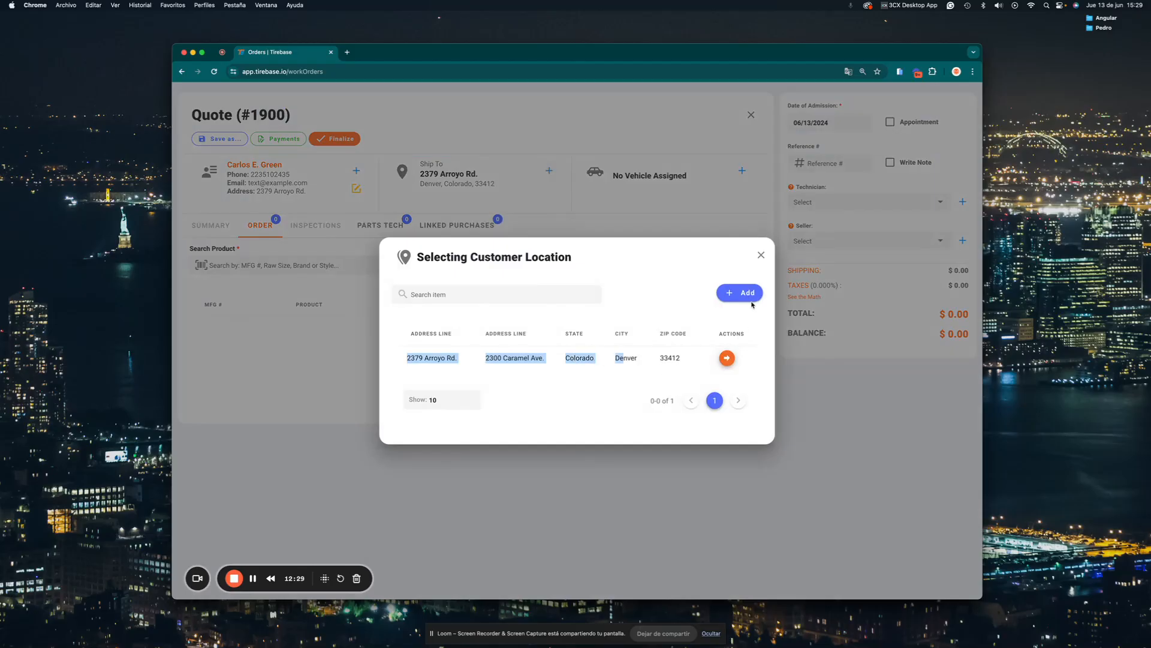
left_click(701, 284)
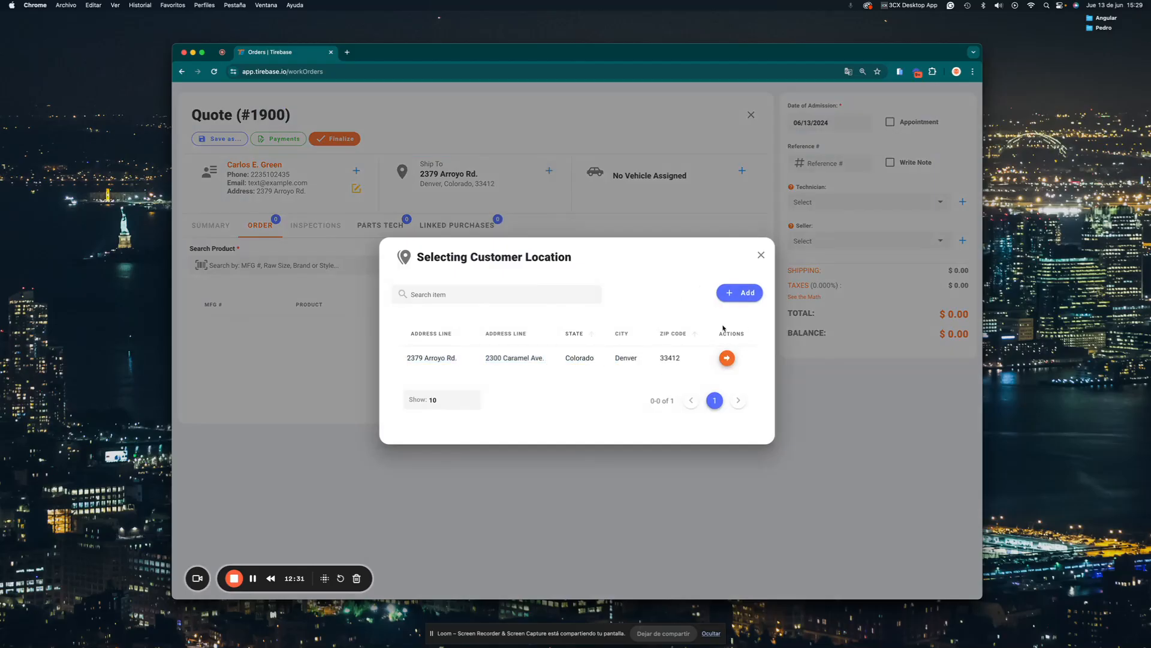
left_click(744, 295)
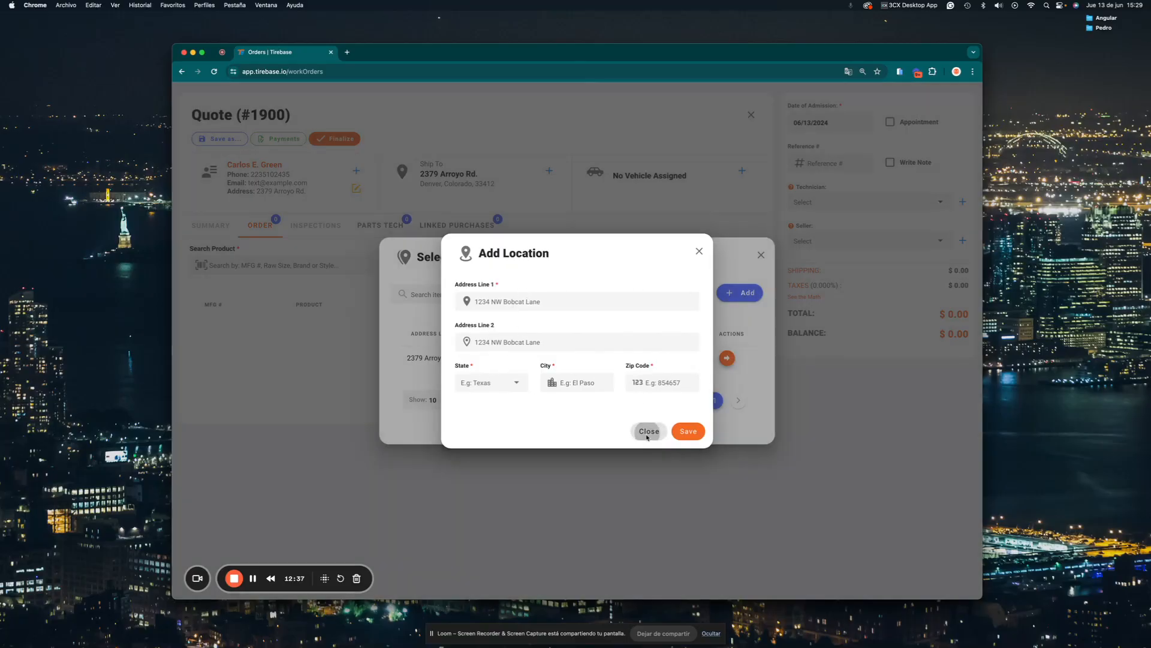
left_click(649, 430)
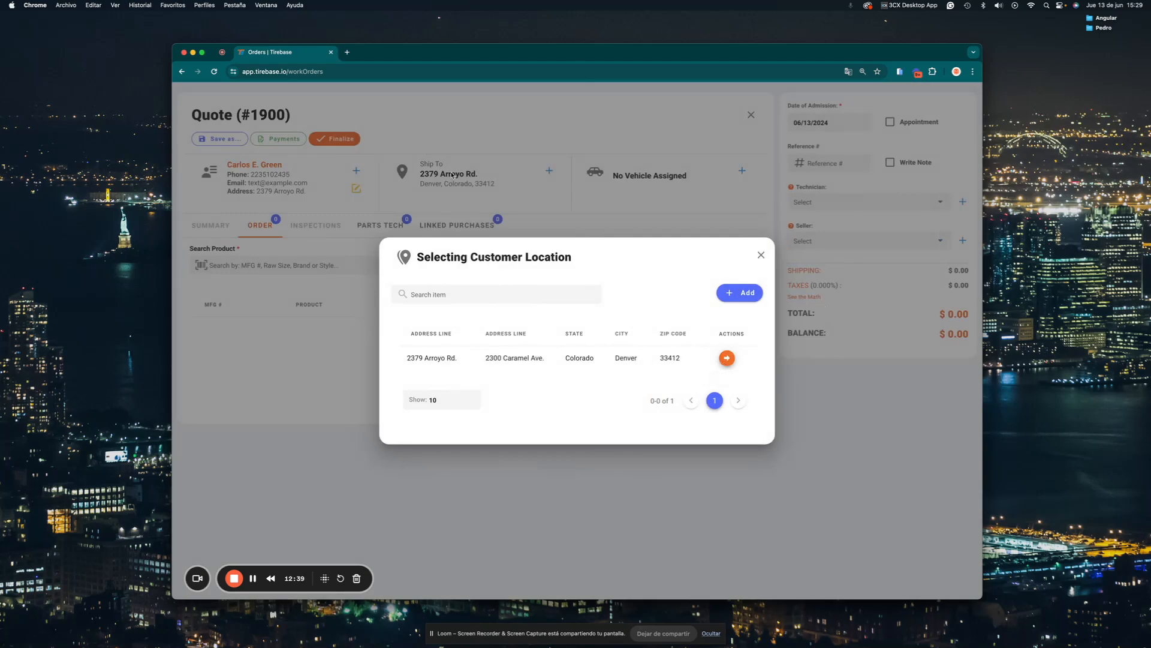
Close the location selection, start adding a vehicle for the customer, and set the Carfax lookup state to NY.
left_click(761, 255)
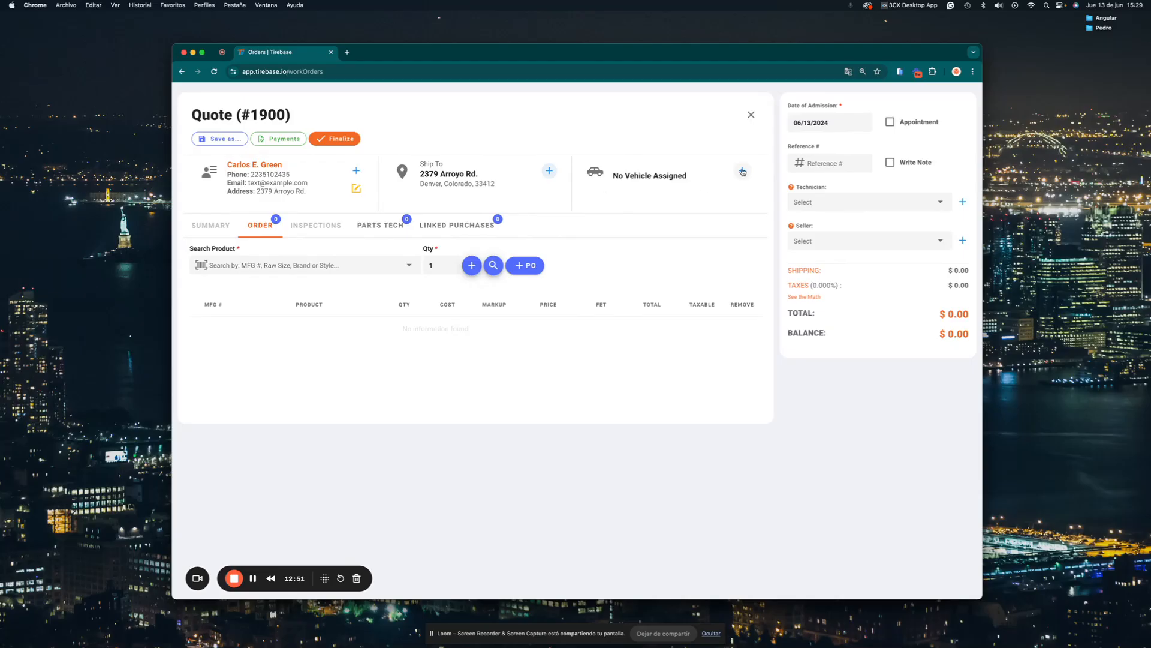
left_click(742, 171)
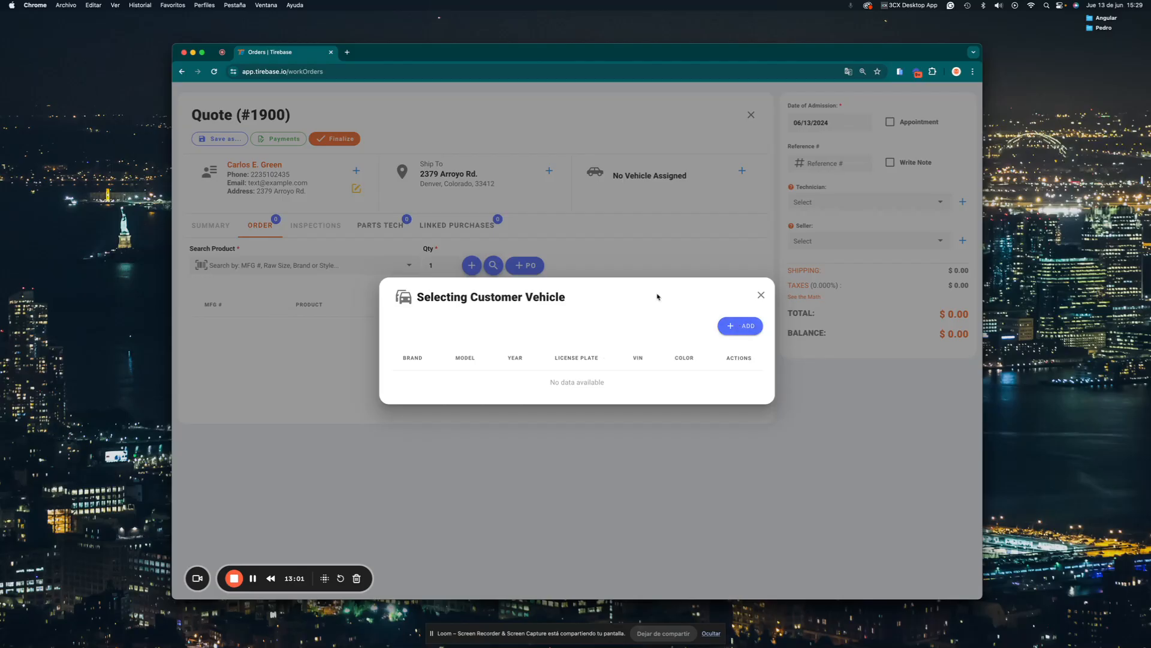
left_click(741, 329)
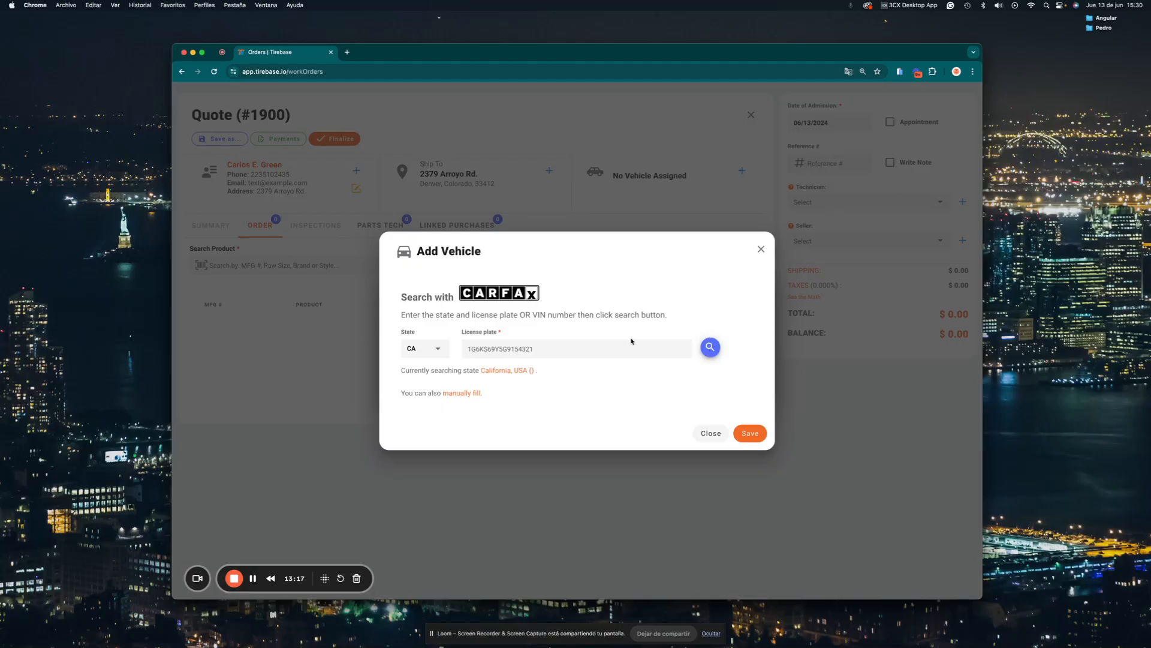
left_click(443, 351)
left_click(419, 353)
left_click(419, 353)
scroll(423, 407, "down", 10)
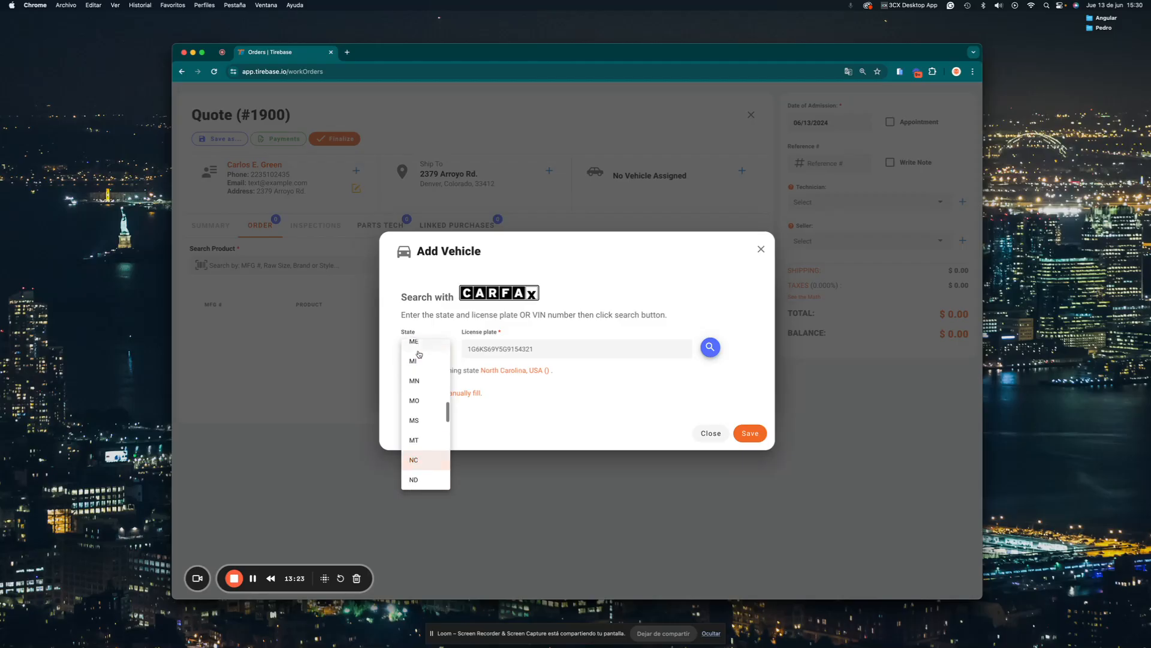
left_click(433, 457)
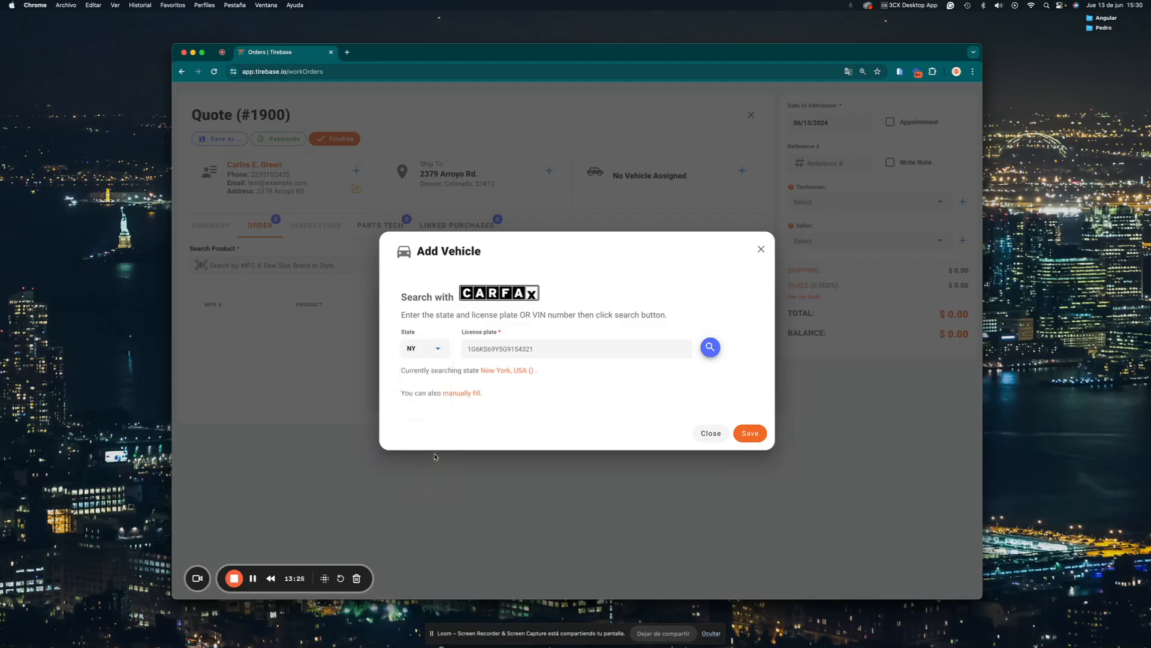
Look up the vehicle by its license plate with Carfax and close the filled-in vehicle form without saving.
left_click(485, 345)
type("LAF2908")
left_click(711, 348)
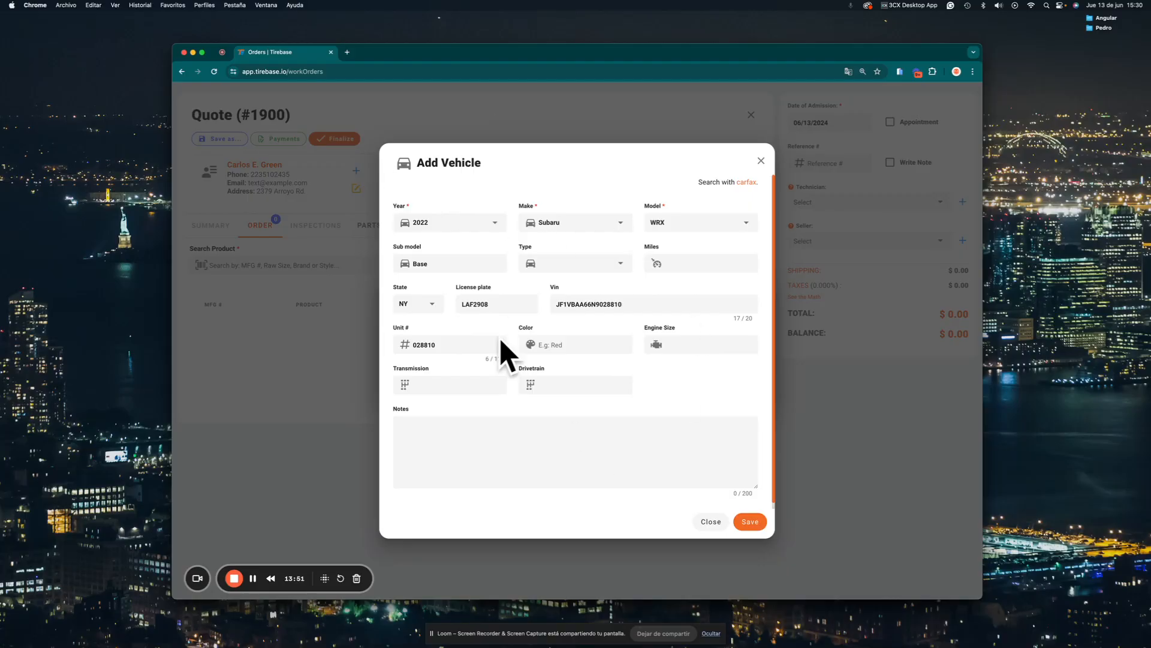
left_click(711, 520)
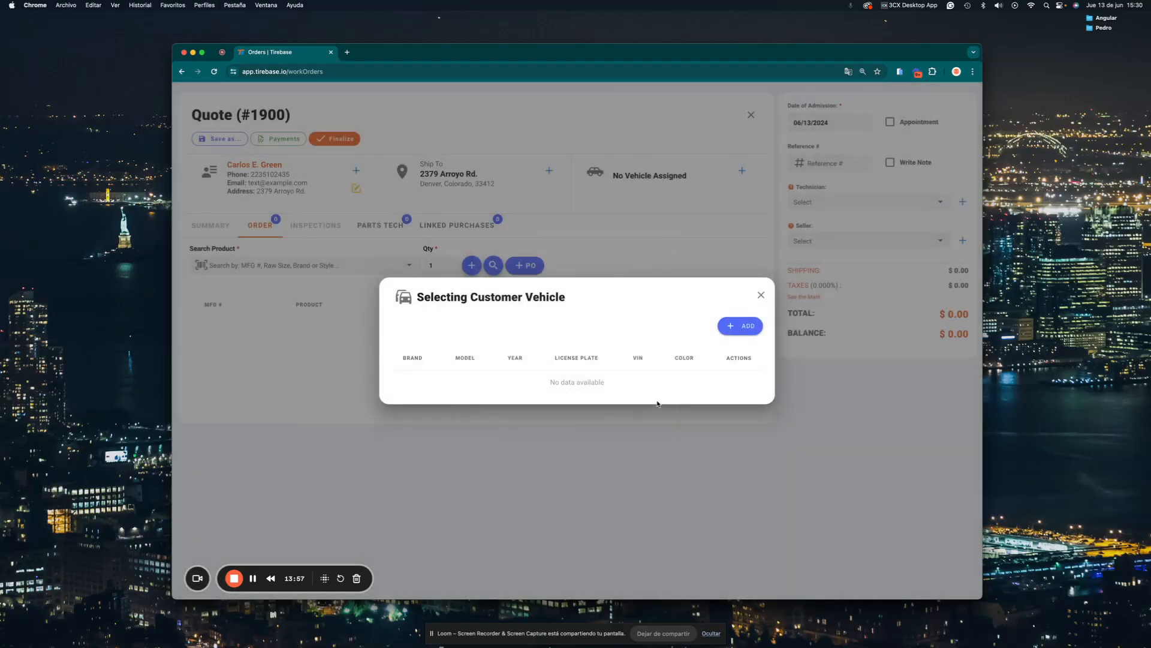
Start a new customer vehicle with manual entry instead of the Carfax search and set its year to 2022.
left_click(744, 327)
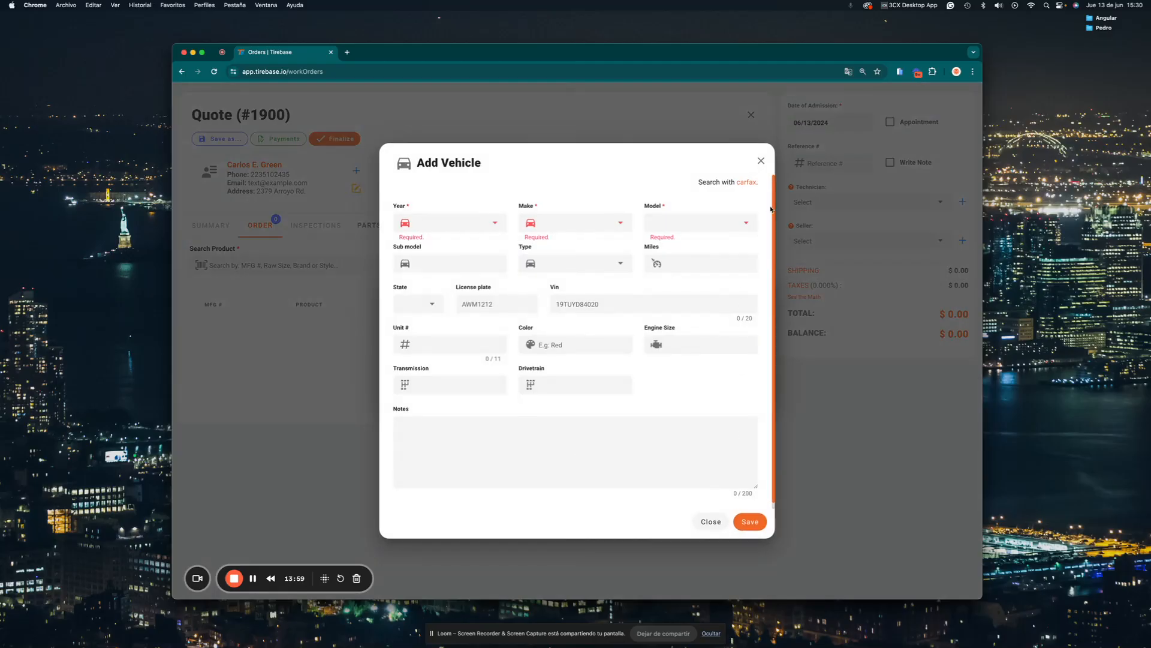
left_click(746, 182)
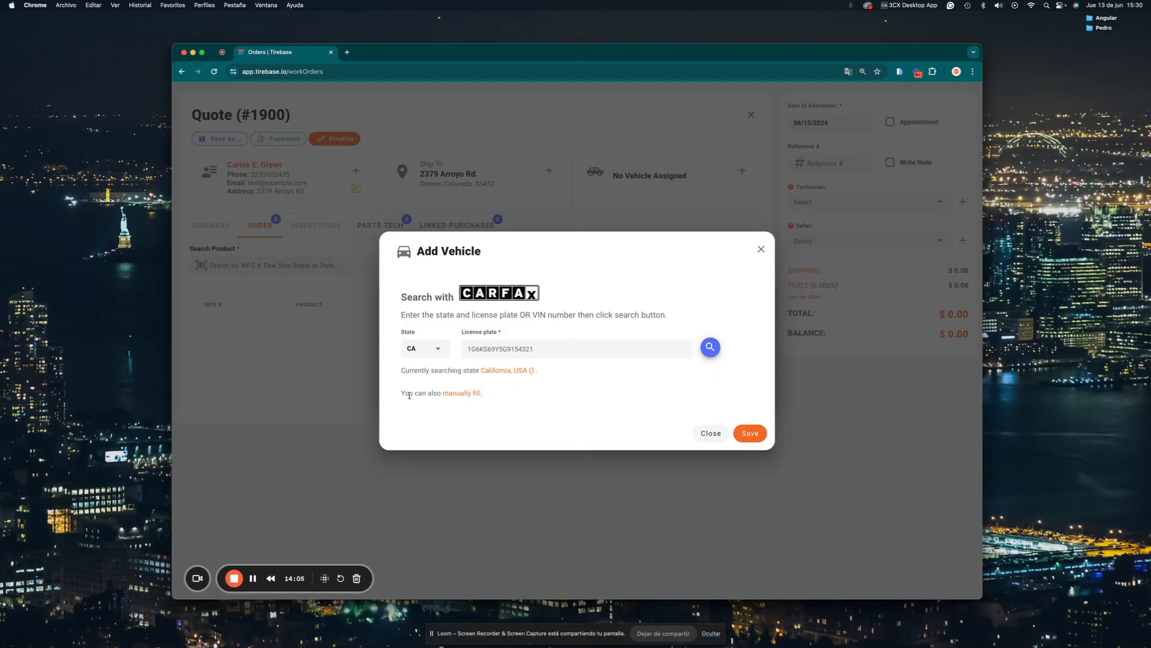
left_click(467, 395)
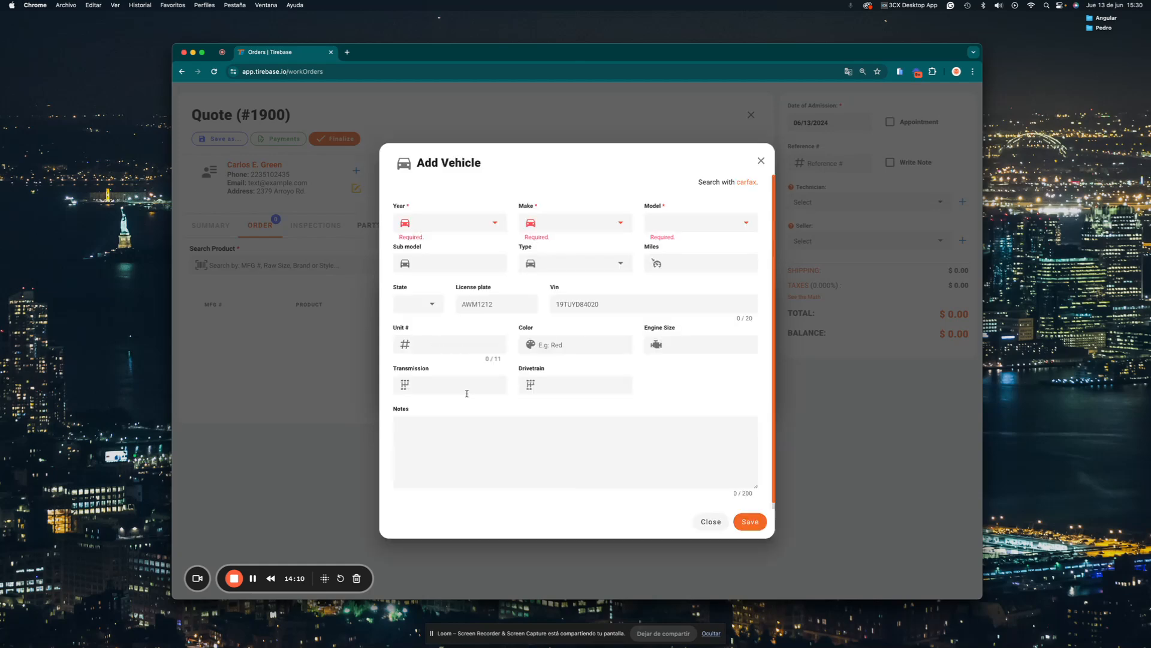
left_click(447, 223)
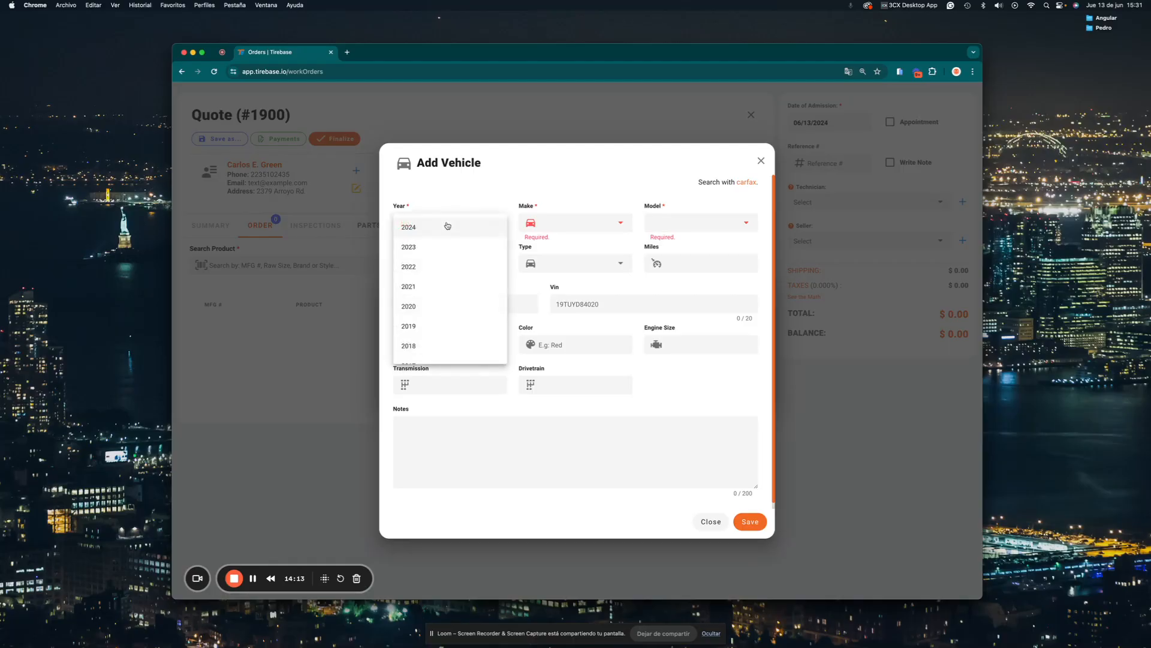
left_click(447, 226)
left_click(429, 266)
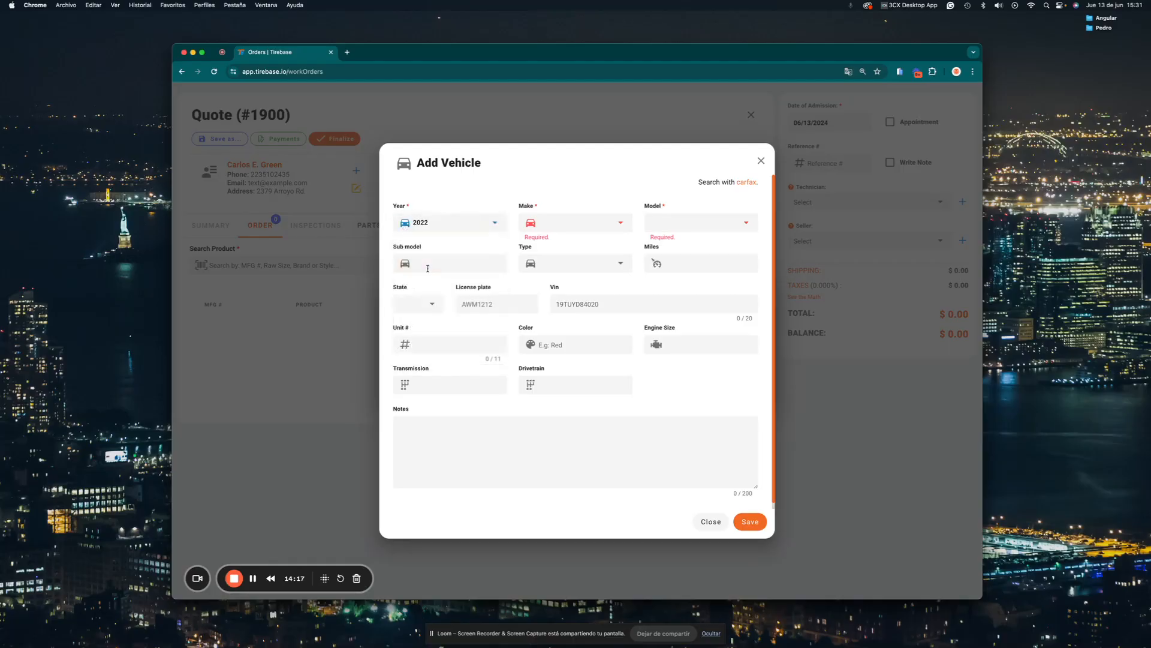
Set the new vehicle's make to Subaru and its model to WRX.
left_click(589, 222)
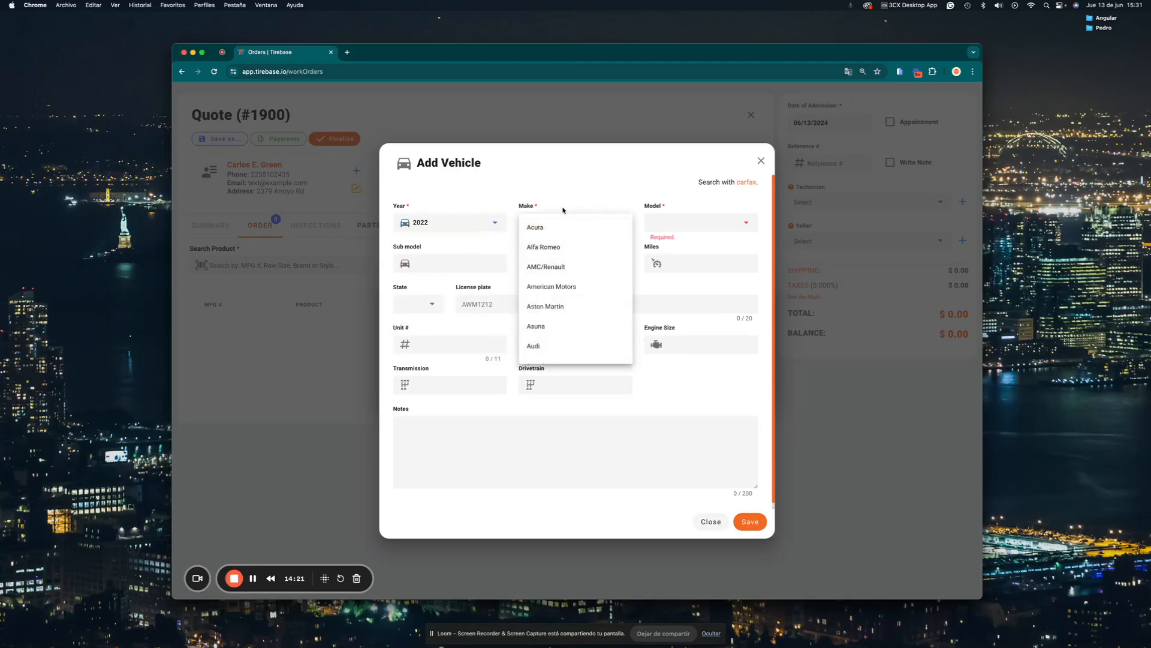
left_click(563, 209)
left_click(551, 221)
scroll(553, 225, "down", 20)
scroll(552, 226, "down", 2)
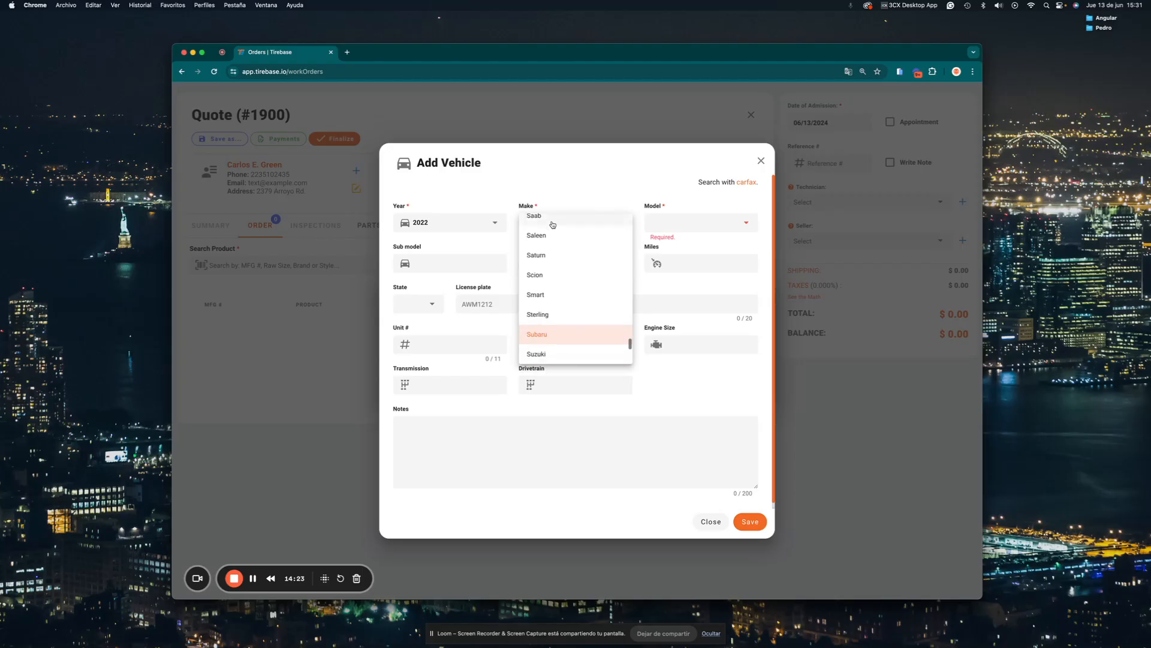
left_click(542, 331)
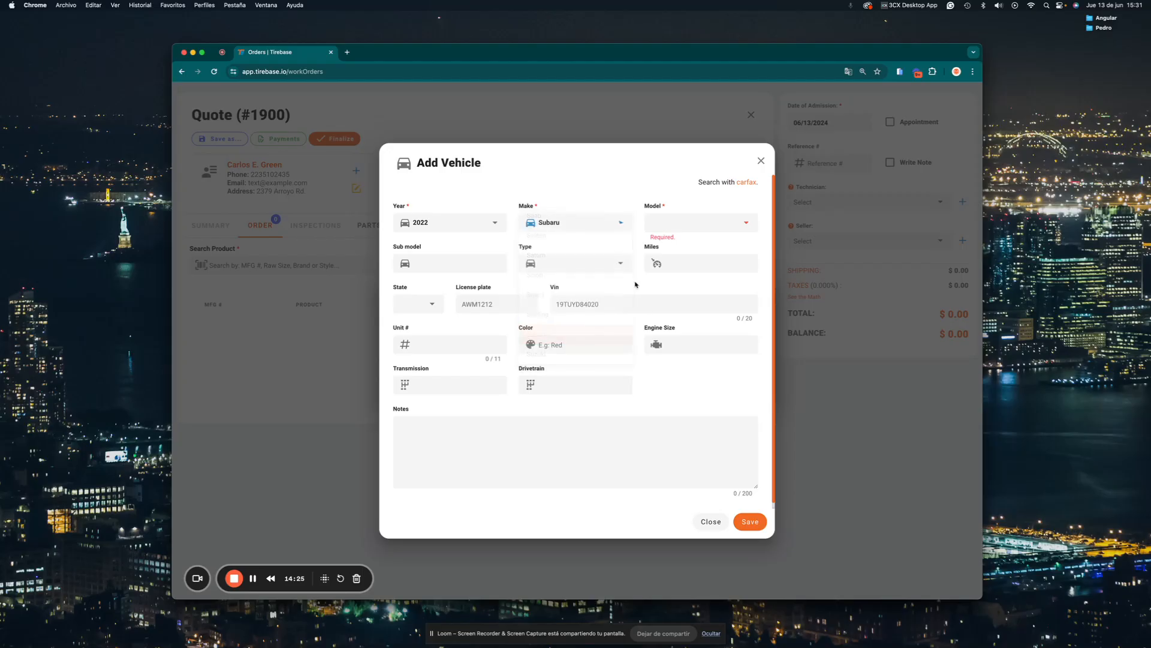
left_click(674, 225)
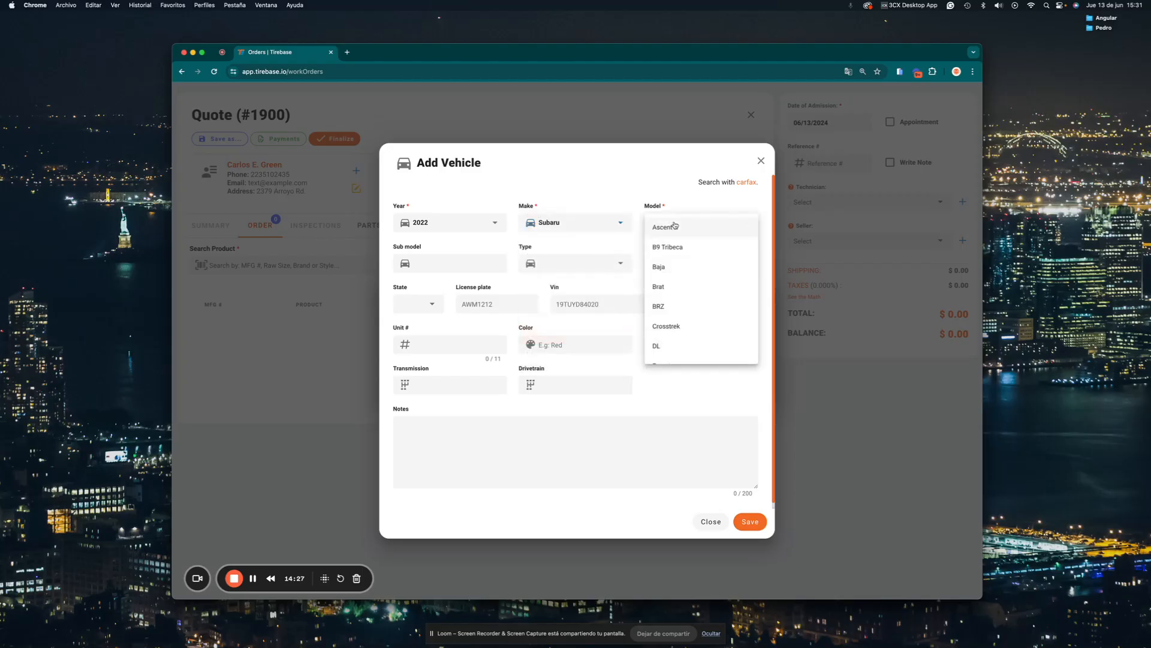
key("w")
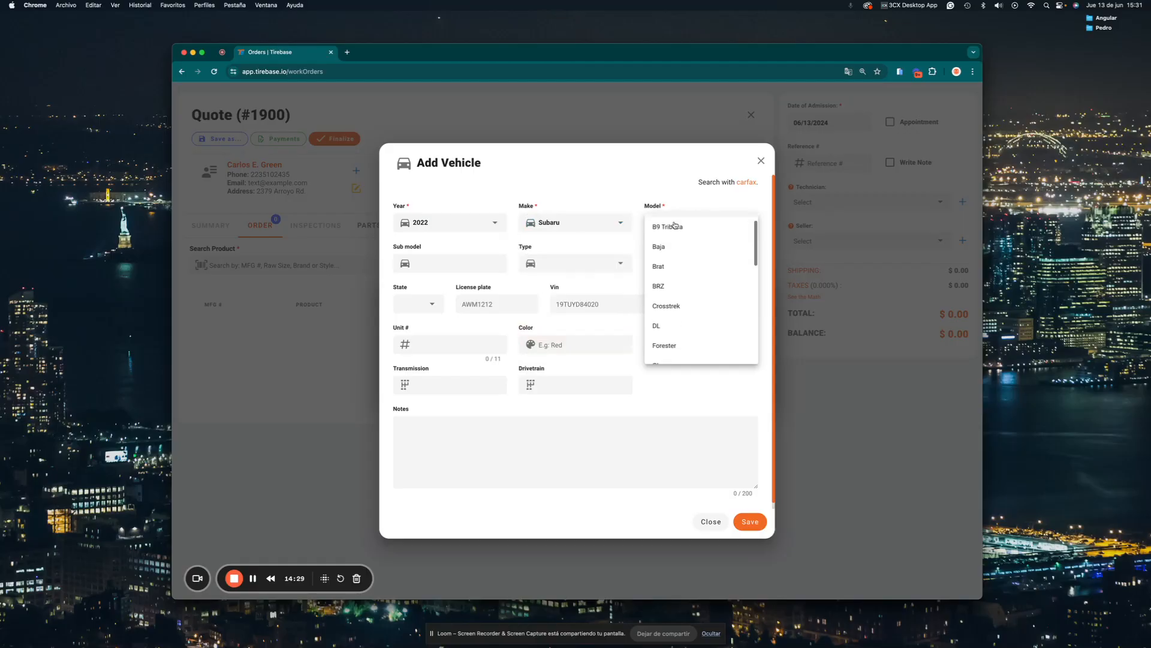
key("r")
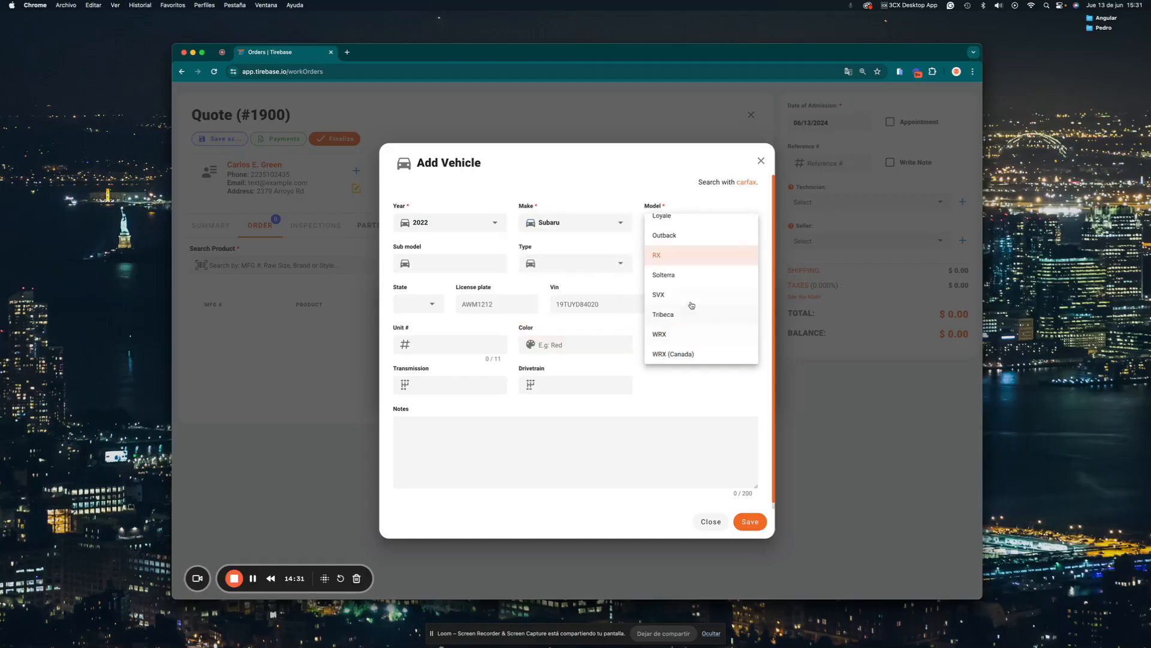
left_click(674, 334)
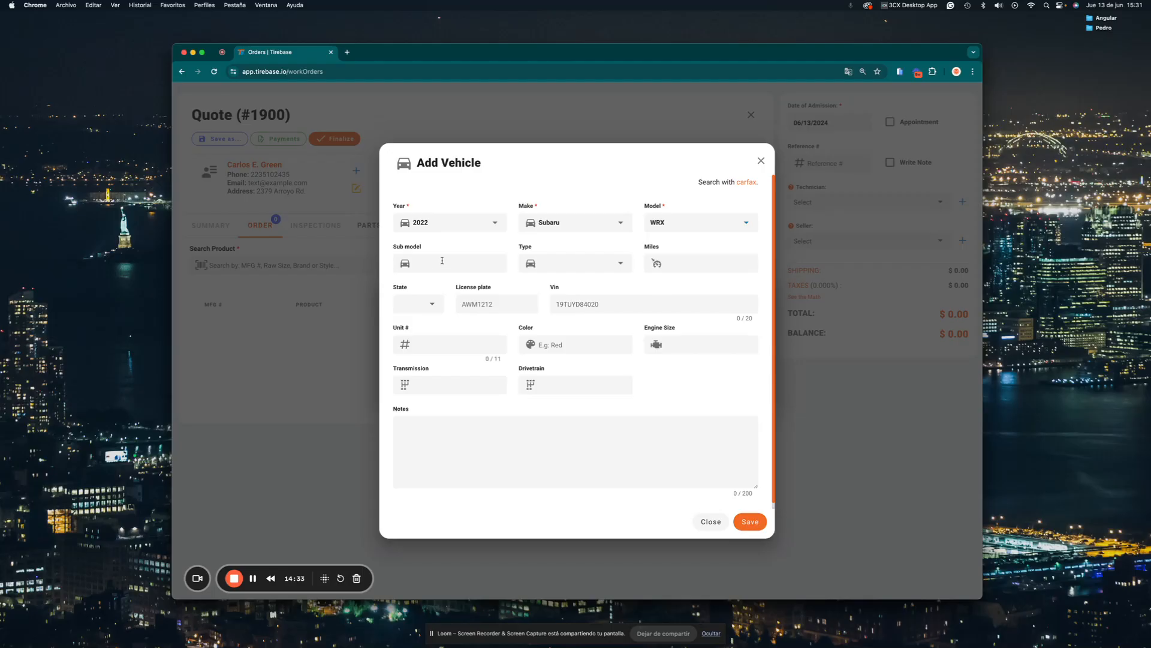
Set the vehicle's type to Car and its state to NY, and enter its license plate.
left_click(605, 264)
left_click(565, 266)
left_click(429, 309)
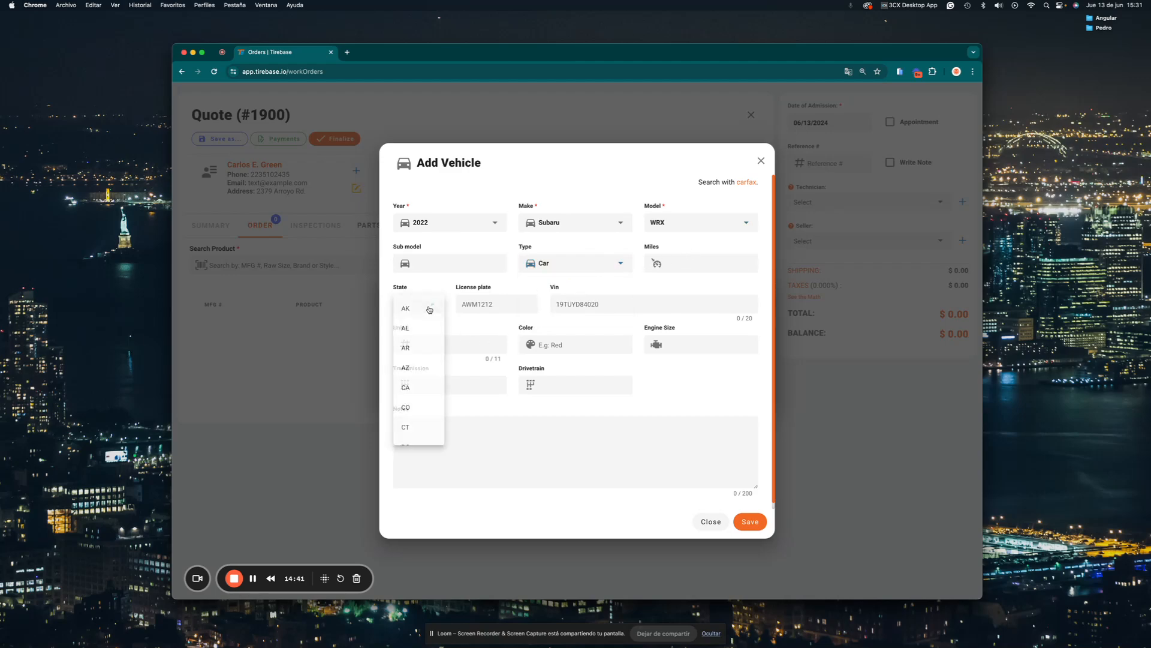
type("ny")
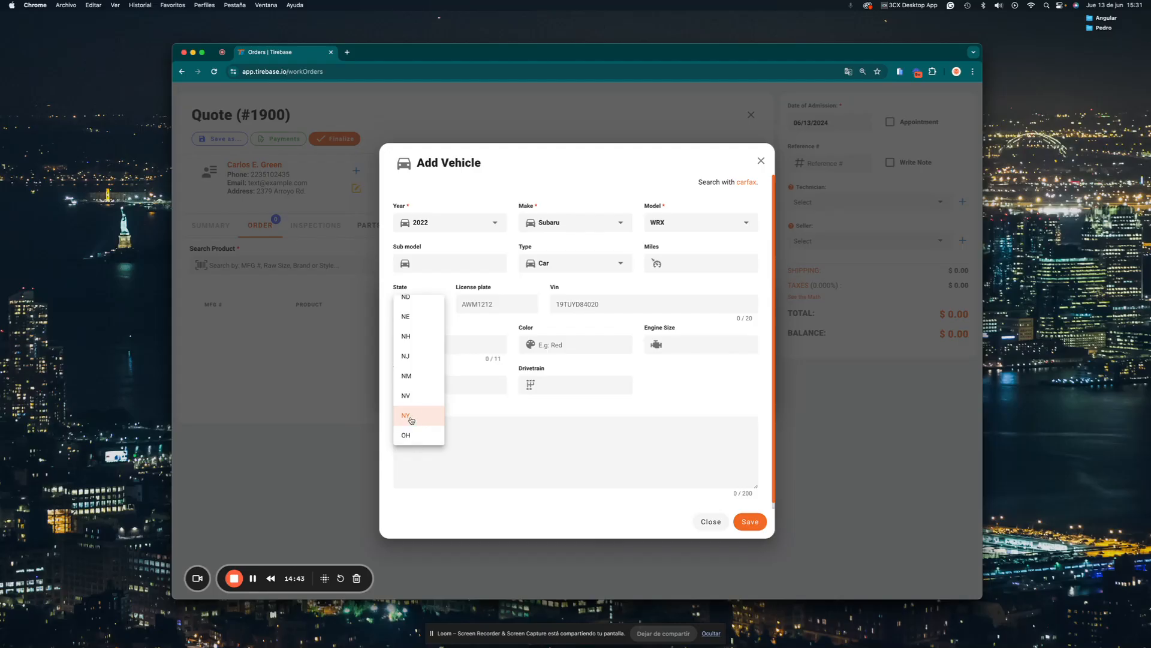
left_click(406, 415)
left_click(484, 303)
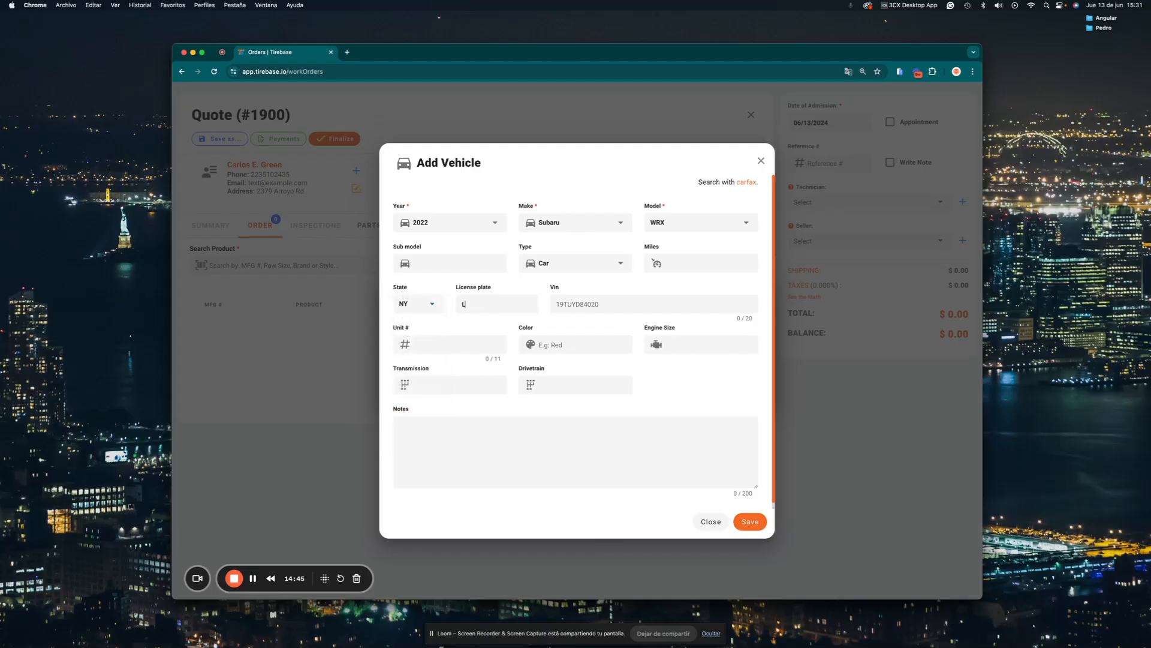
type("LAF2908")
Save the new Subaru WRX and assign it to the quote.
left_click(598, 305)
left_click(446, 422)
left_click(750, 522)
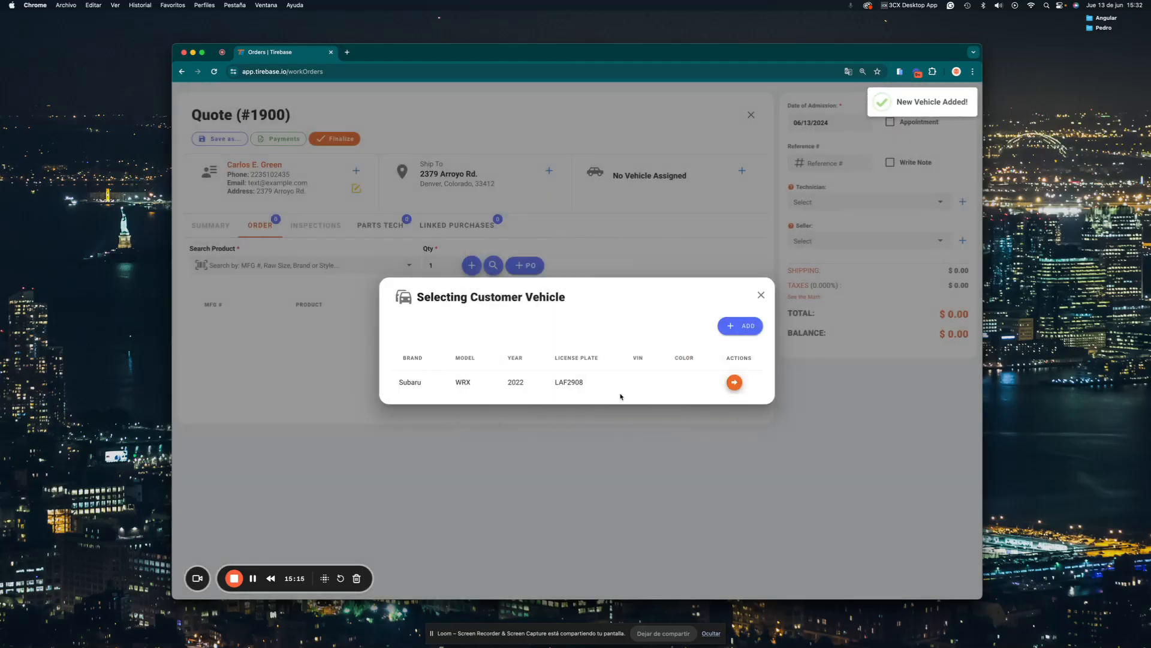
left_click(734, 382)
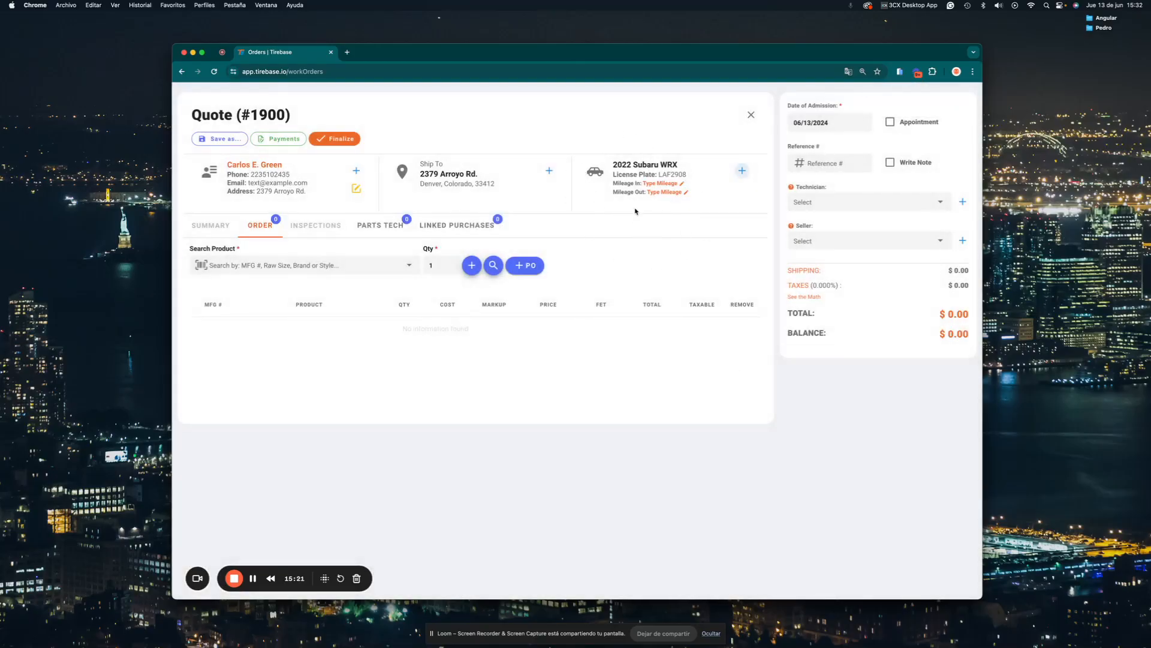
left_click(253, 578)
Search products for 2055516 and add 2 of the BF Goodrich Advantage Control tire (90759) to the order.
left_click(316, 262)
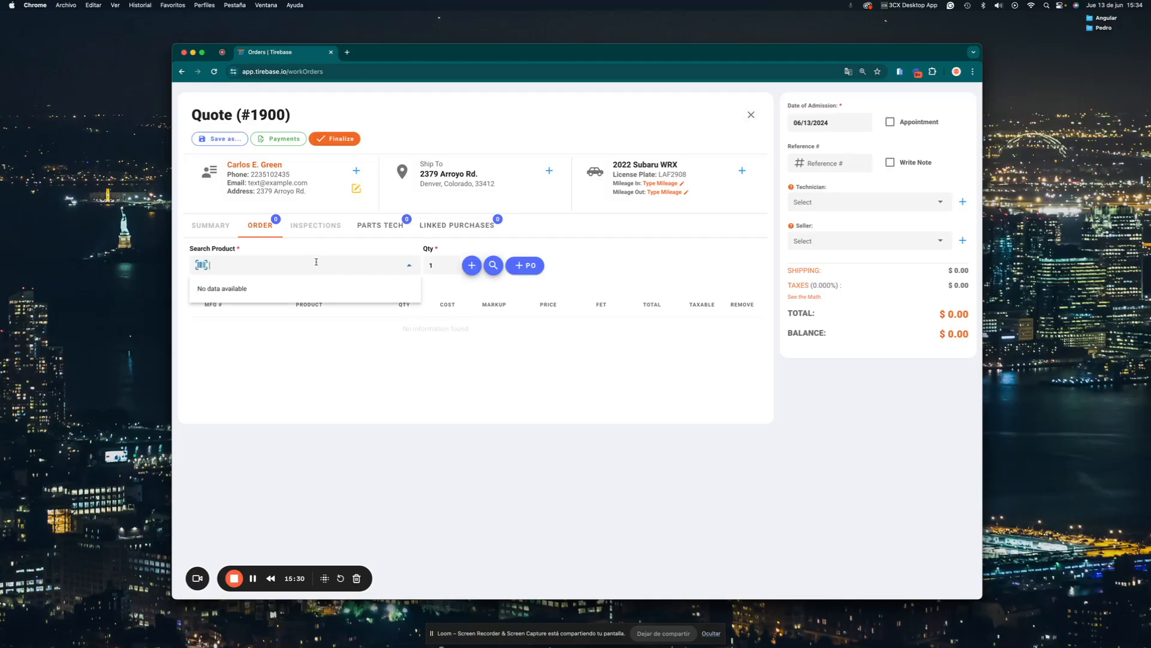
type("2055516")
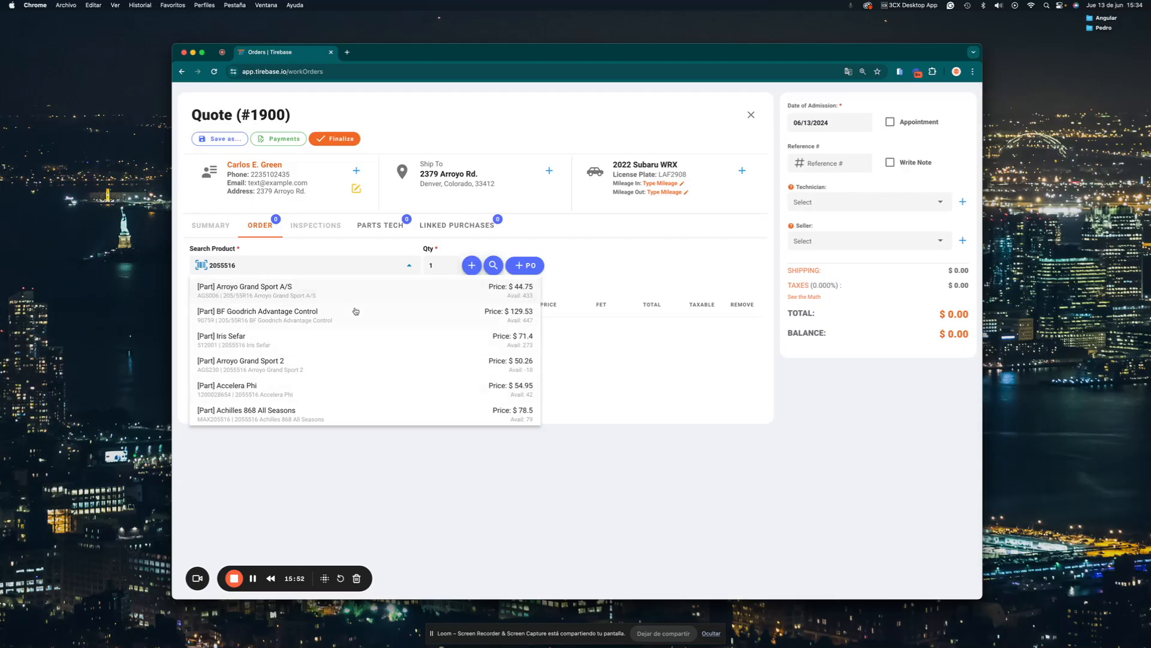
left_click(331, 317)
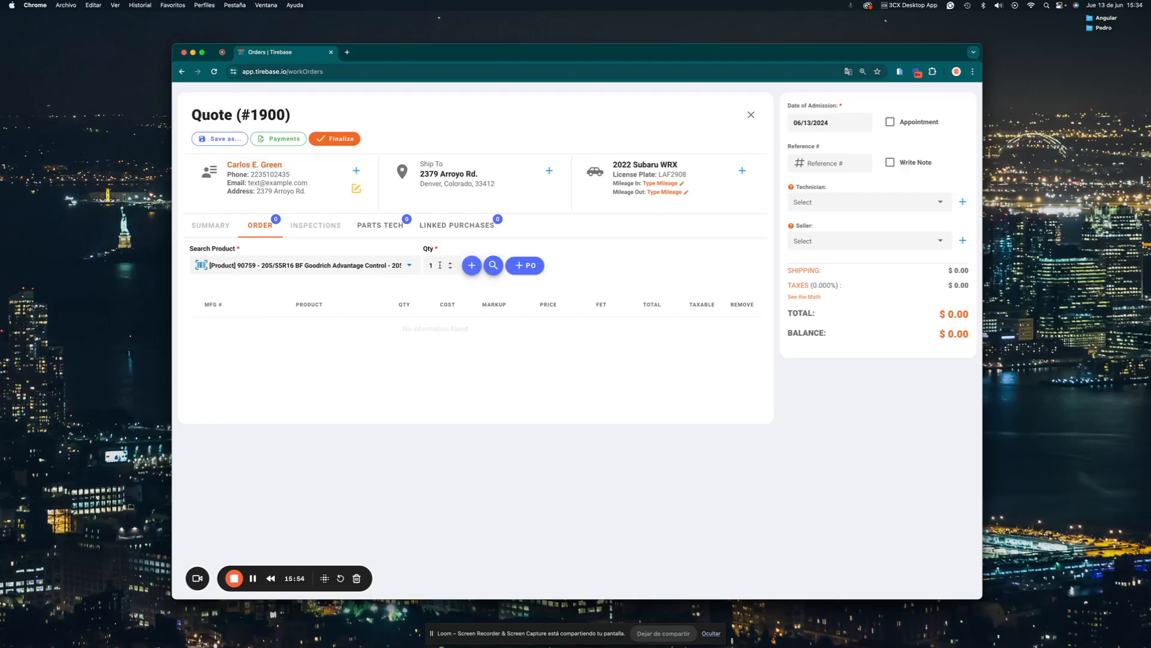
left_click_drag(440, 265, 409, 262)
type("2")
left_click(472, 266)
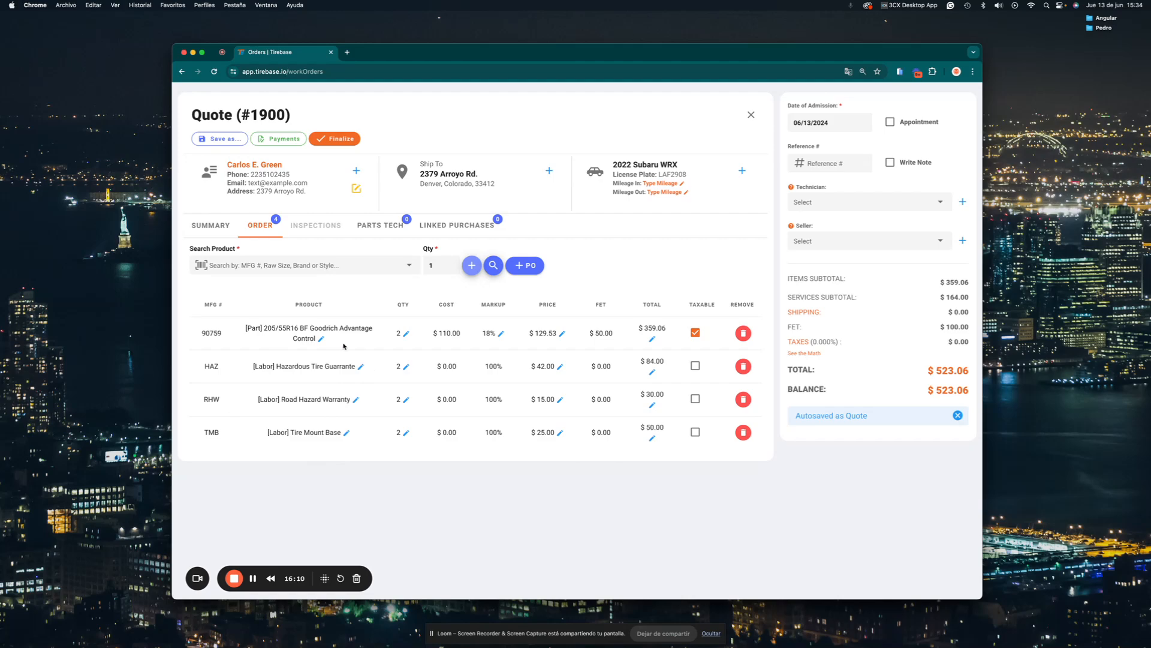
Remove the Hazardous Tire Guarrante and Road Hazard Warranty labor lines from the order.
left_click(743, 367)
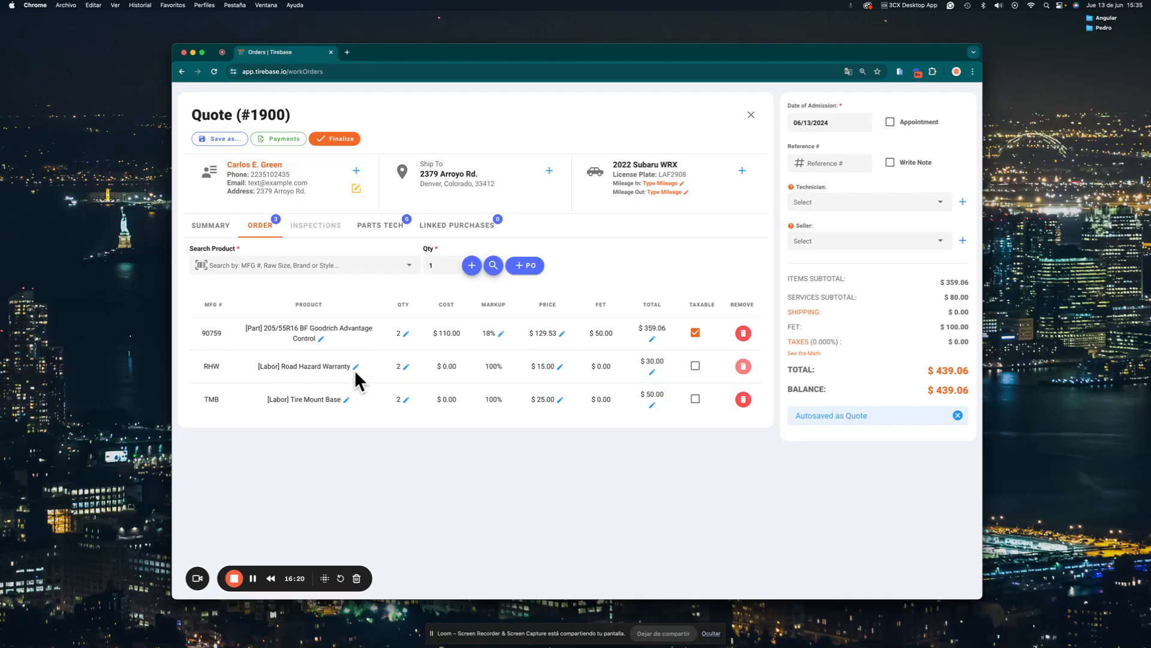
left_click(743, 366)
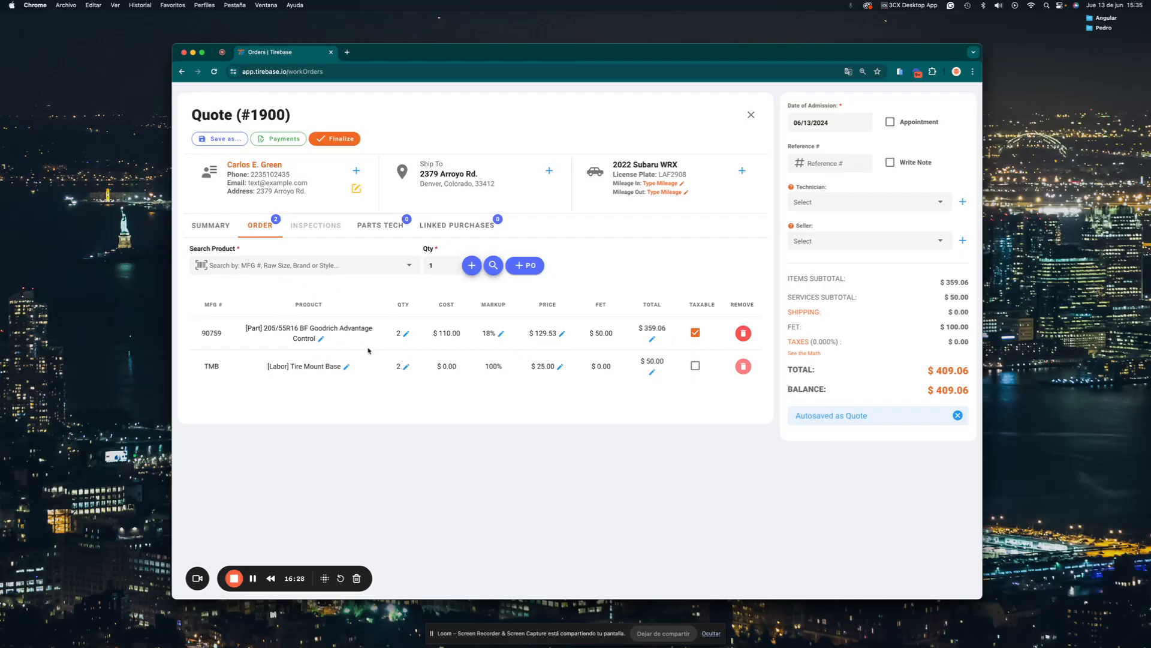
Search the Quick Product Lookup for size 2055516.
left_click(493, 267)
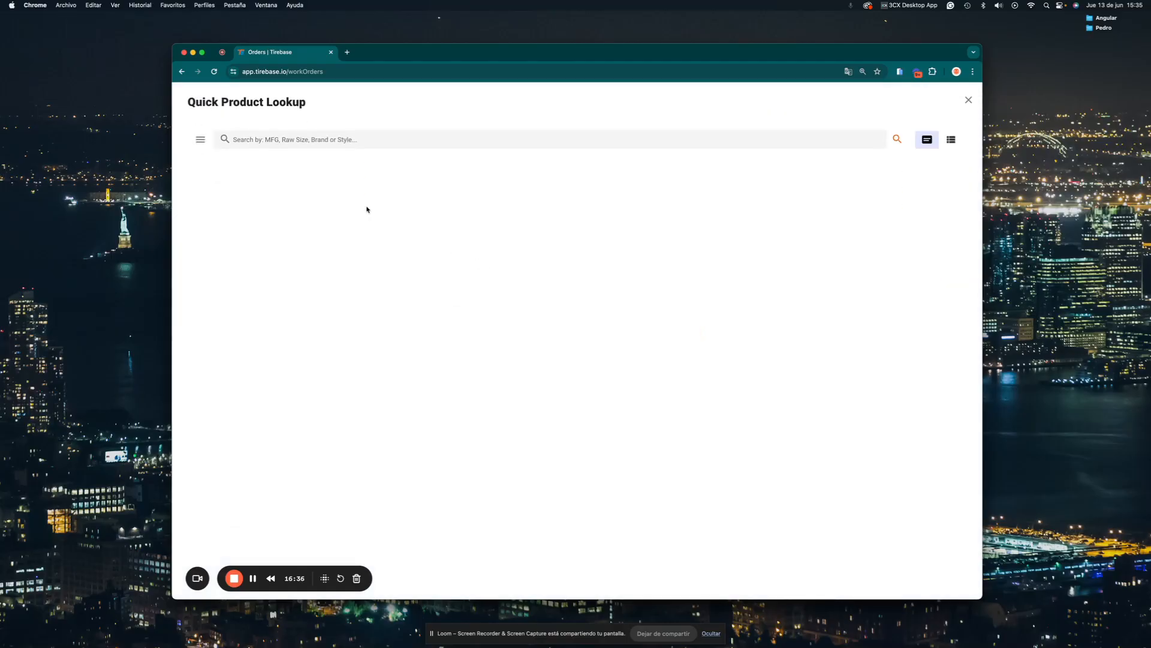
left_click(316, 142)
type("2055516")
key("Return")
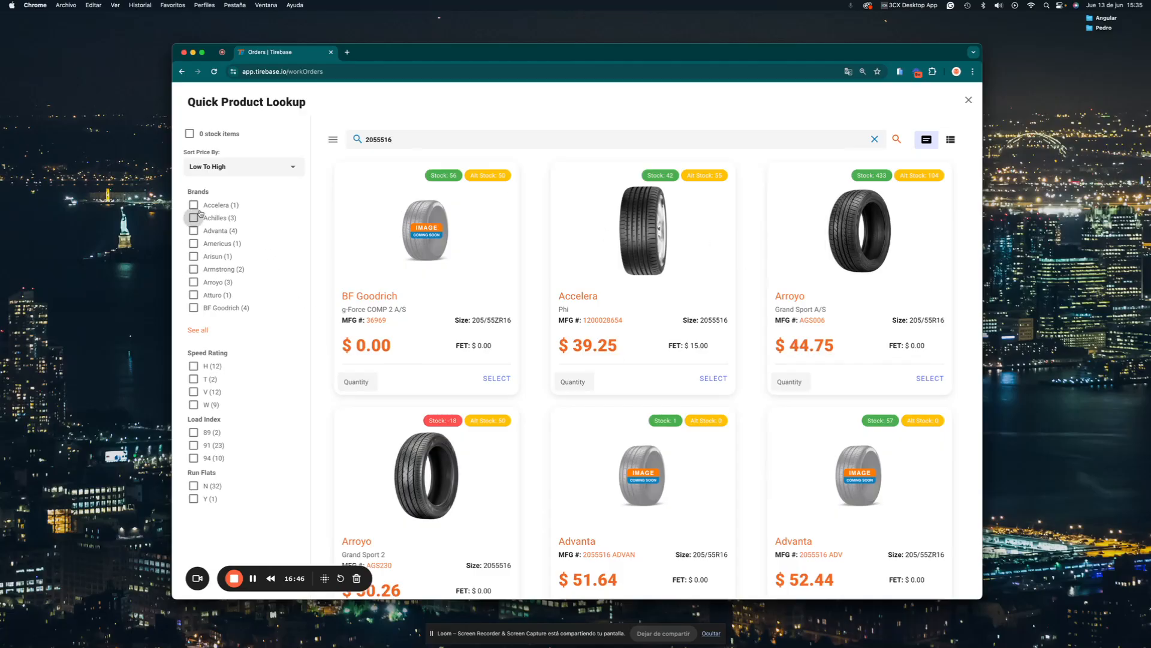
Filter the product lookup results to the Bridgestone brand using the full brand list.
scroll(207, 306, "down", 1)
left_click(201, 326)
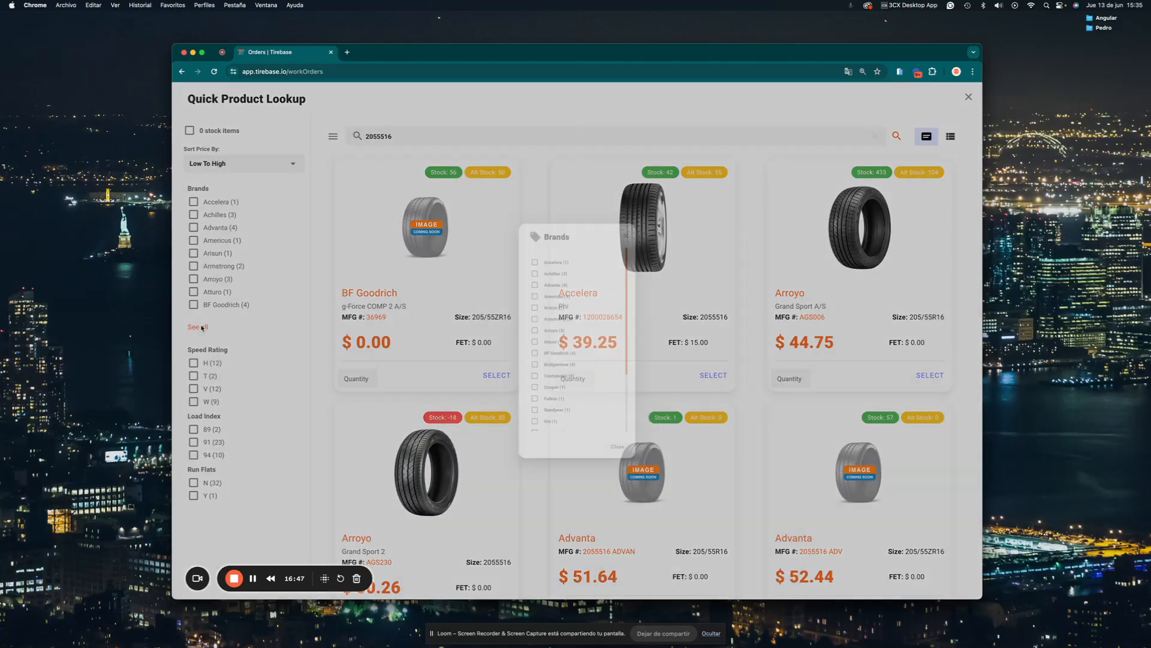
scroll(552, 372, "down", 3)
scroll(556, 382, "up", 3)
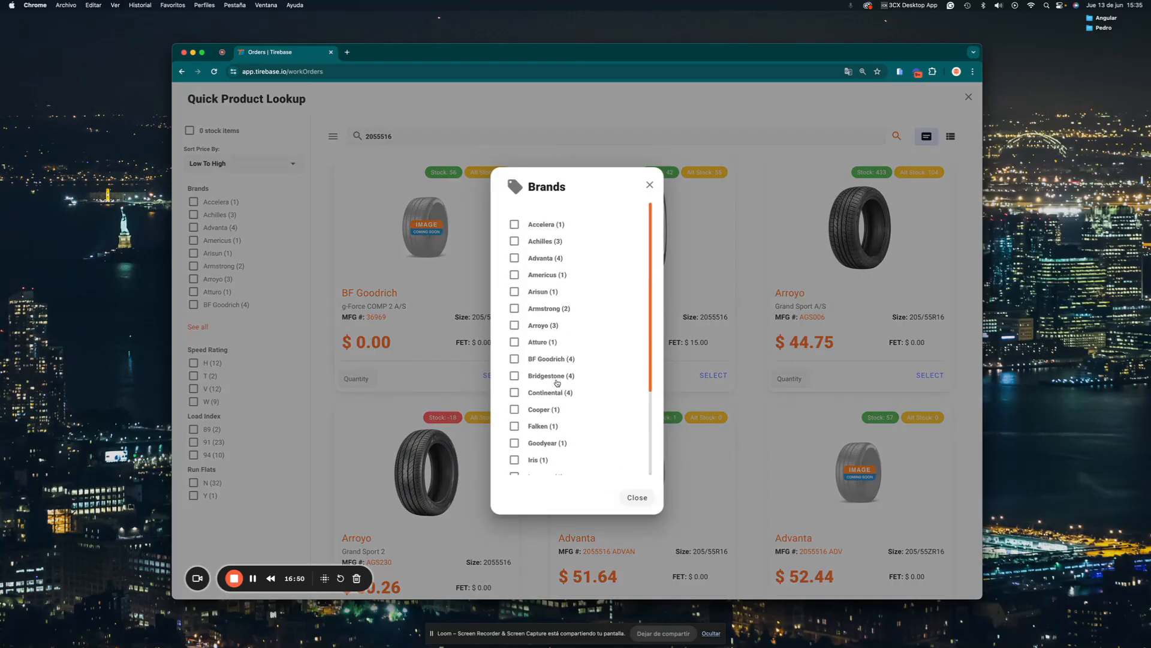
scroll(552, 378, "down", 3)
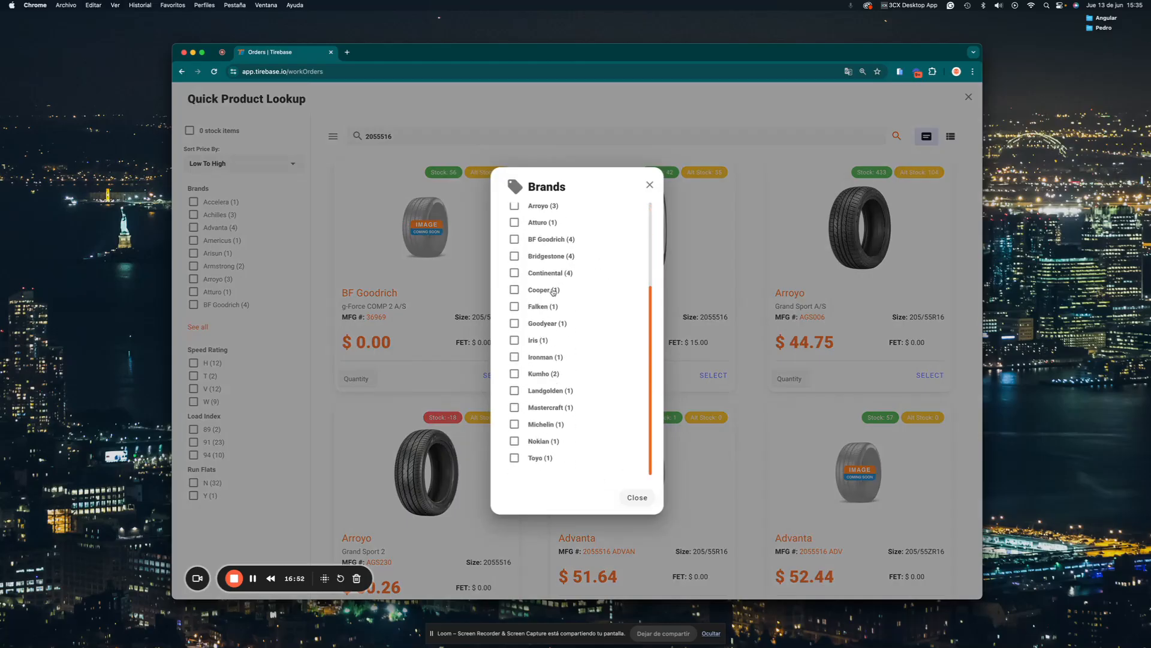
left_click(514, 256)
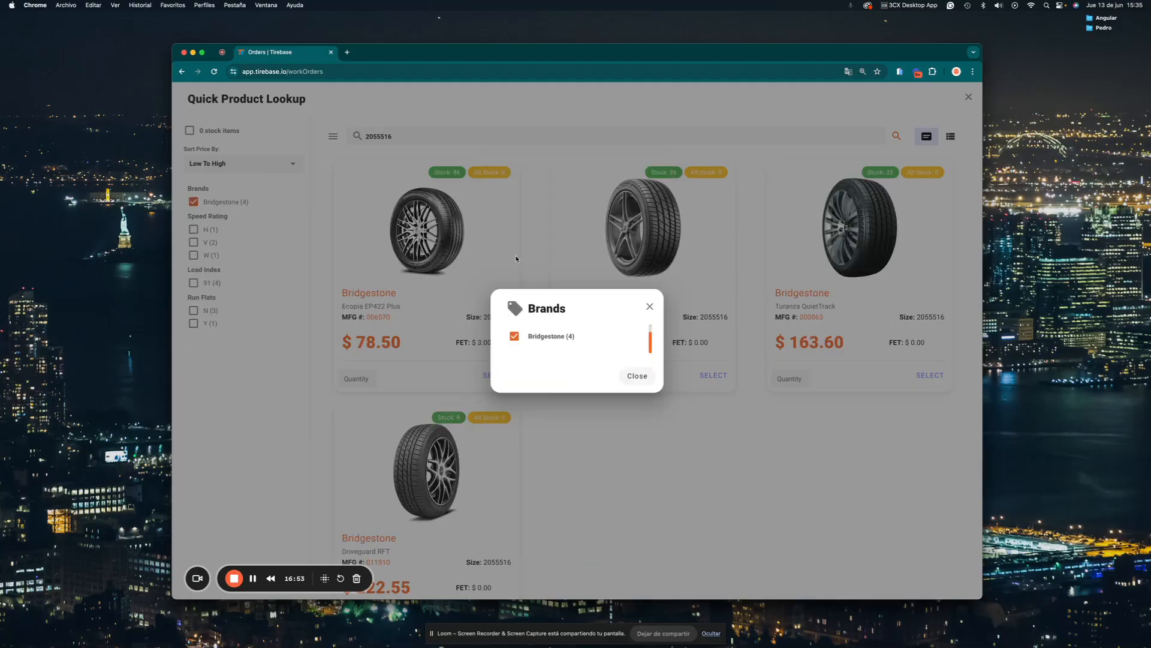
left_click(627, 378)
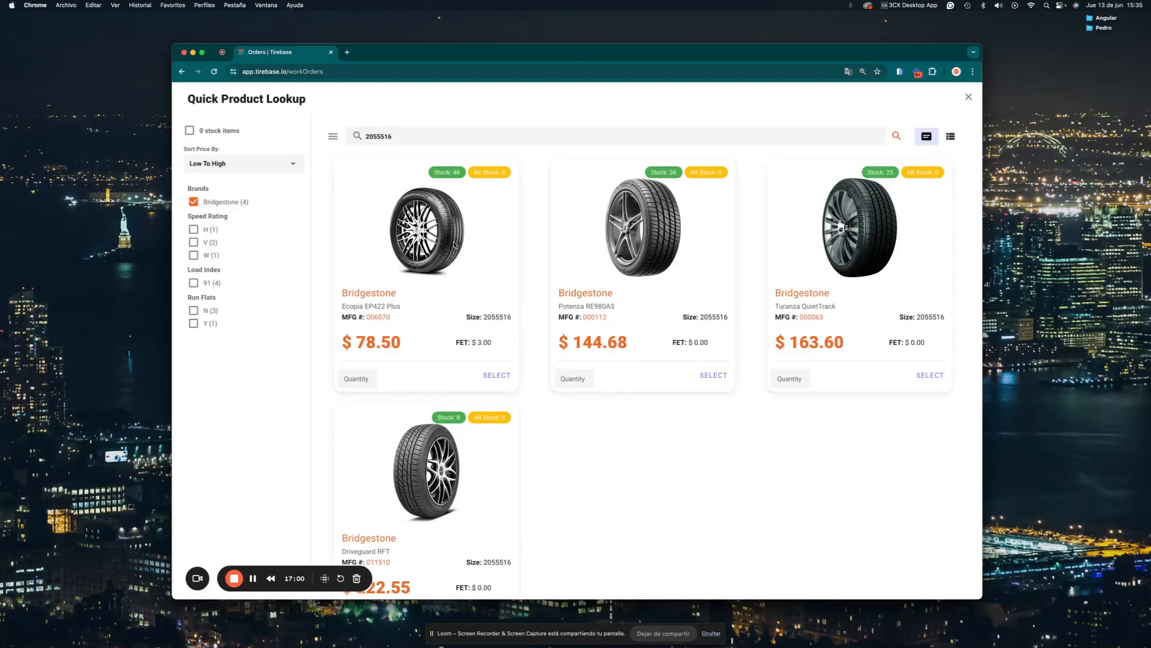
Add 1 Bridgestone Ecopia EP422 Plus (006070) to the quote and remove the Hazardous Tire Guarrante labor line.
mouse_move(390, 346)
left_click(363, 379)
left_click(494, 376)
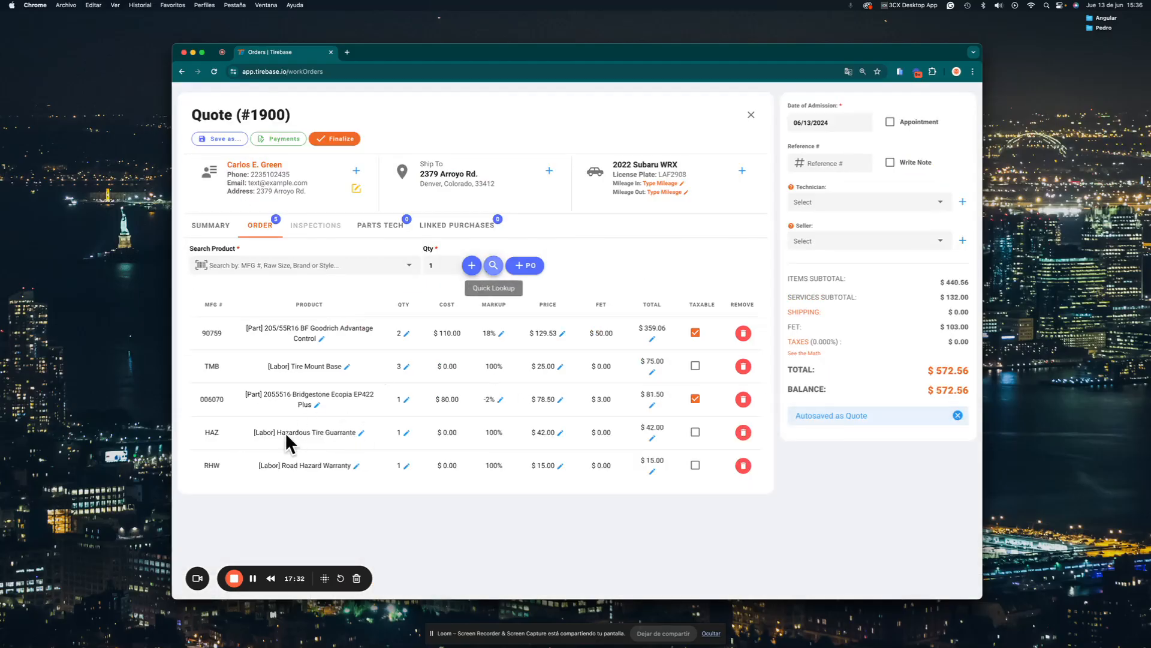
left_click(742, 432)
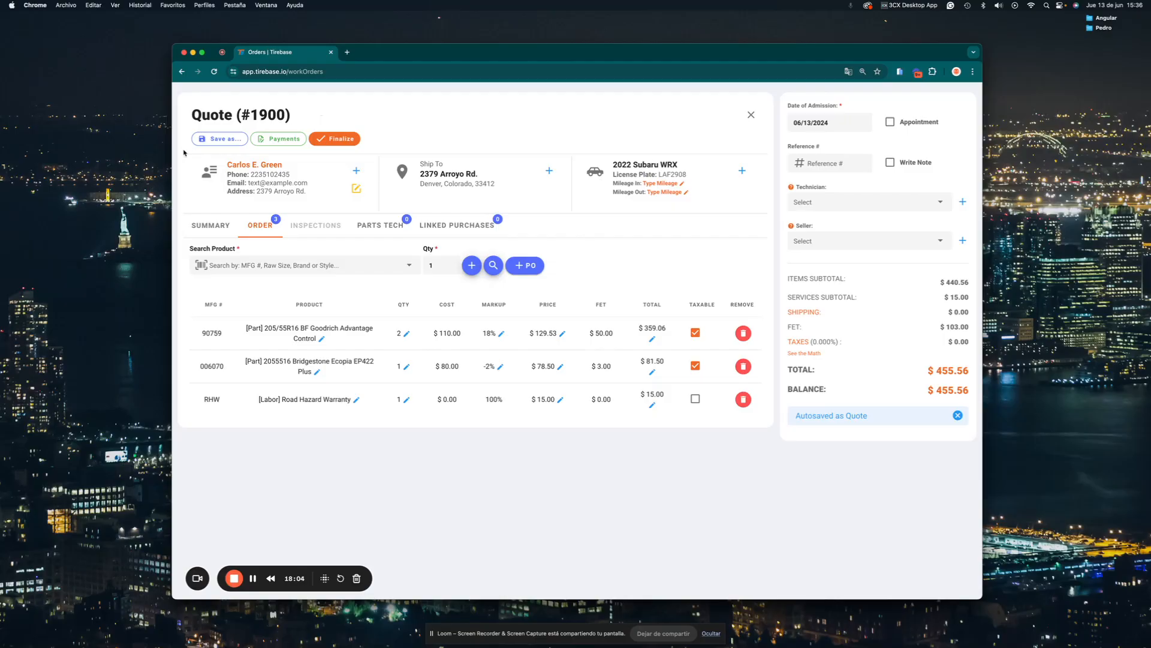
Convert the quote to a work order, then reopen it from the orders list and dismiss the customer notes.
left_click(226, 142)
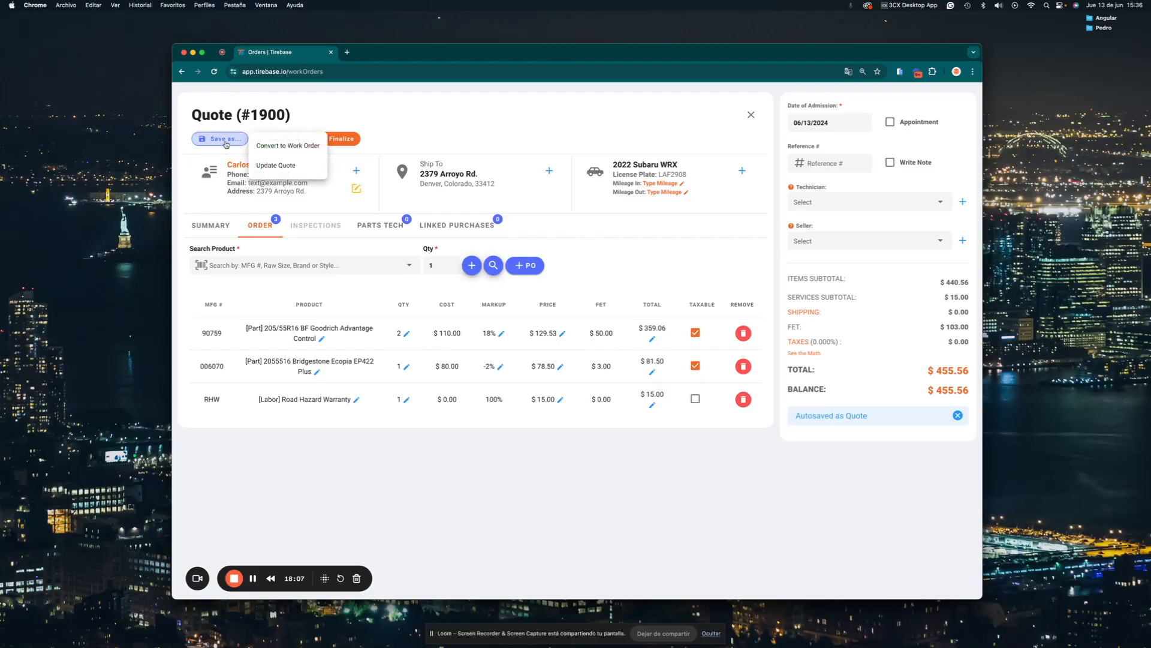
left_click(302, 147)
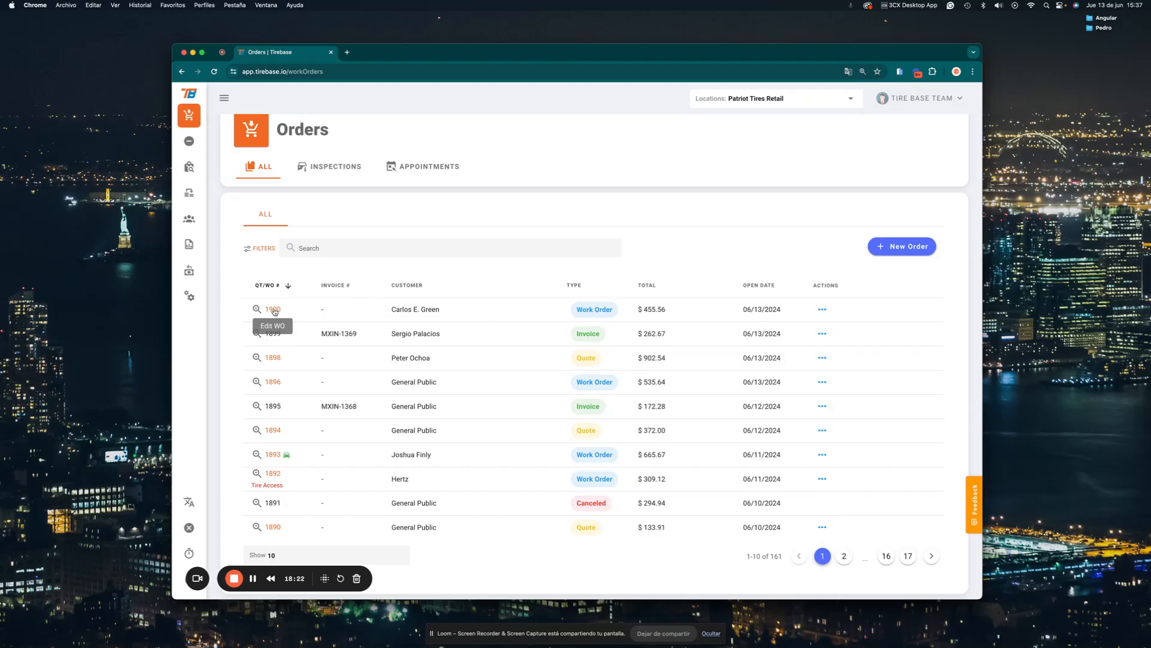
left_click(273, 310)
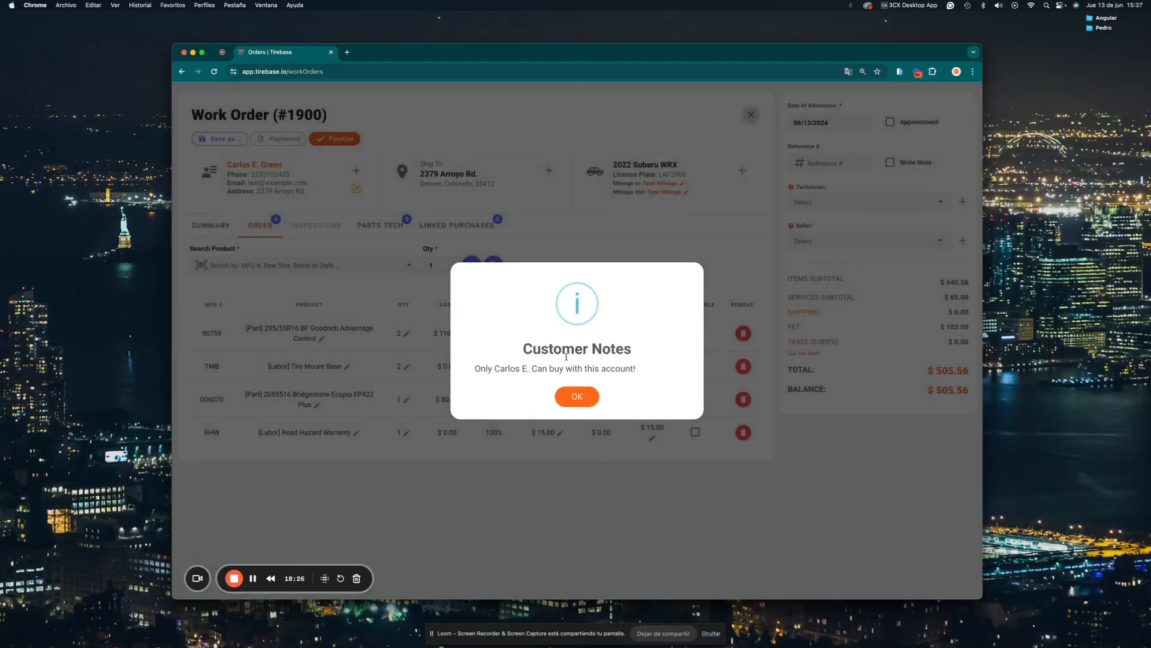
left_click(572, 396)
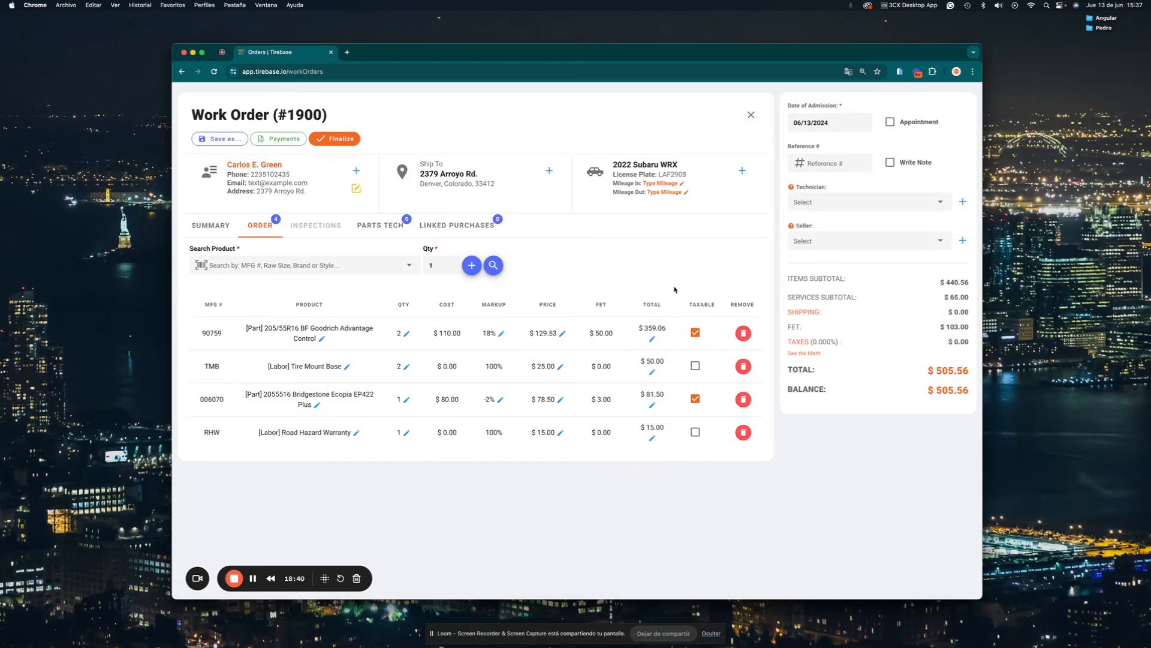
Enable an appointment on the work order and schedule it for 06/17/2024 at 10:30.
left_click(253, 577)
left_click(891, 123)
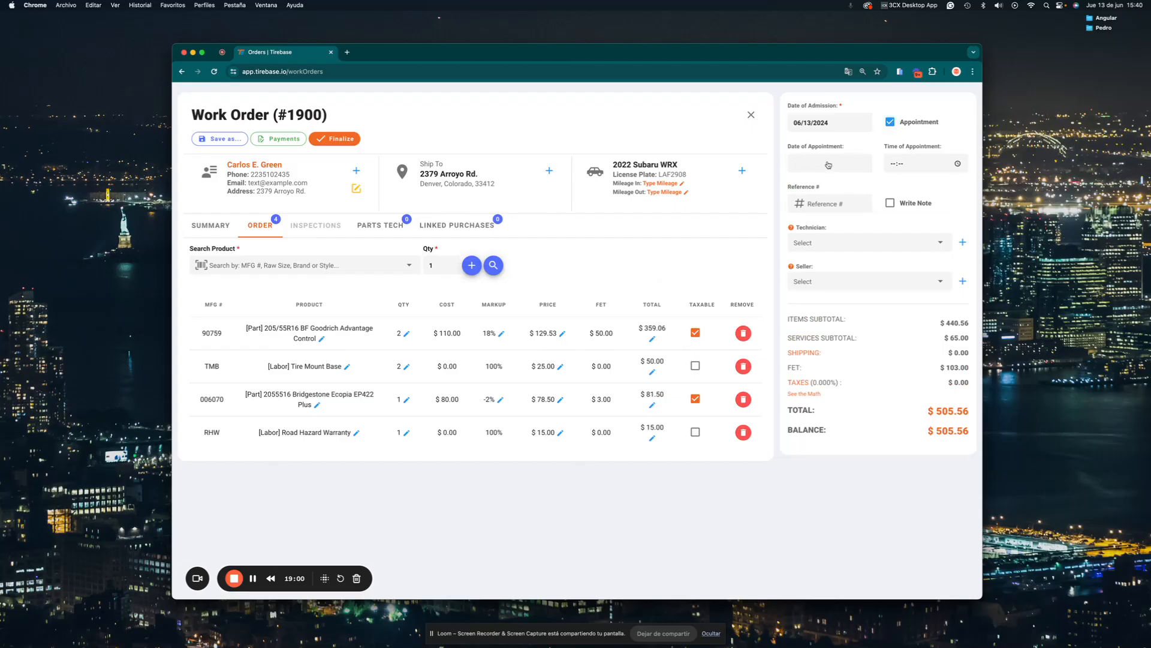
left_click(828, 165)
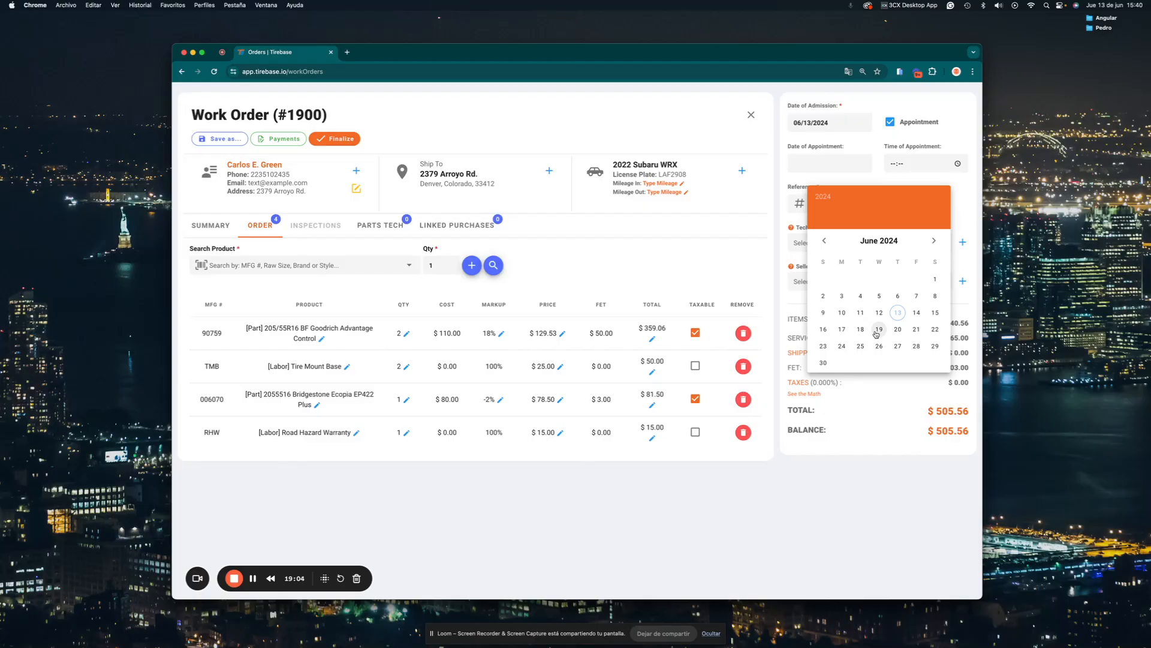
left_click(843, 330)
left_click(894, 163)
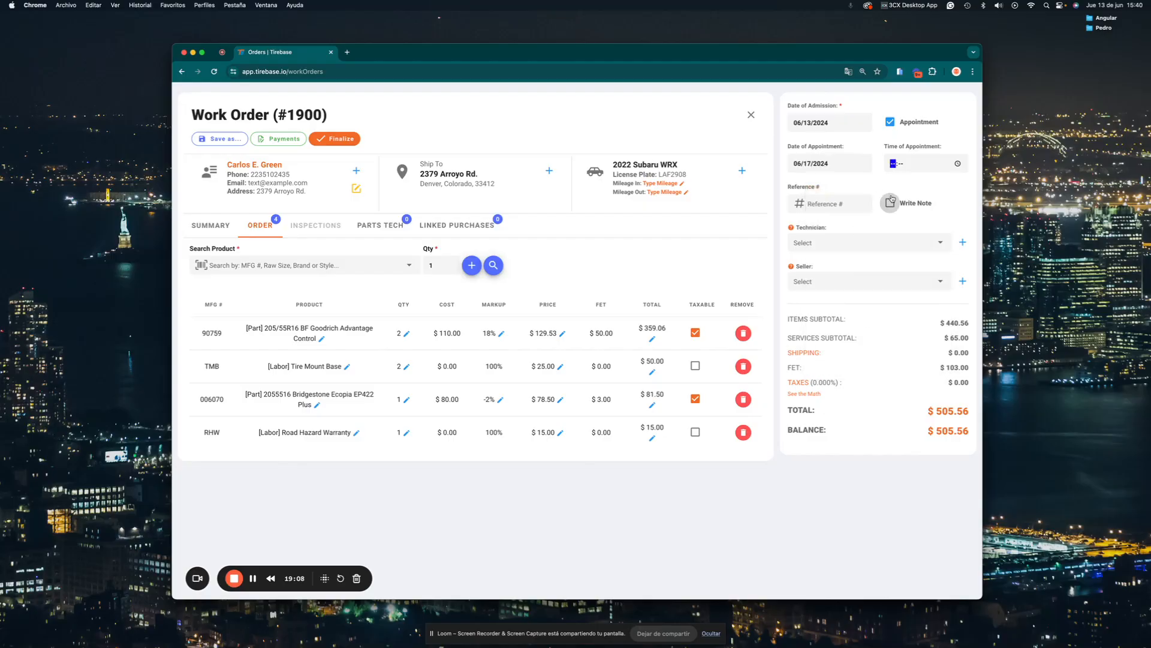
type("10:30")
left_click(958, 164)
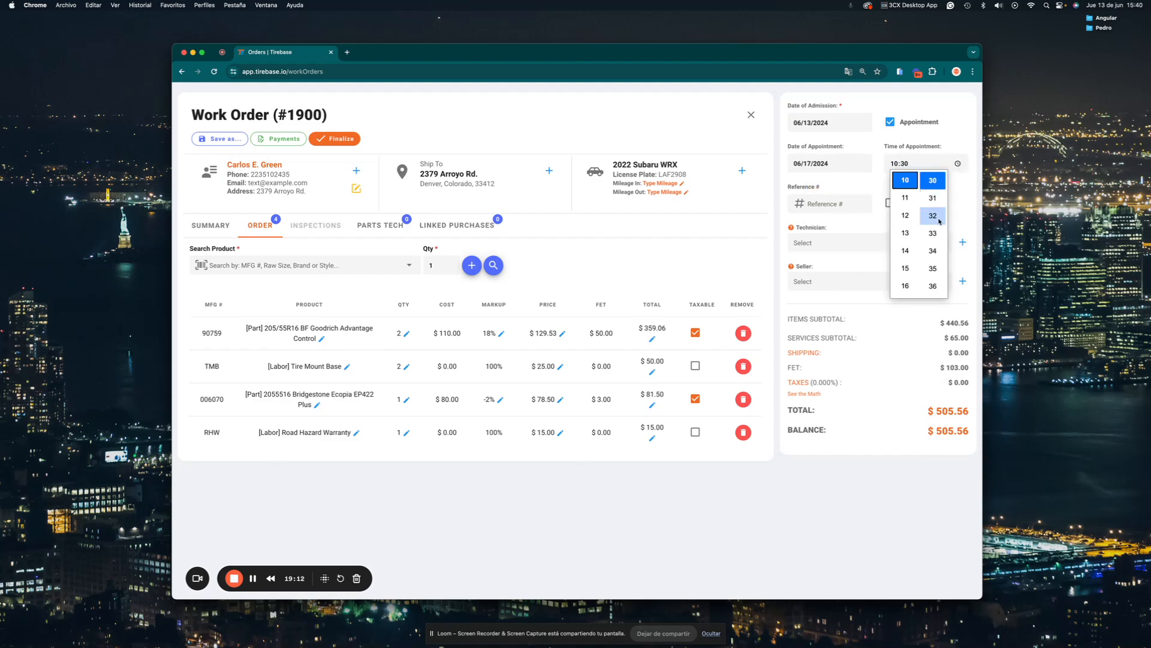
scroll(909, 220, "up", 5)
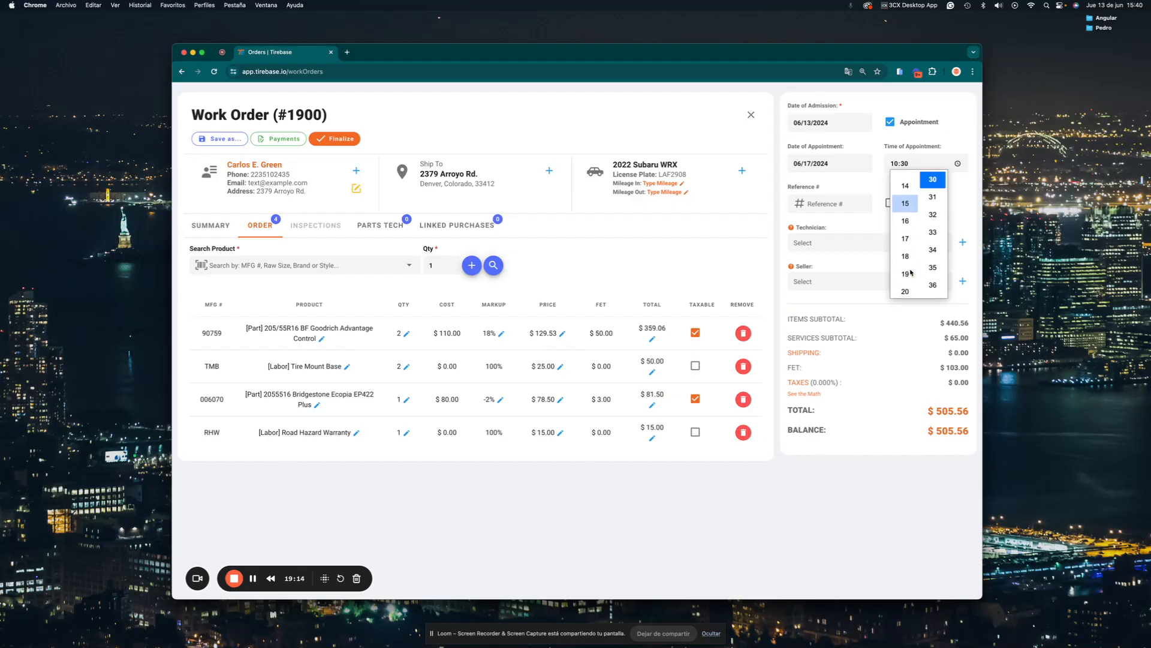
left_click(969, 193)
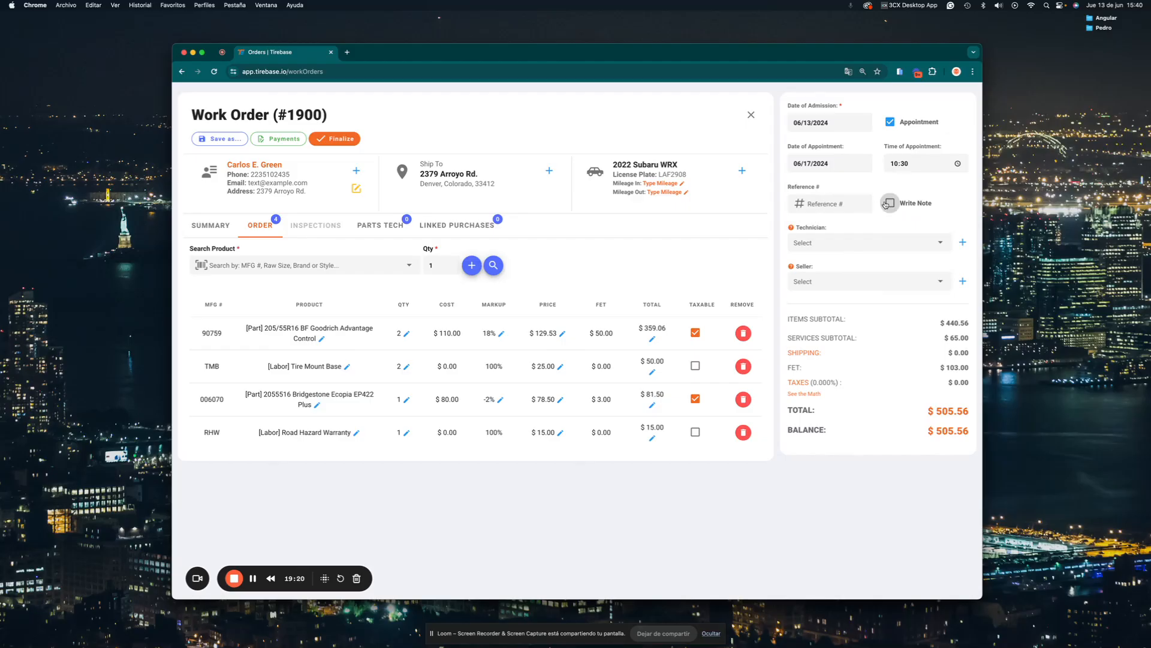
Enable a note on the work order reading "Make sure the breakes are correctly working".
left_click(889, 203)
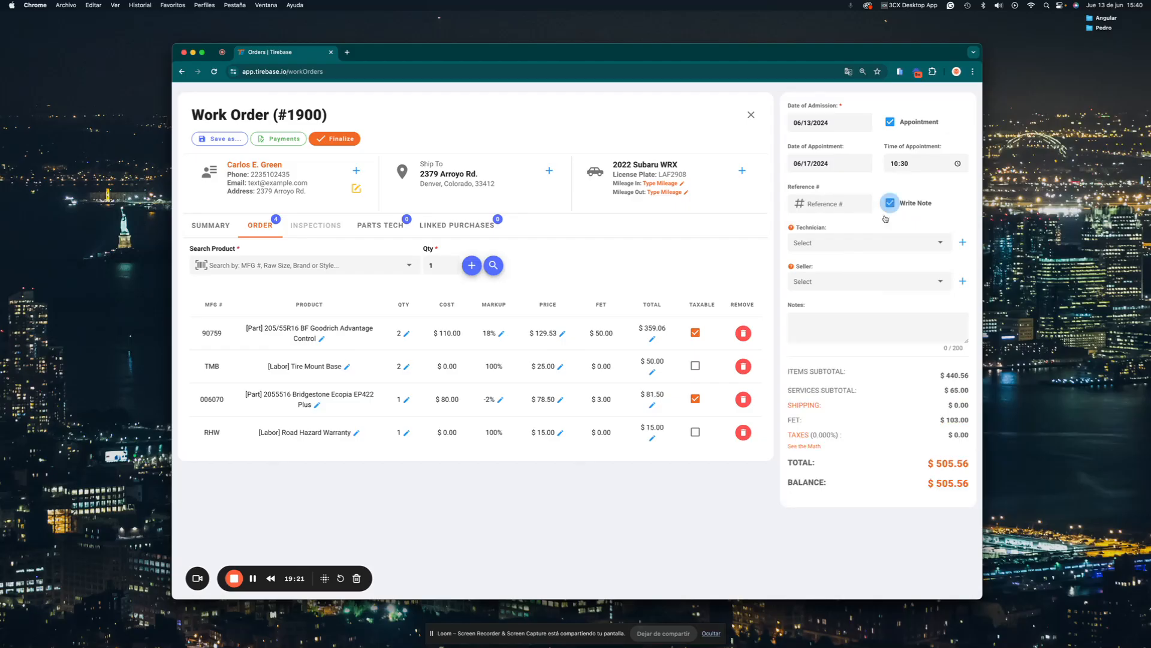
left_click(804, 324)
type("Make sure the breakes are correctly working")
Assign a technician and a seller to the work order, and view the Add Employee form without saving anything.
left_click(824, 243)
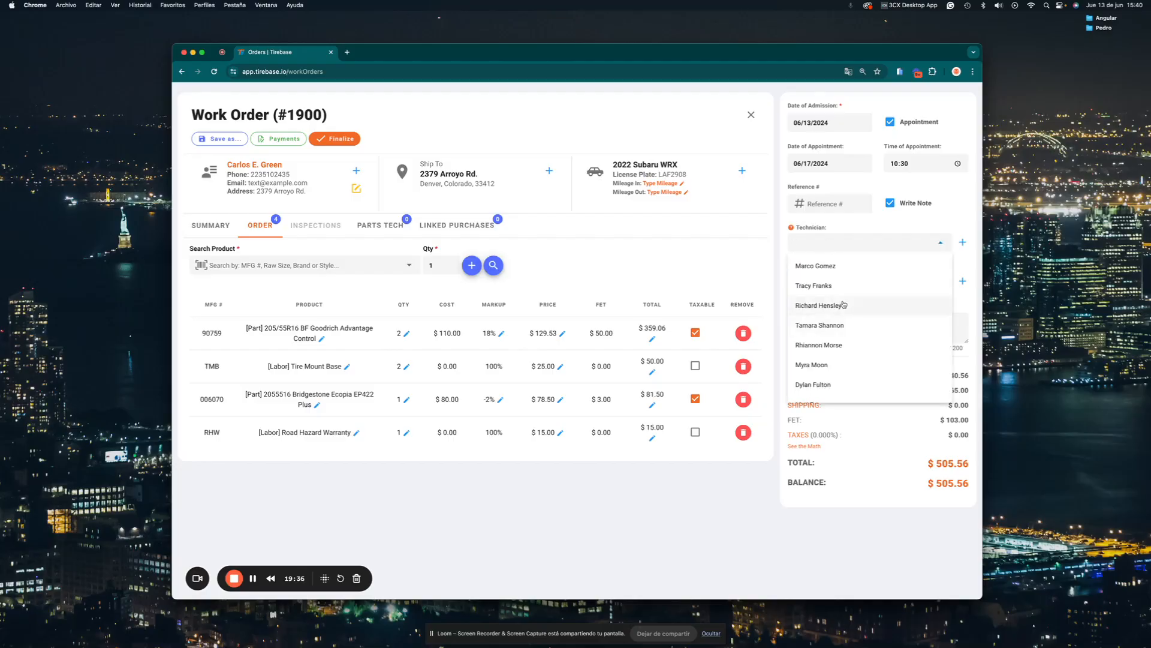
scroll(846, 354, "down", 2)
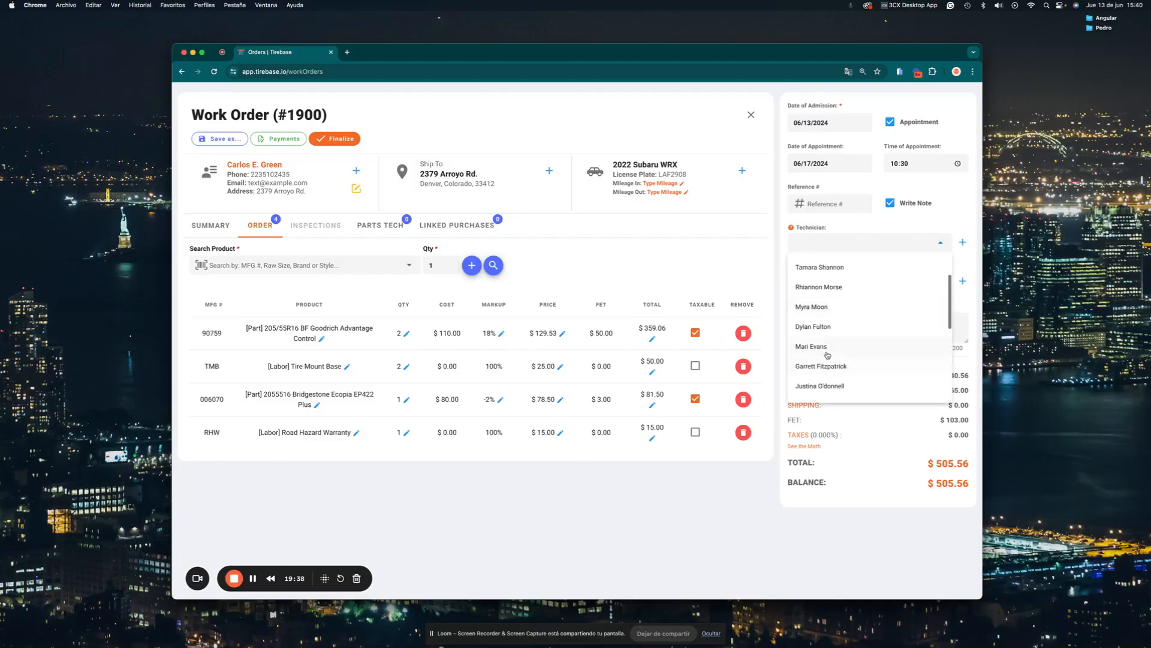
left_click(825, 327)
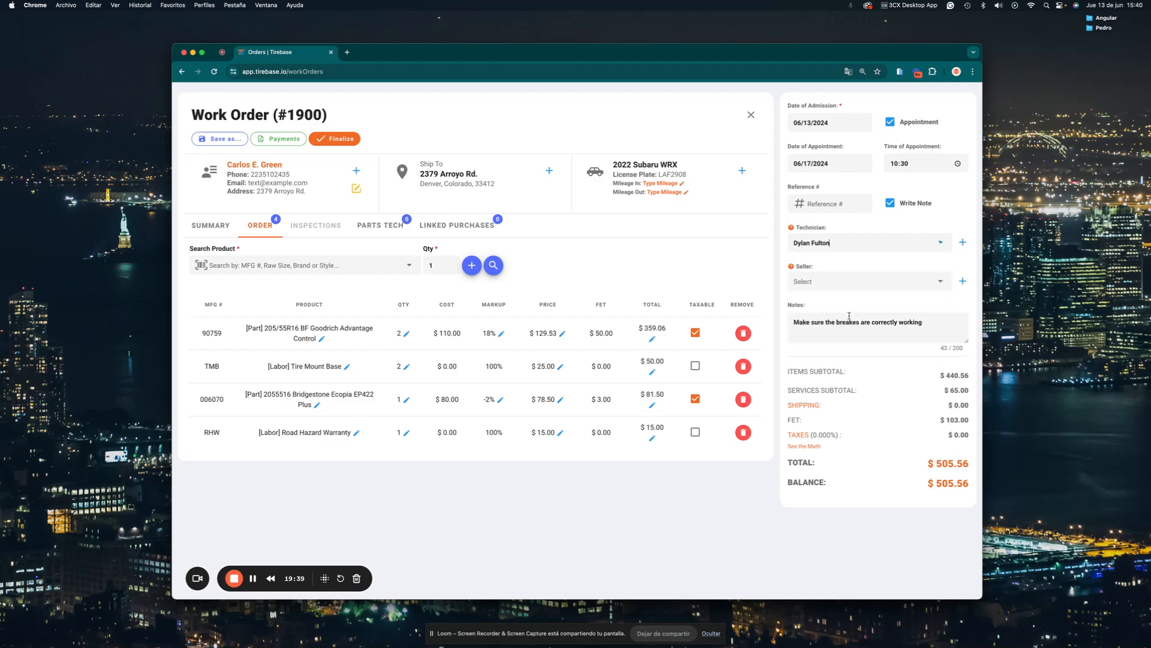
left_click(846, 283)
scroll(860, 381, "down", 2)
left_click(844, 363)
left_click(962, 243)
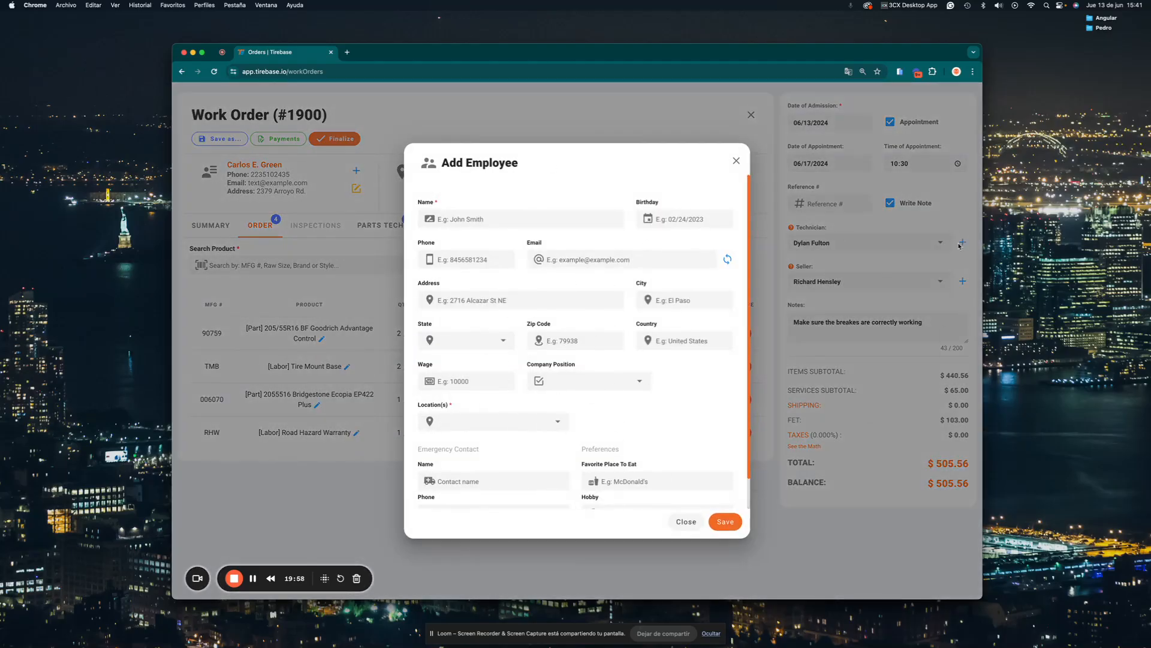
left_click(737, 160)
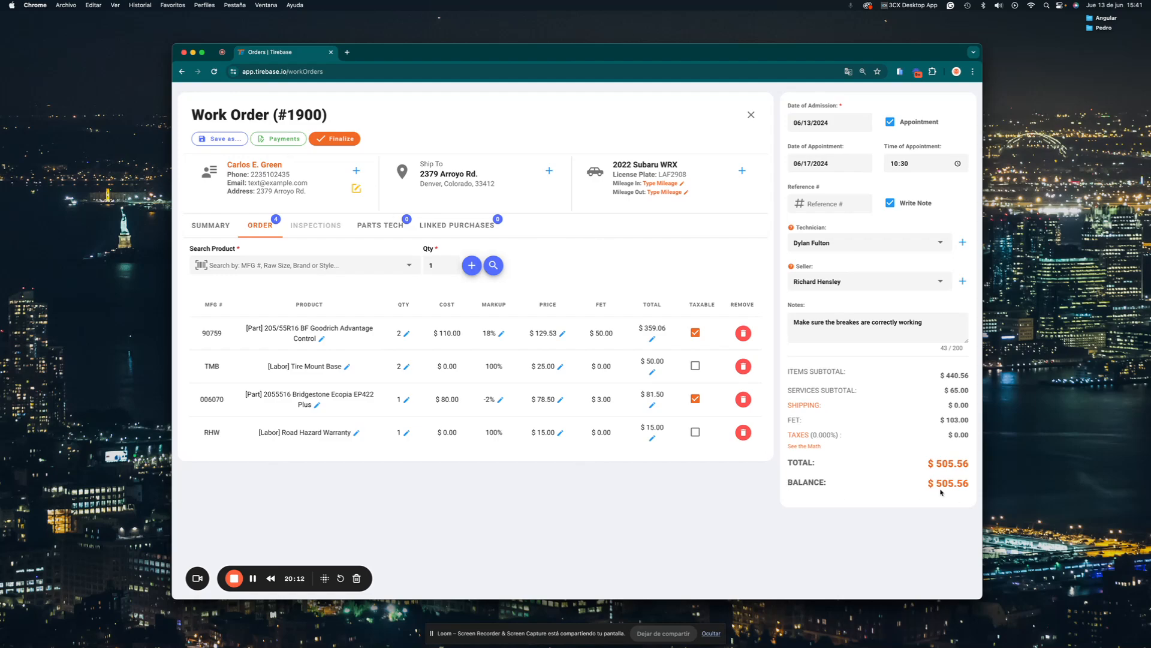
Add a 200 cash payment to the work order, reviewing the available payment methods, and save it.
left_click(283, 141)
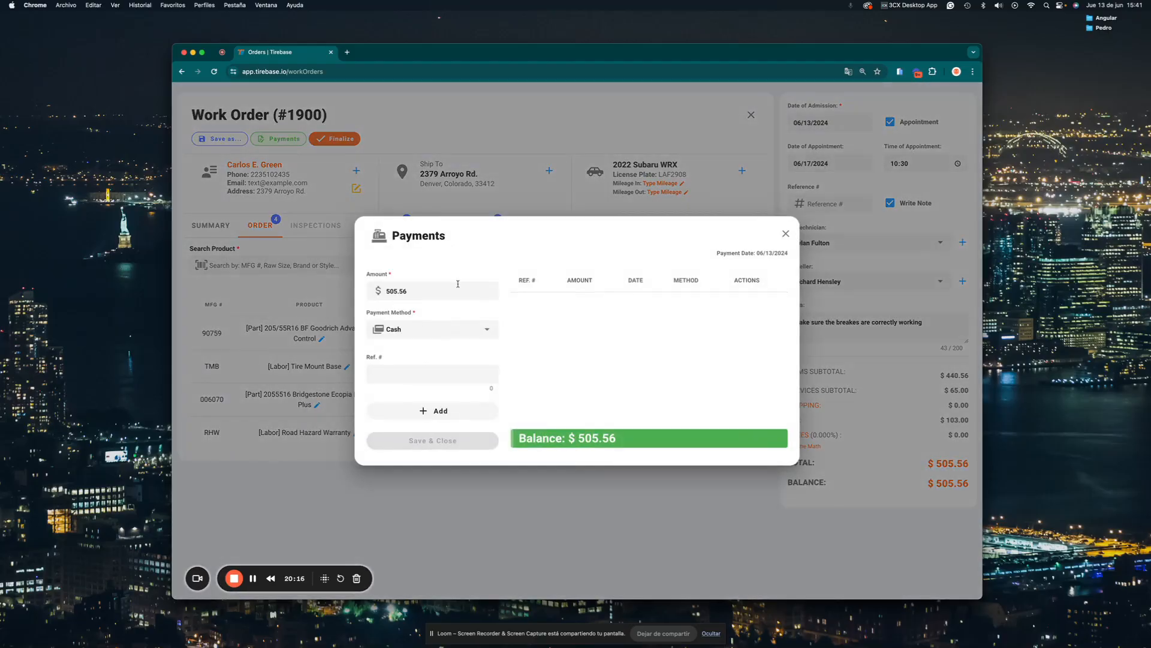
left_click_drag(432, 291, 358, 287)
type("200")
left_click(487, 329)
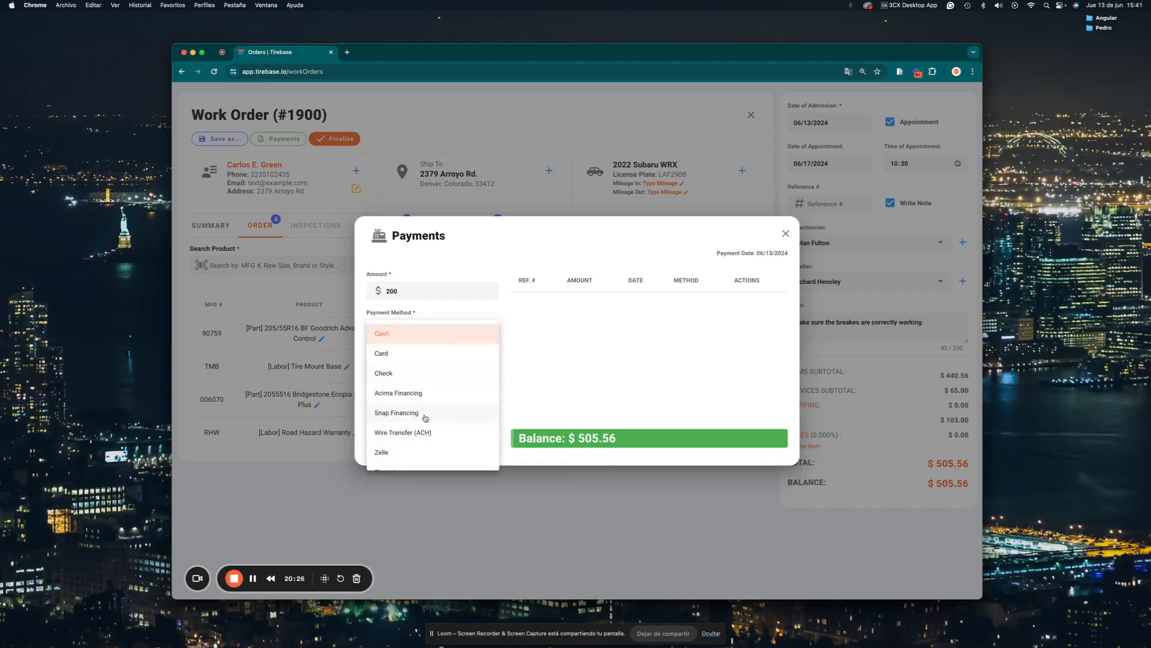
scroll(425, 417, "down", 2)
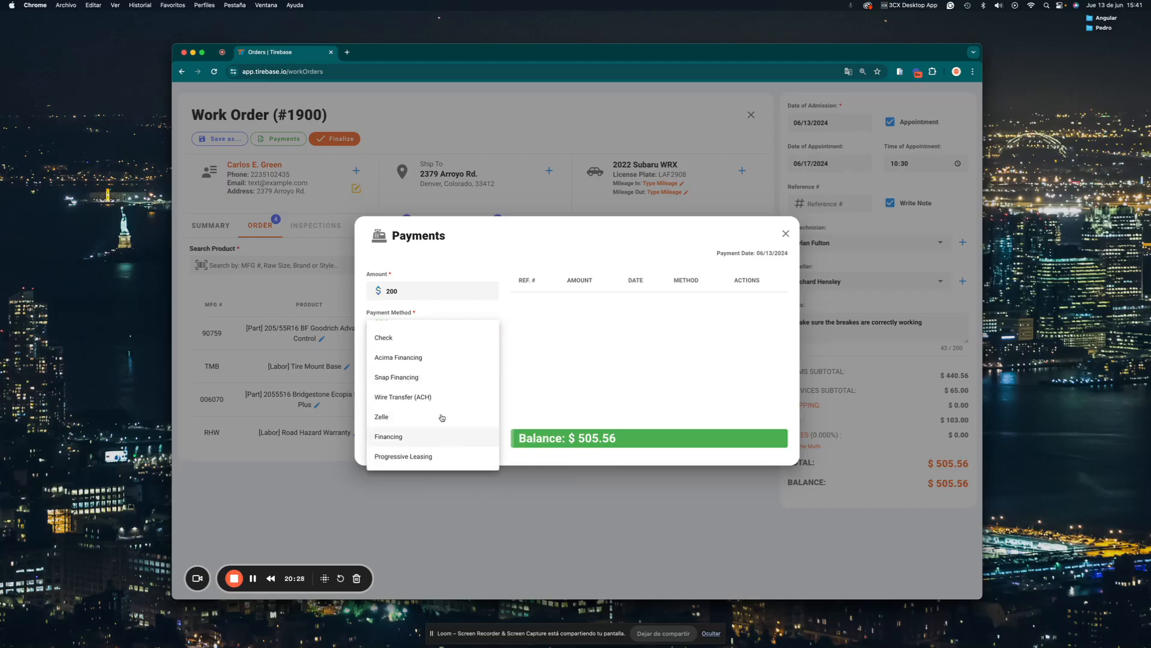
left_click(432, 332)
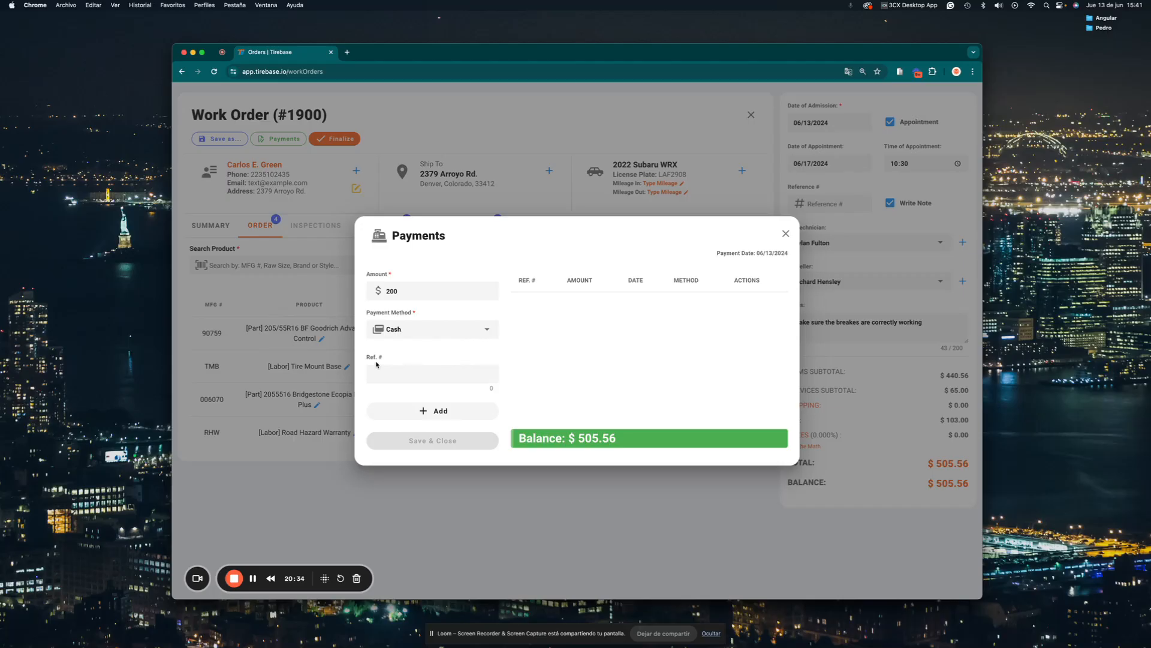
left_click(424, 333)
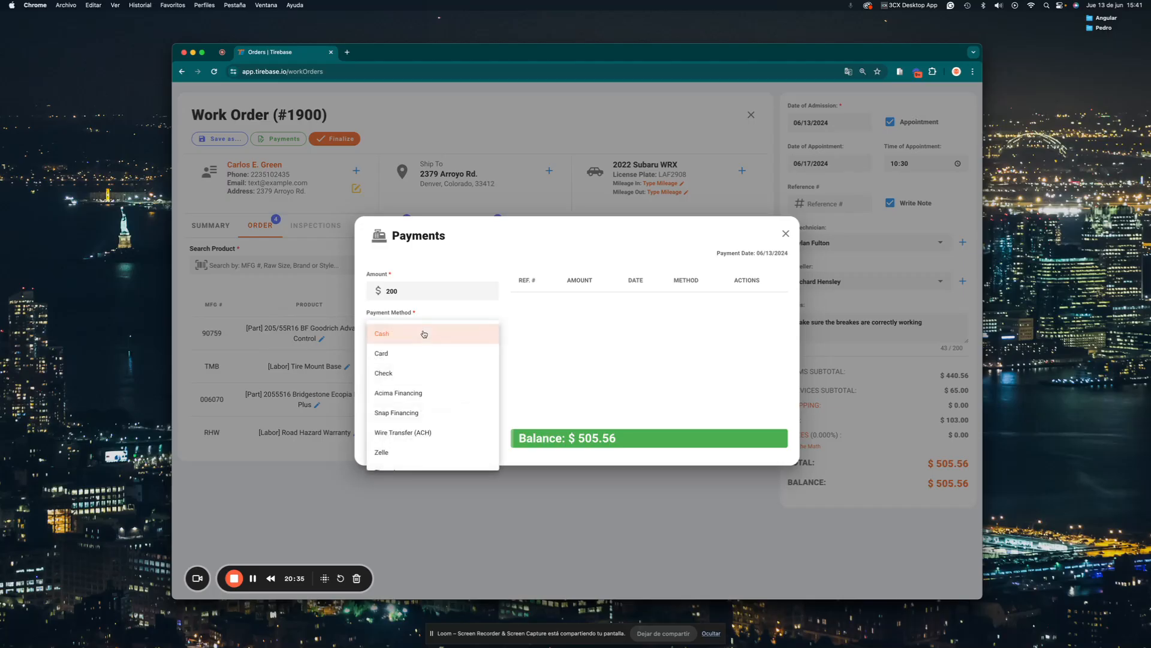
left_click(563, 360)
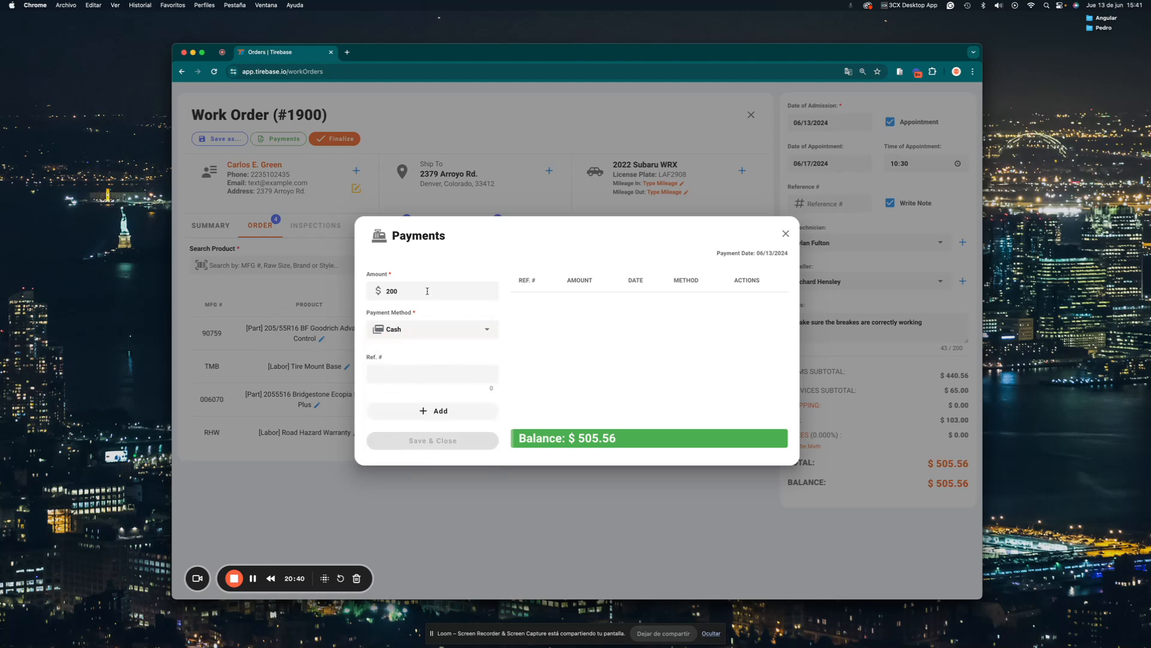
left_click(437, 413)
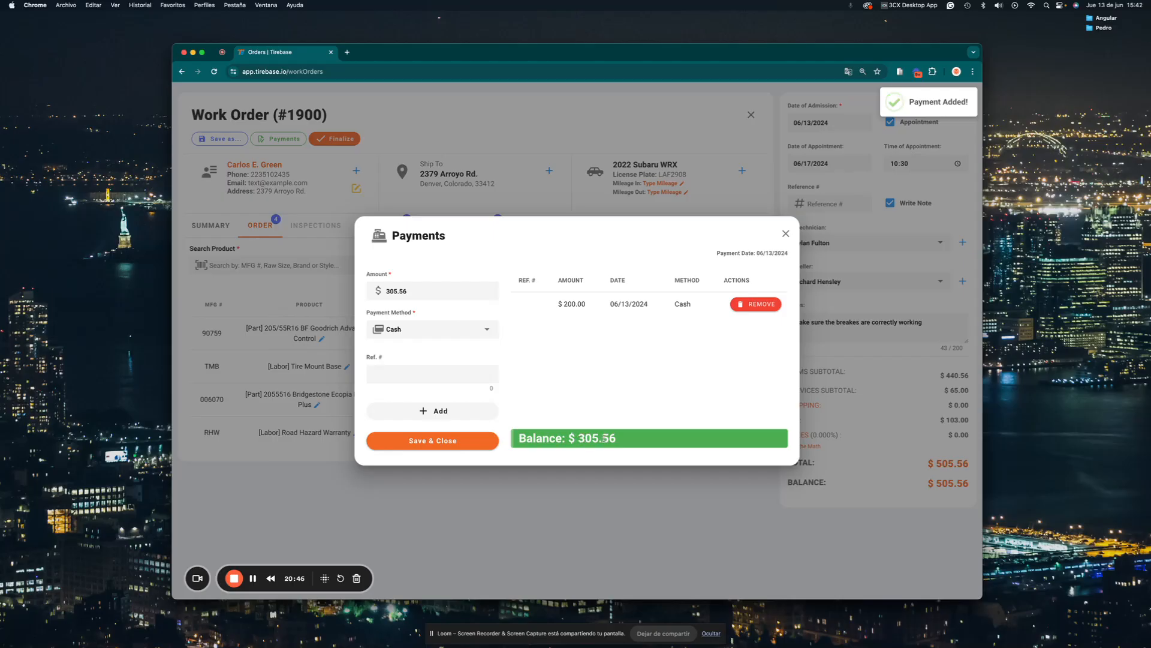
left_click(469, 440)
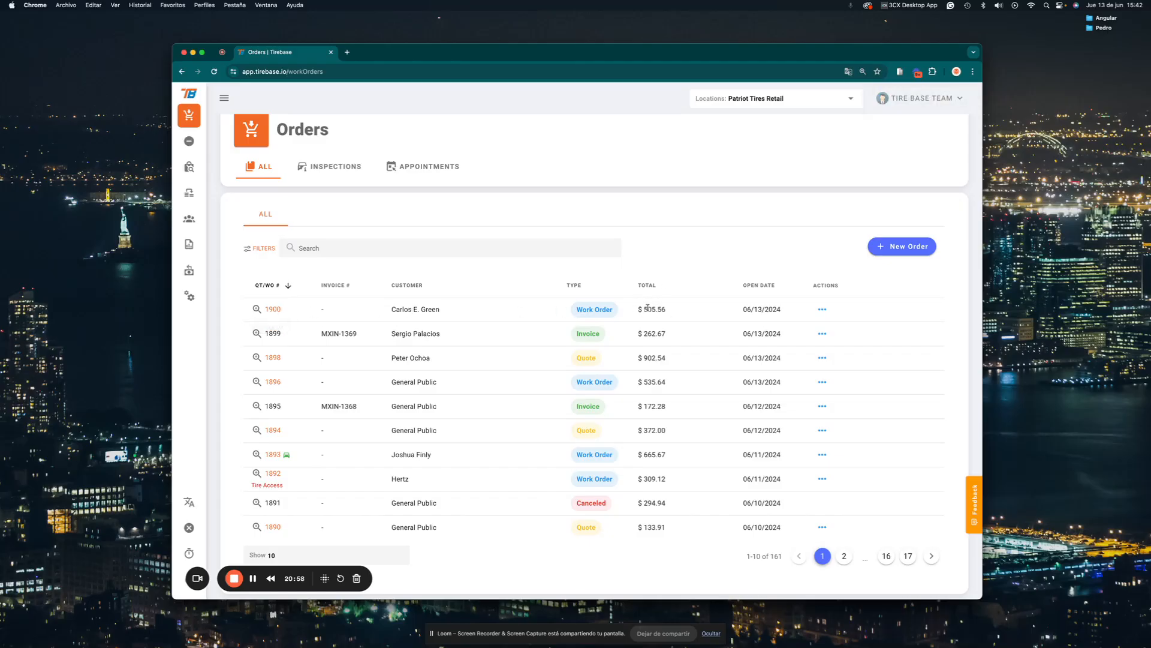
Reopen the same work order to review its remaining balance, close it and show the appointments calendar.
left_click(270, 311)
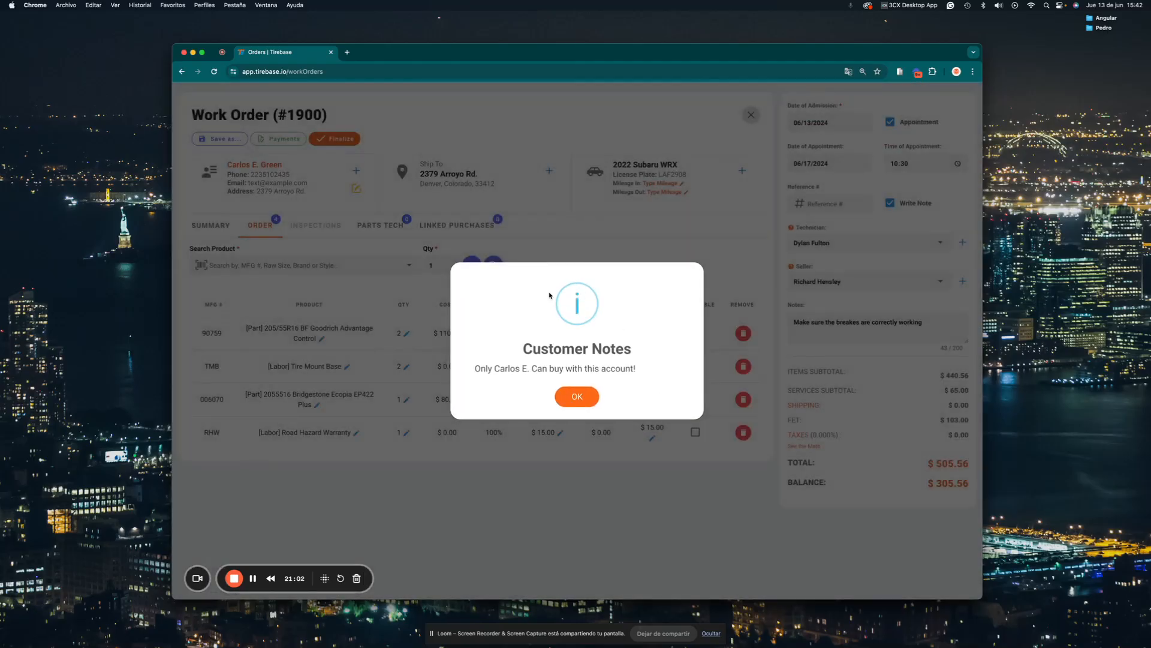
left_click(573, 390)
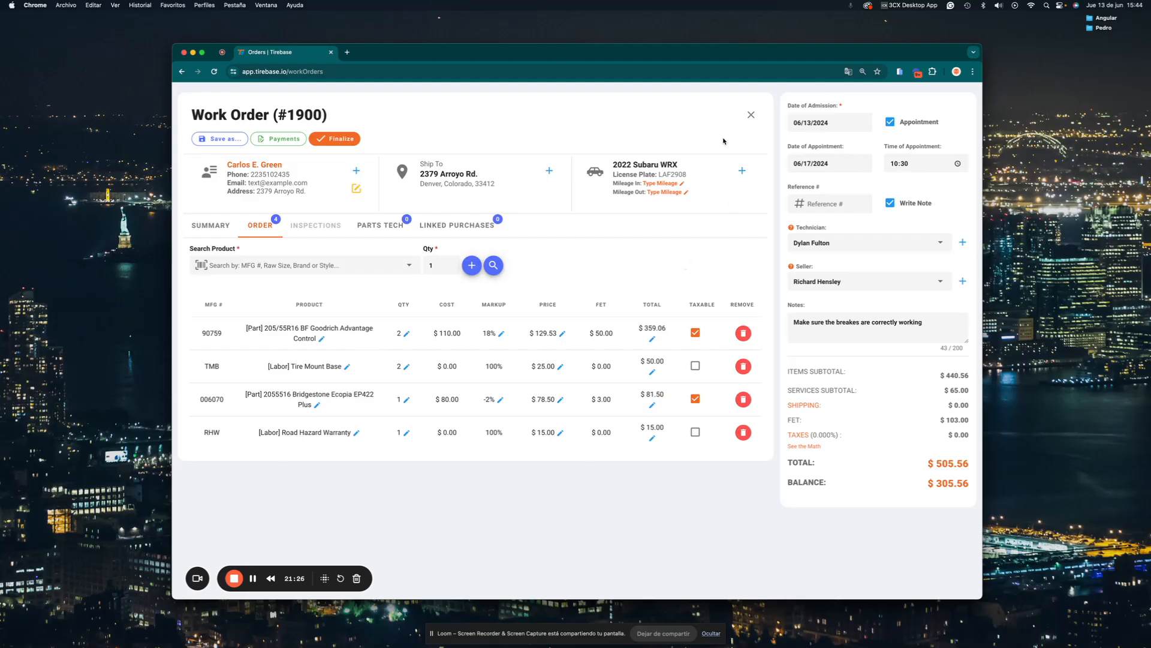
left_click(750, 115)
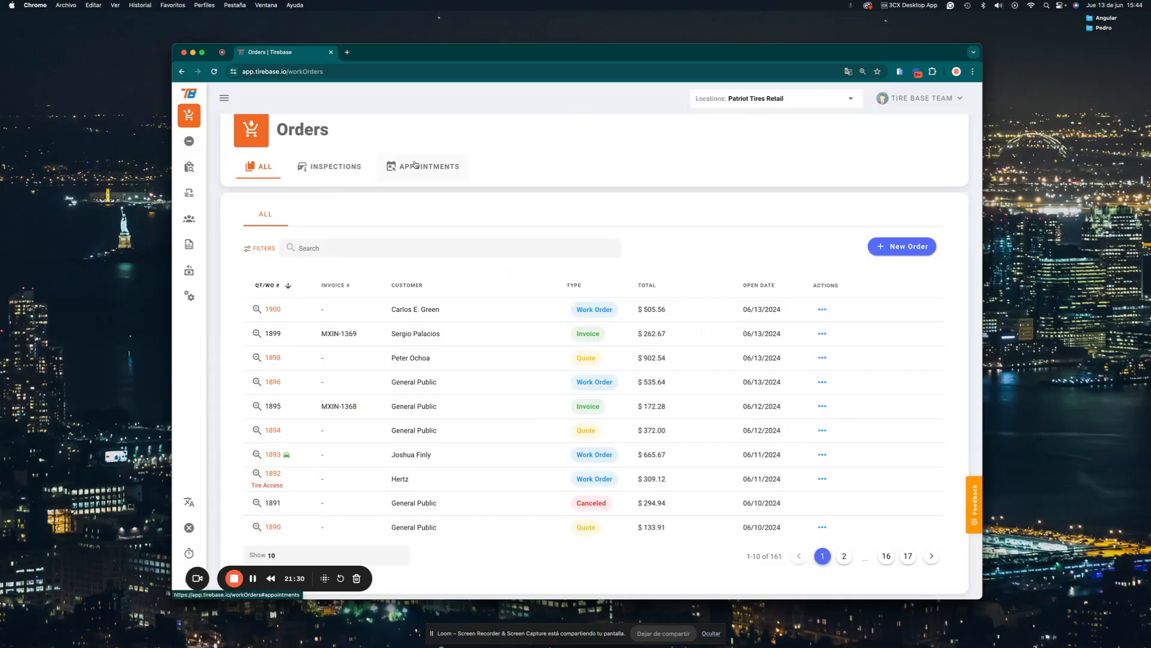
left_click(437, 172)
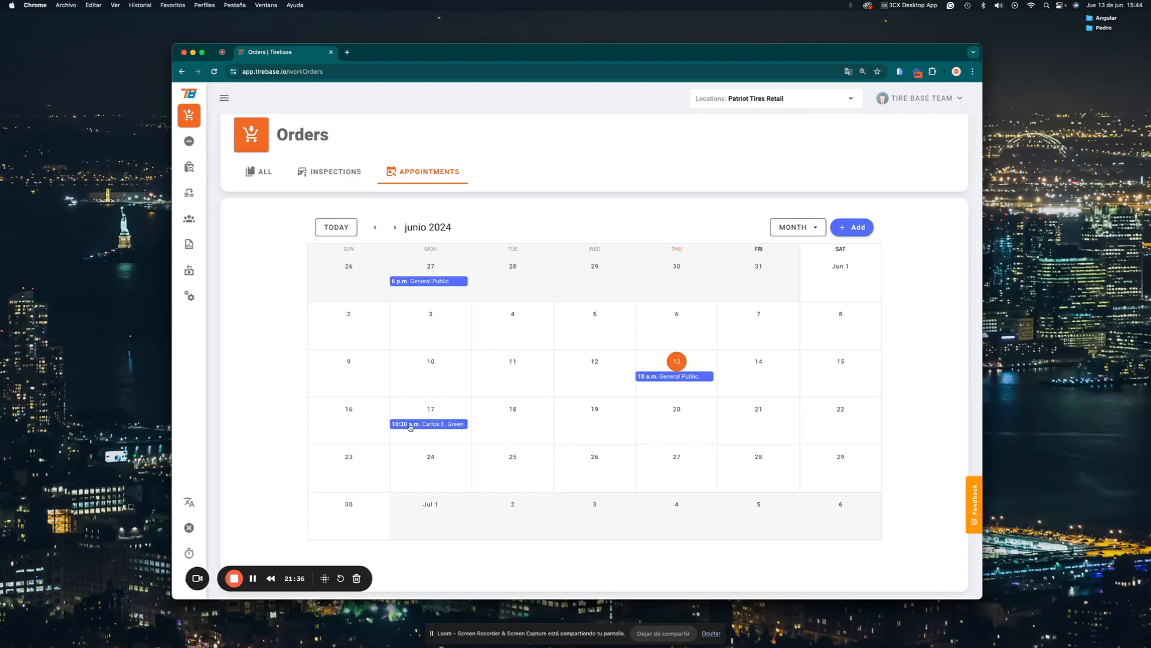
Review the quick work order details of the June 17 appointment, including its note and recorded payment, and close them.
left_click(436, 426)
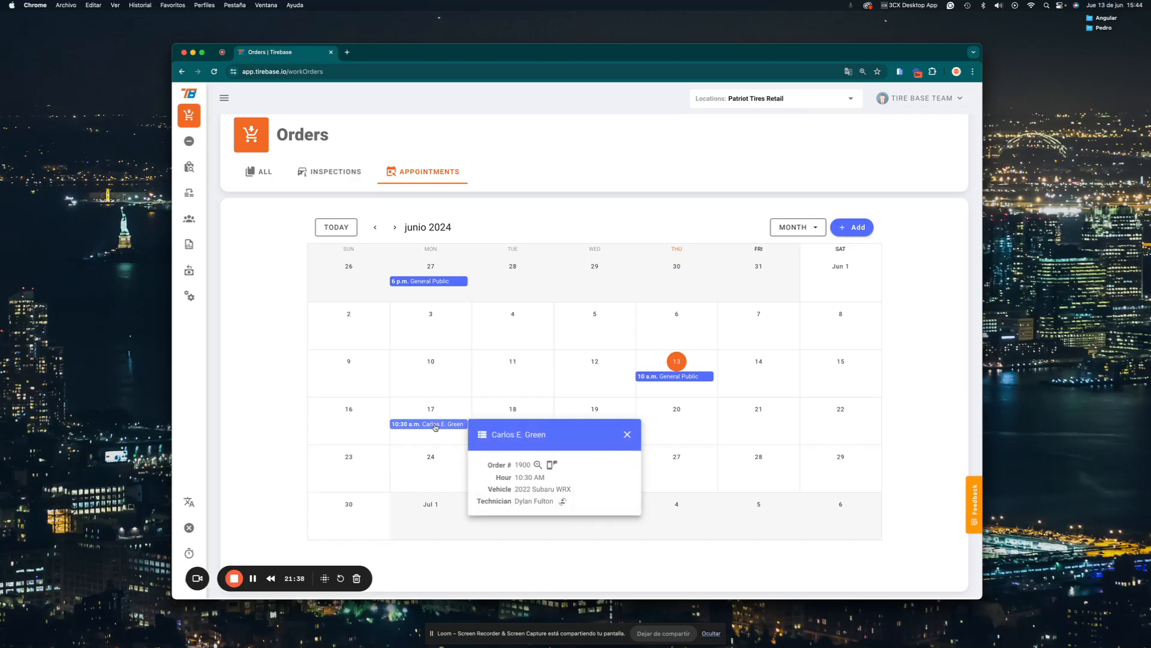
left_click(538, 465)
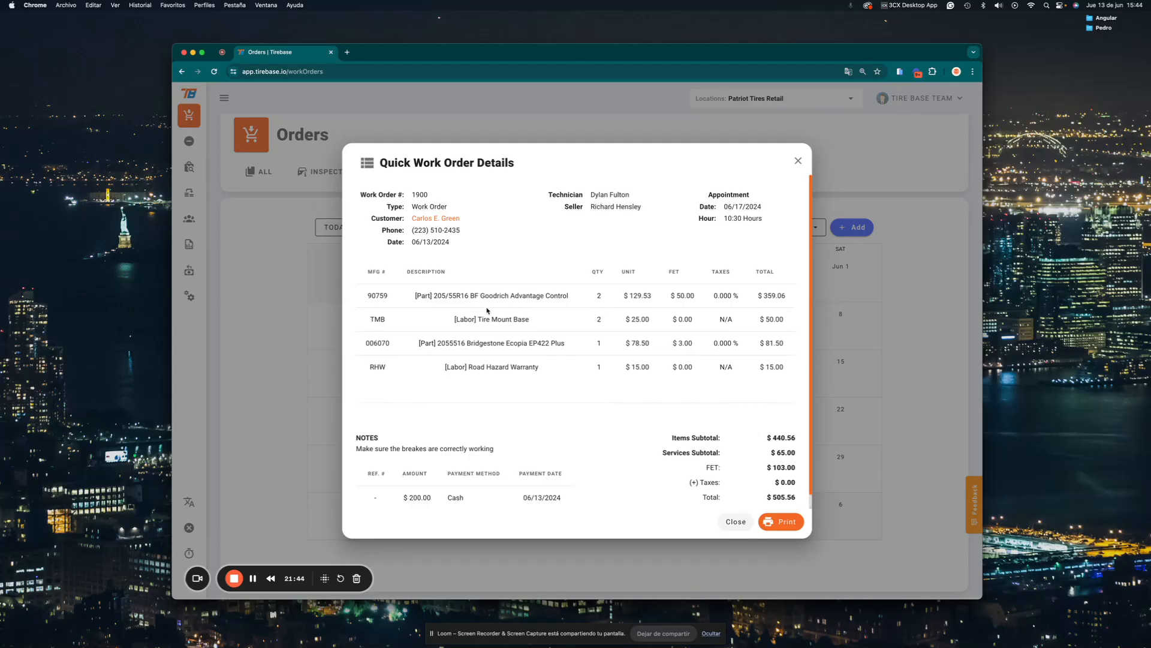
scroll(427, 470, "down", 1)
left_click_drag(403, 492, 440, 499)
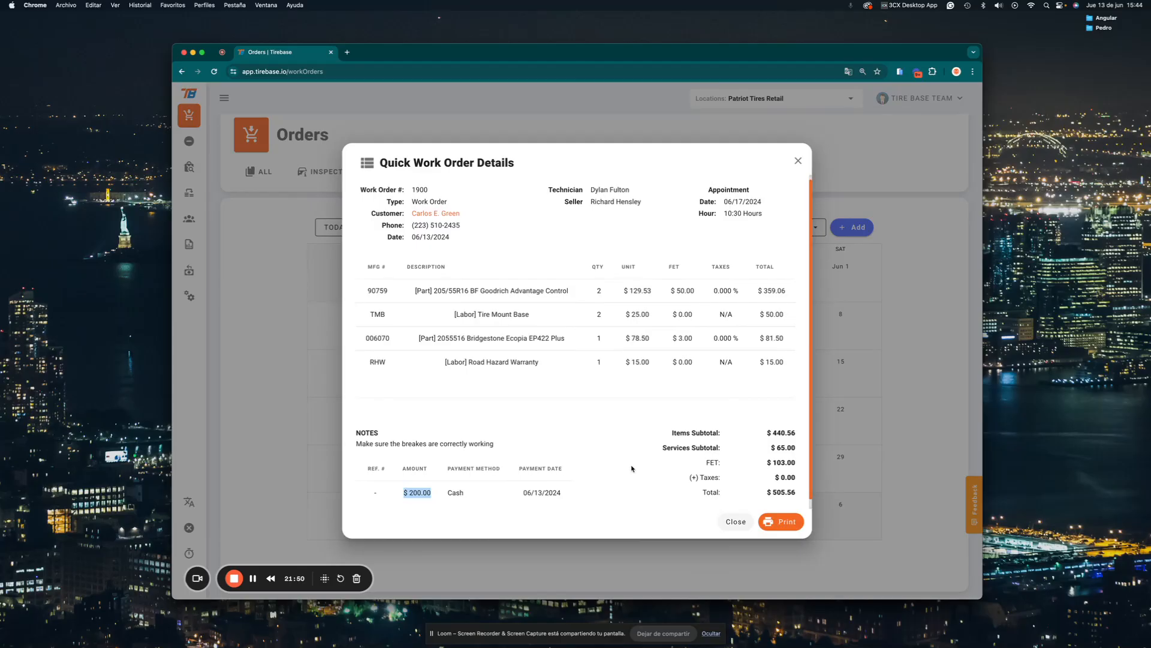
scroll(652, 433, "up", 1)
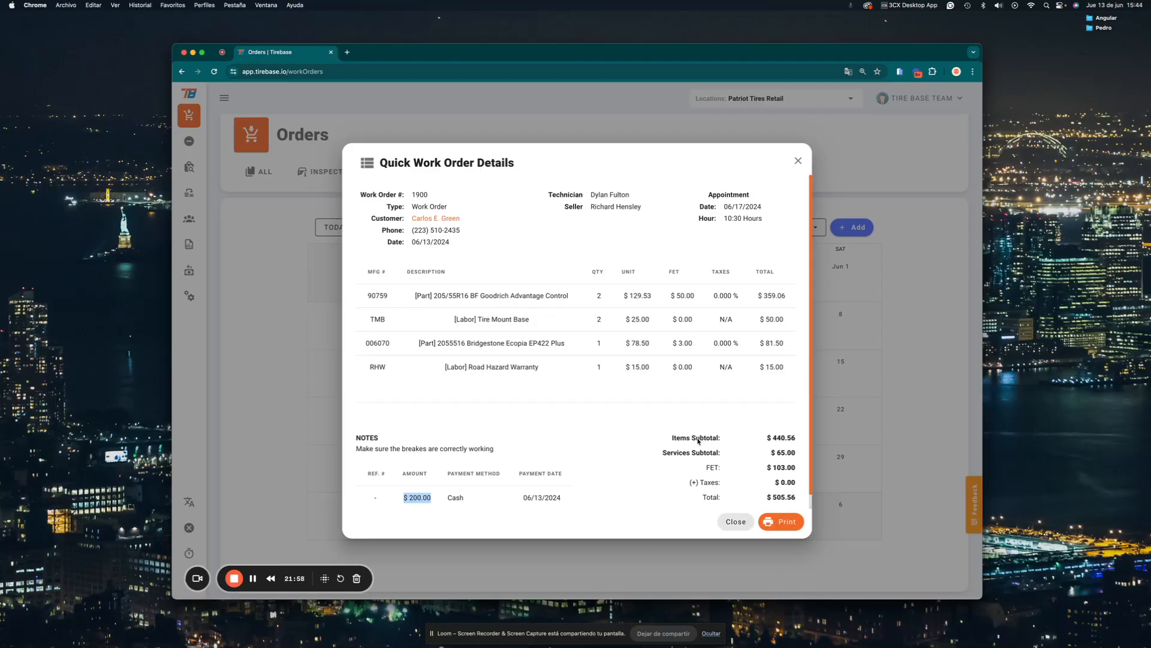
left_click(735, 521)
Reassign the June 17 appointment to the first technician listed, and reopen its summary to check the assignment and the SMS resend option.
left_click(420, 425)
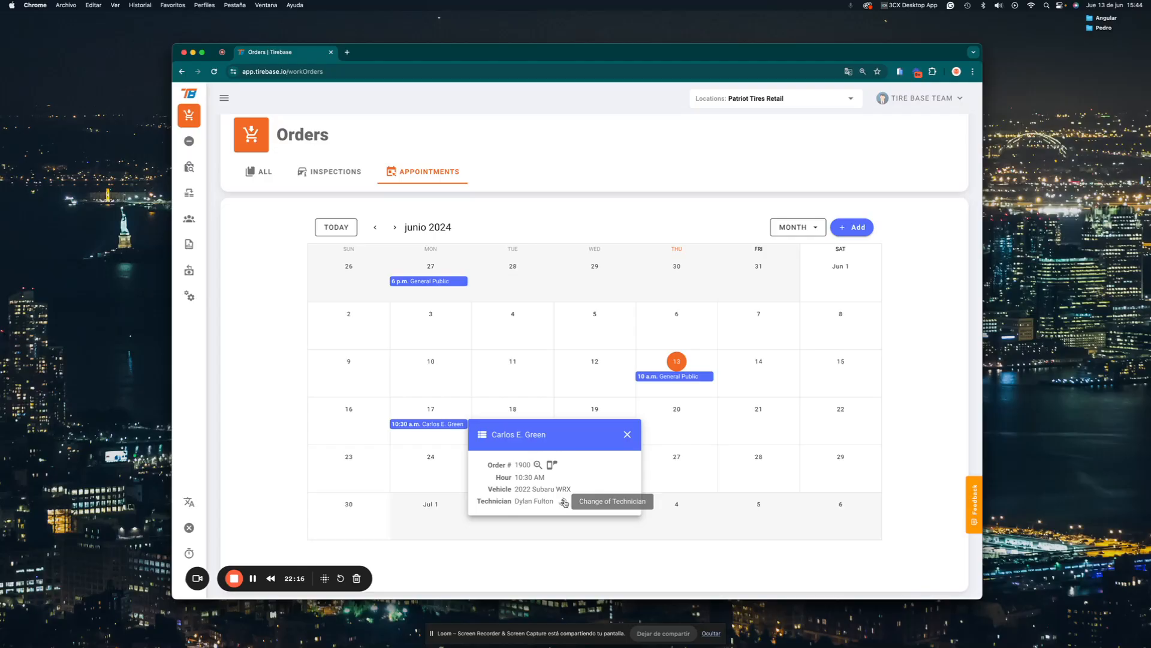
left_click(563, 501)
left_click(578, 343)
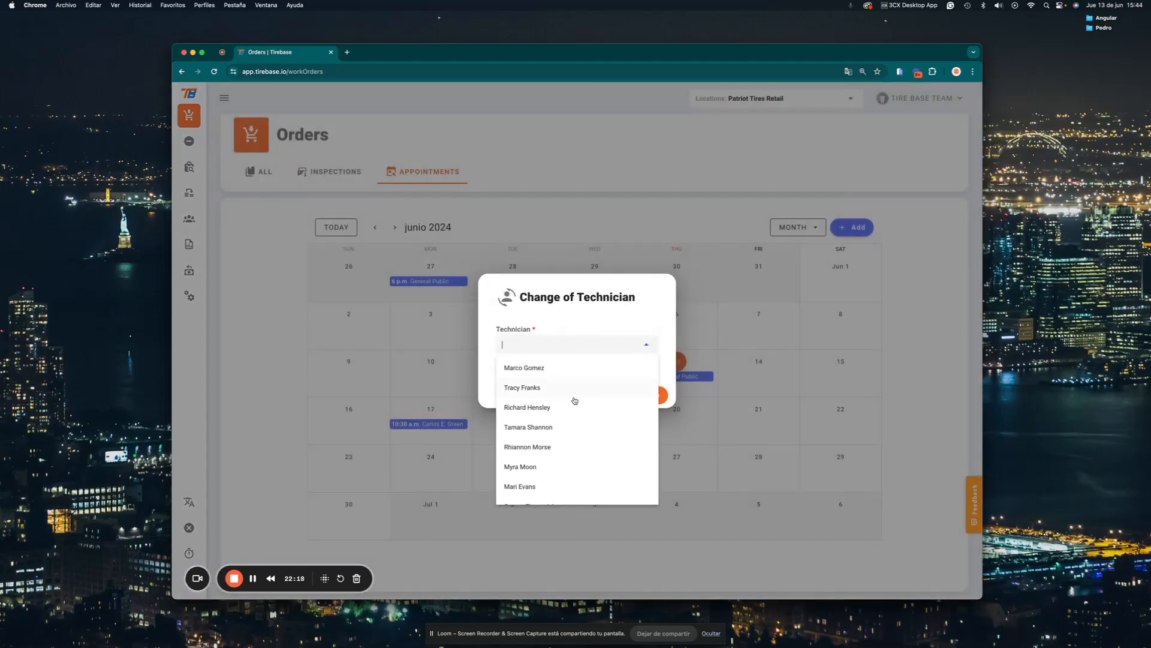
scroll(572, 397, "down", 1)
scroll(572, 397, "up", 1)
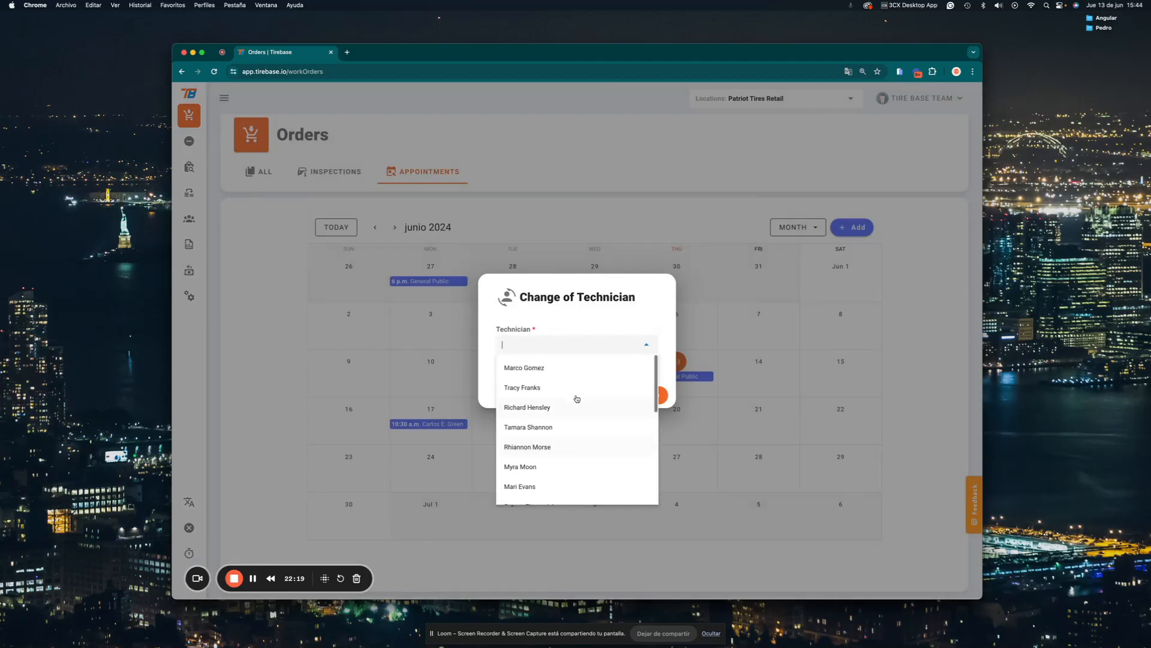
left_click(540, 368)
left_click(641, 394)
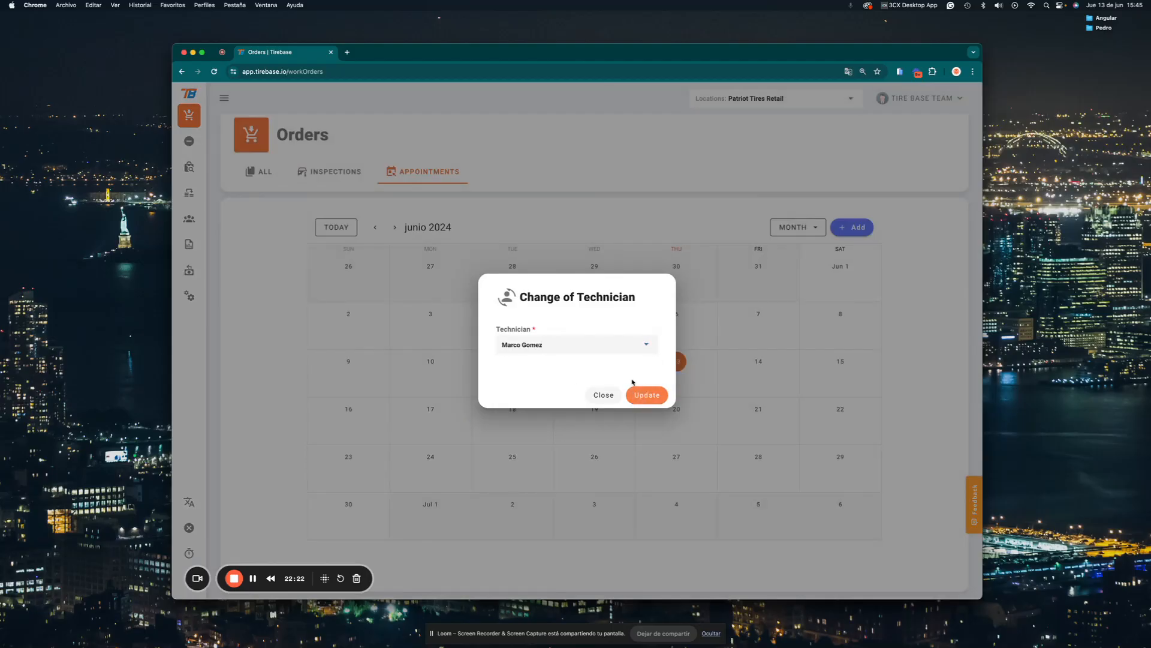
left_click(446, 424)
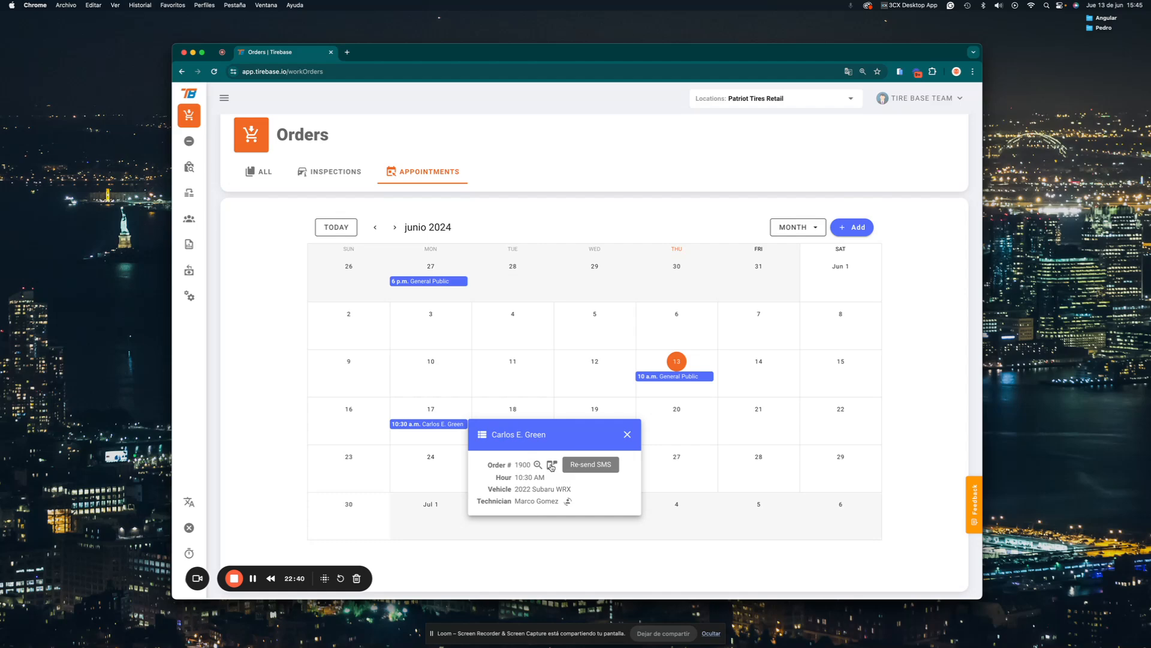
scroll(627, 448, "up", 1)
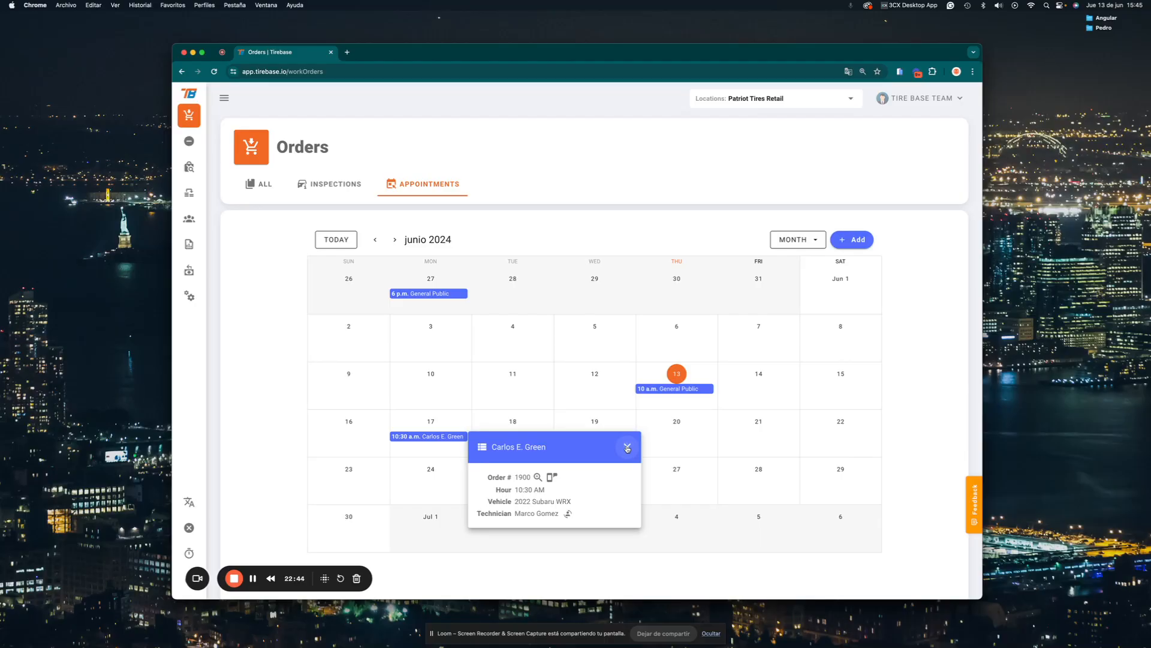
left_click(627, 448)
Open the newest work order from the full orders list, acknowledge the customer note and start finalizing the order.
left_click(262, 184)
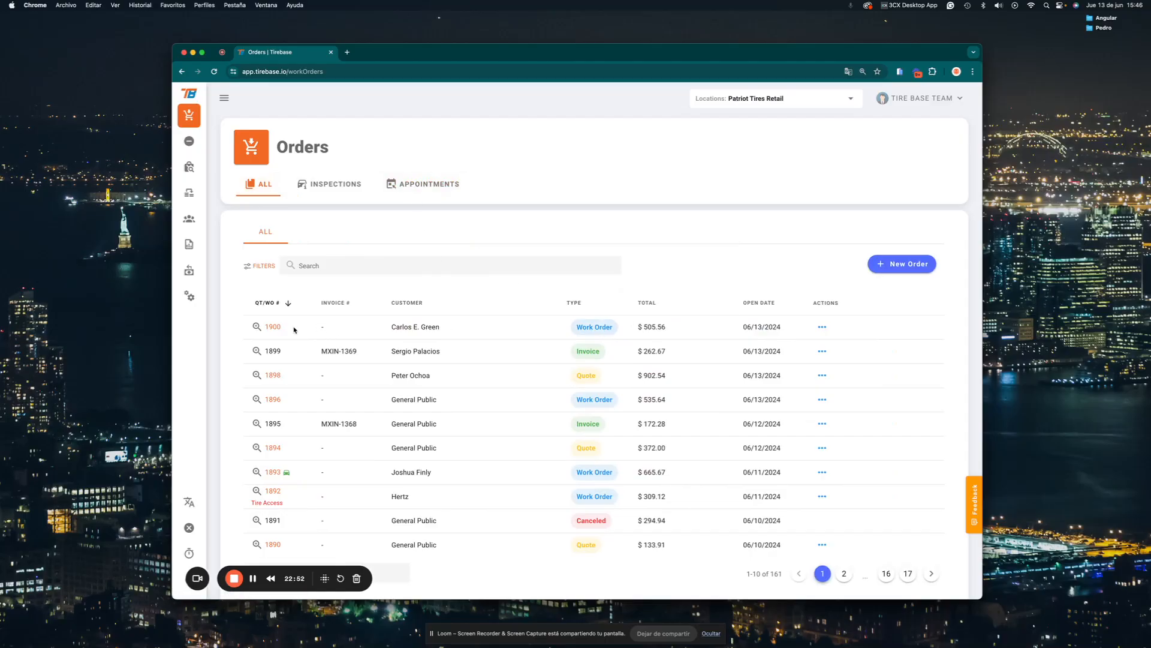
left_click(257, 327)
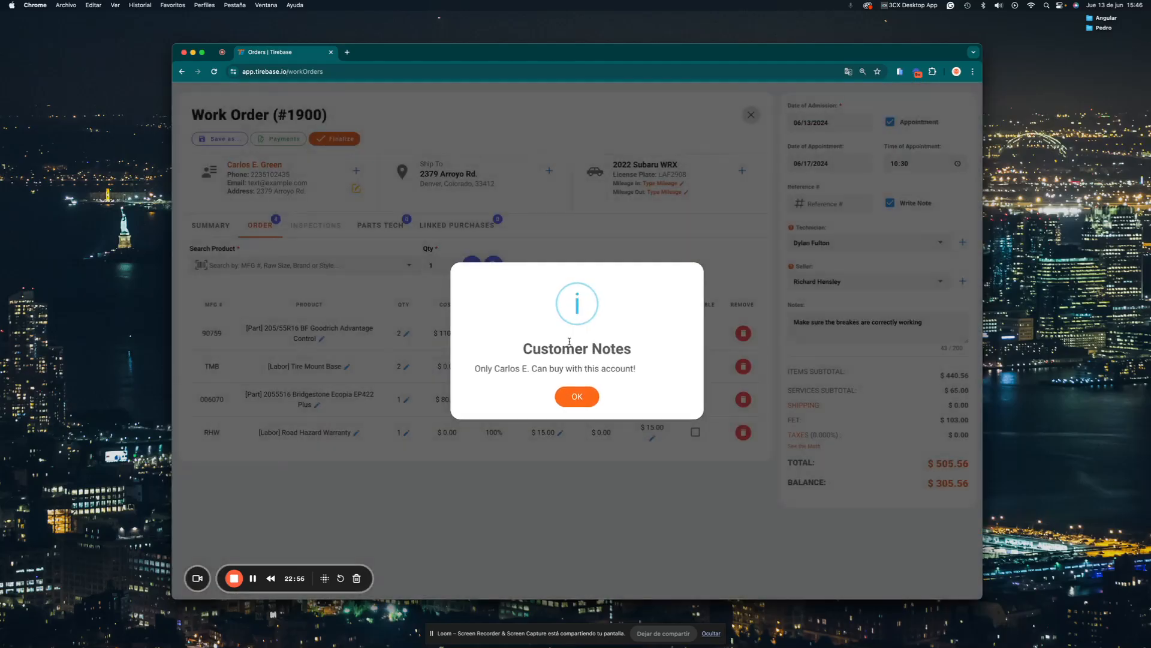
left_click(574, 397)
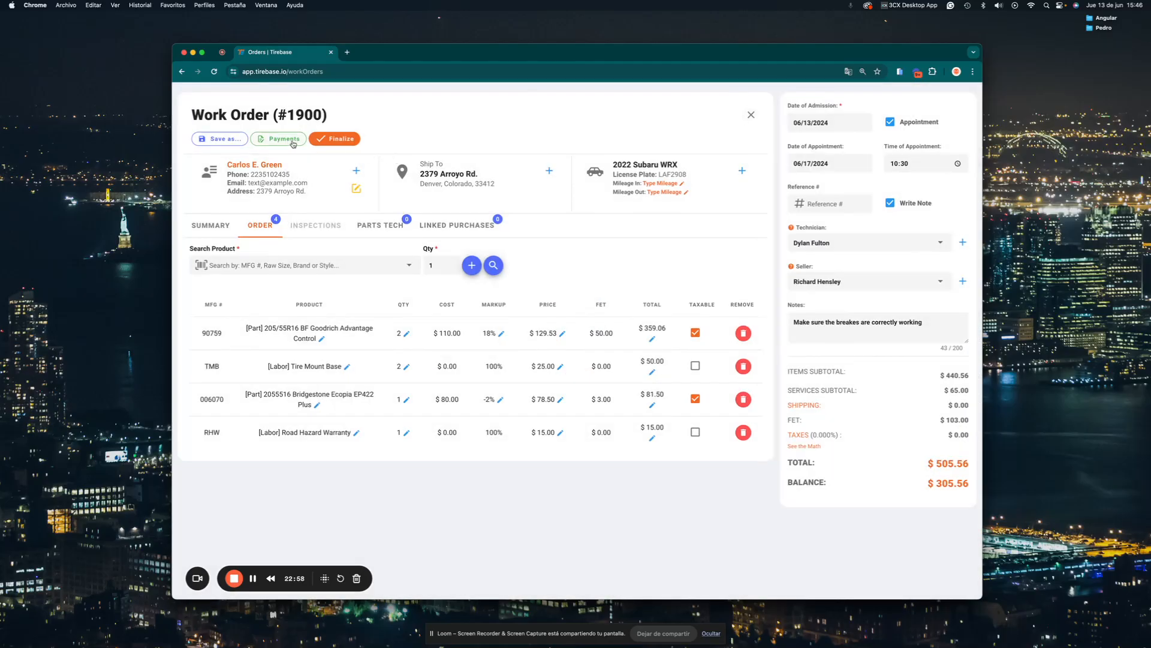
left_click(354, 143)
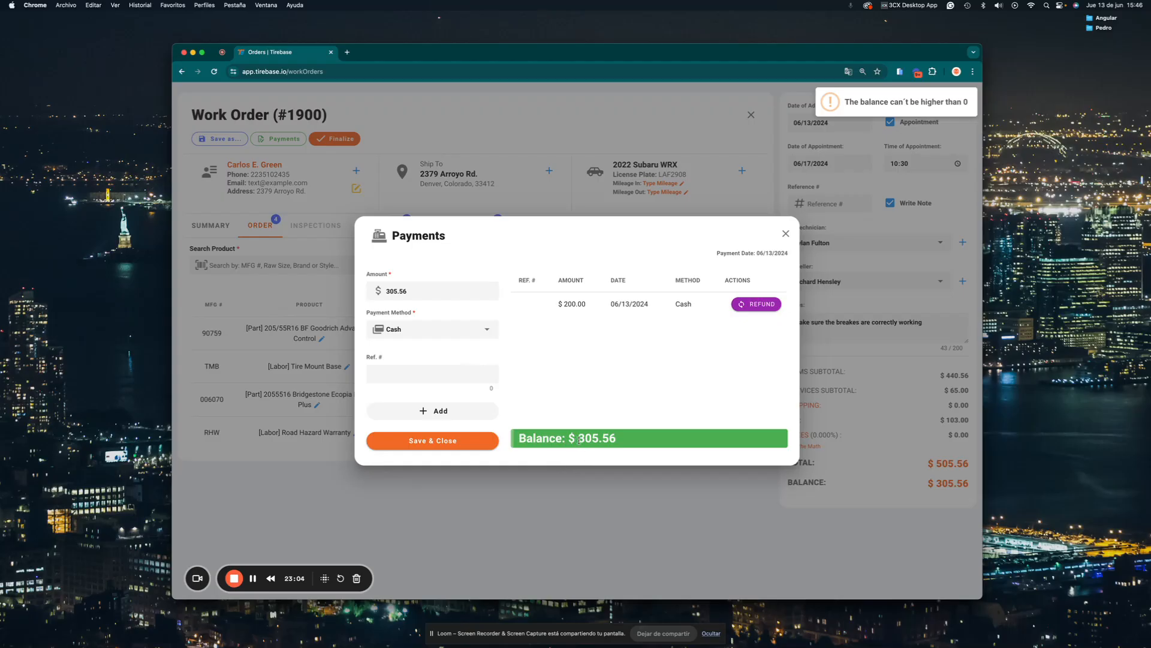
Review the card payment option, then add a 305.56 cash payment and save it to finalize the order as an invoice.
left_click(486, 330)
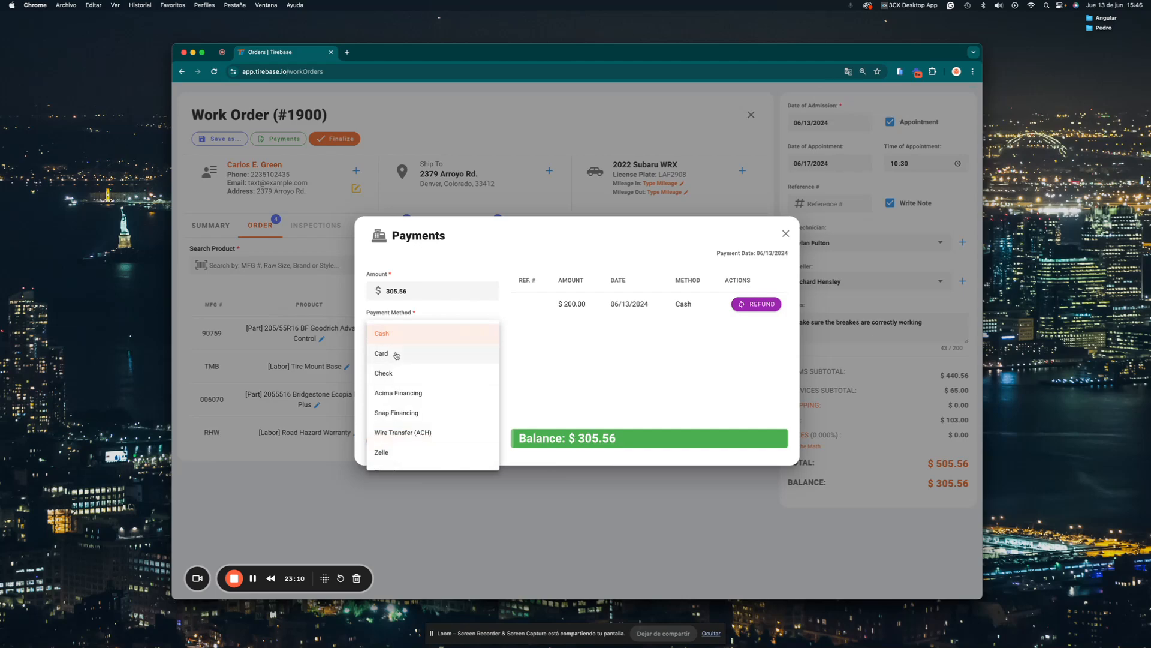
left_click(402, 355)
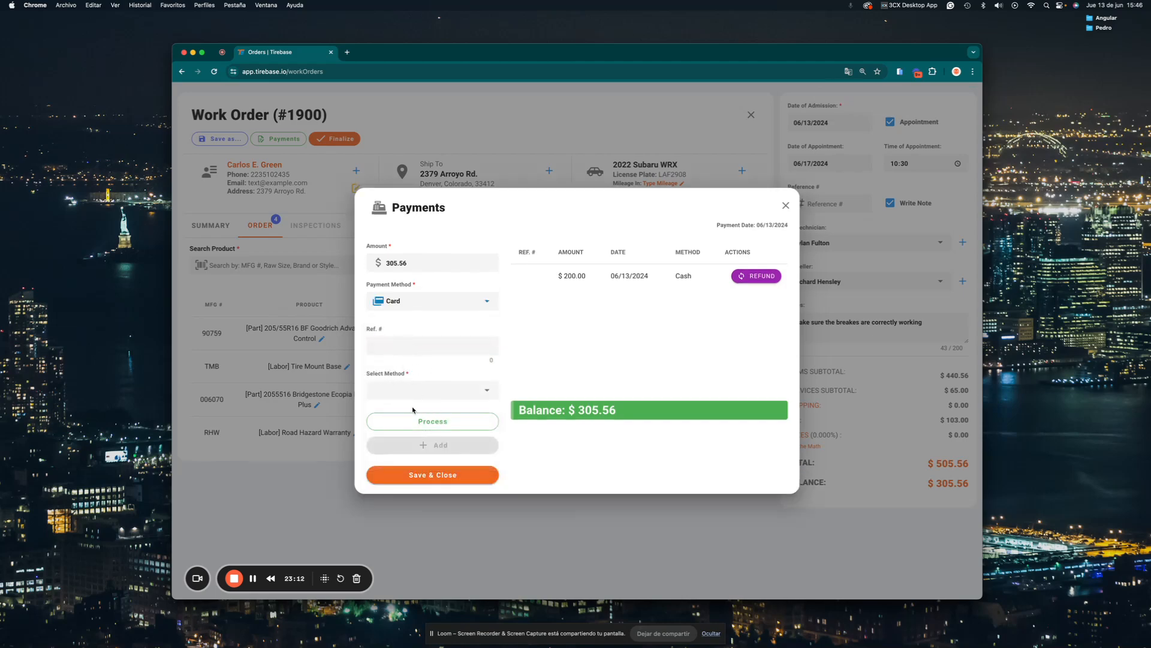
left_click(458, 300)
left_click(401, 304)
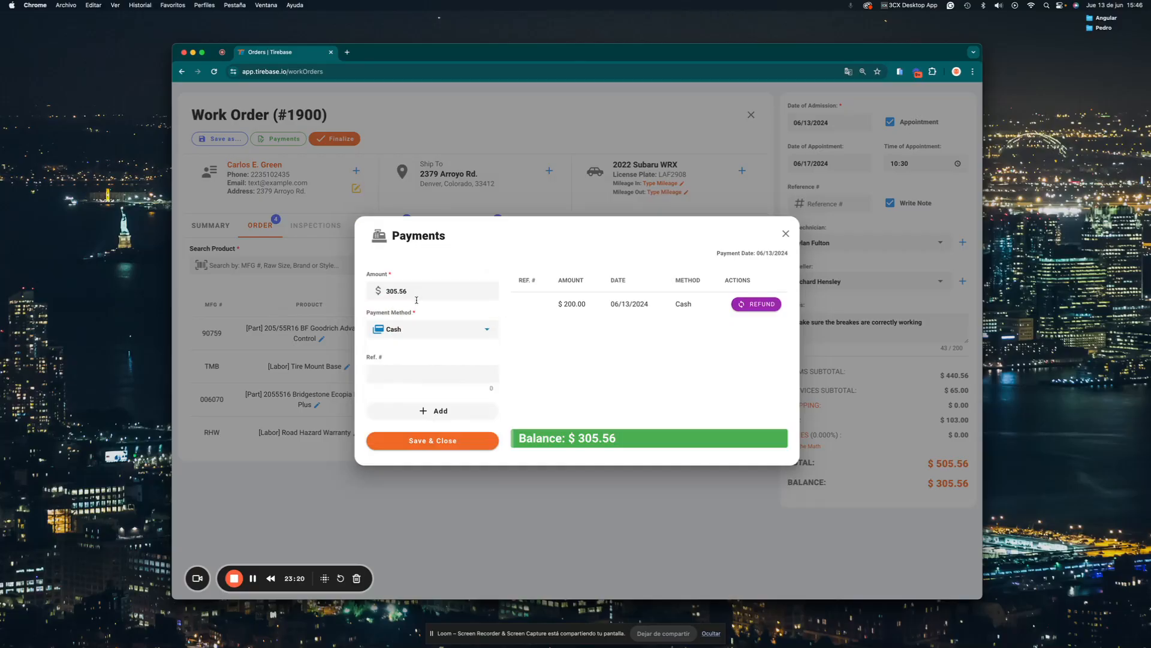
left_click(435, 416)
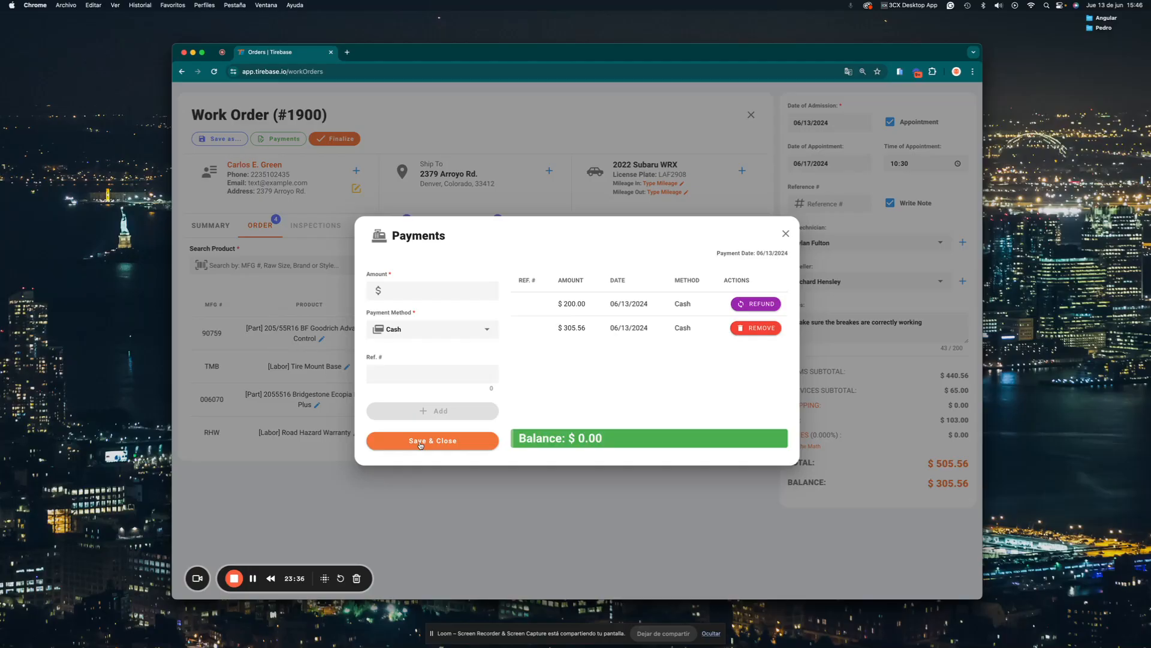
left_click(436, 445)
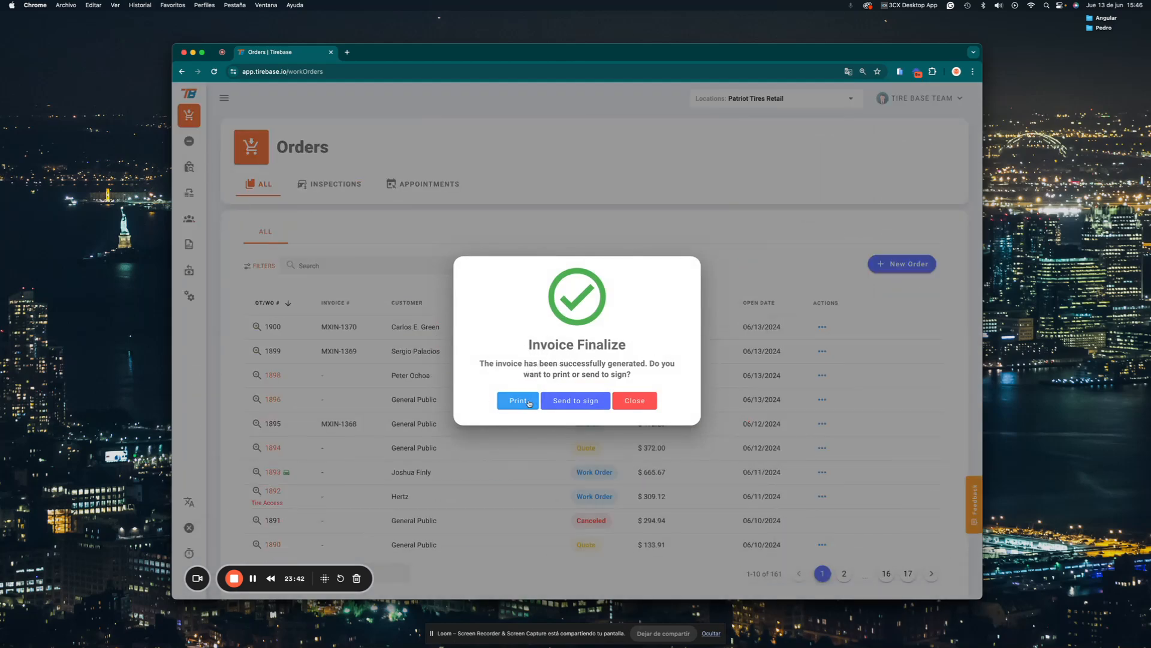
Review the options for sending the invoice to sign and its print preview, closing both without sending or saving.
left_click(588, 404)
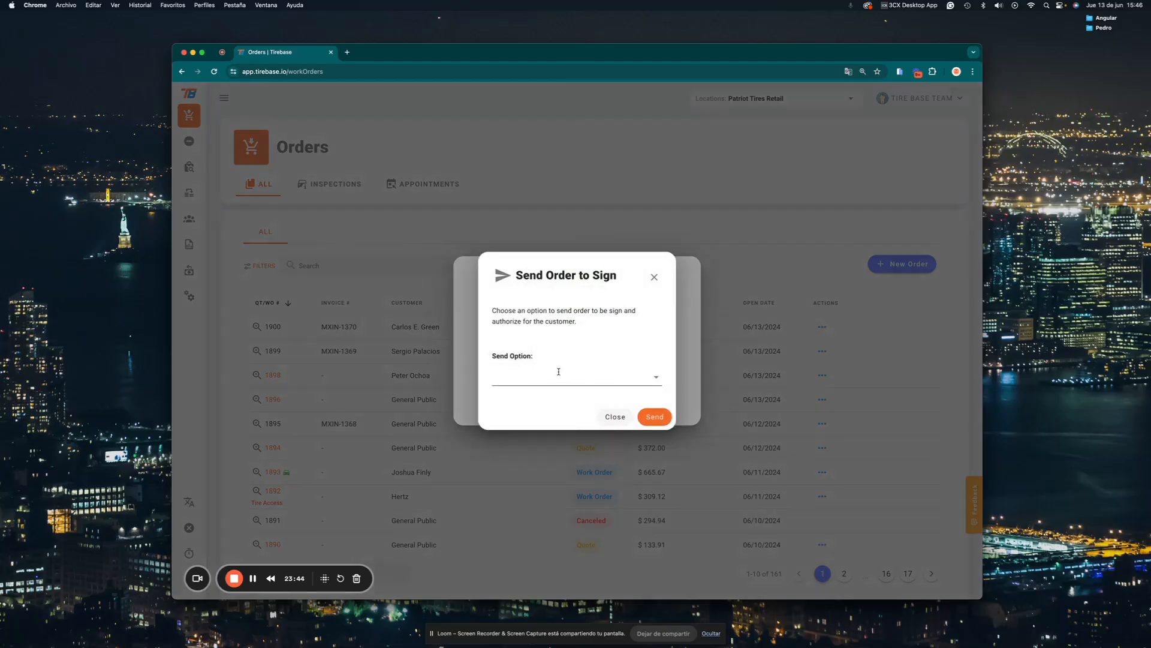
left_click(567, 380)
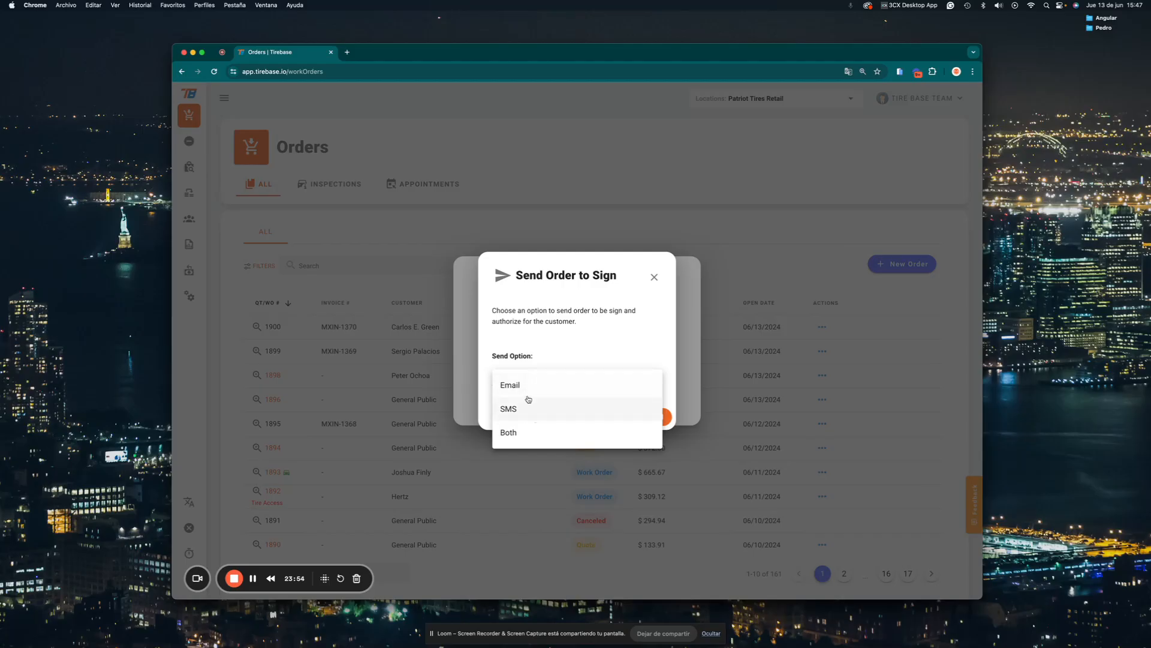
left_click(637, 337)
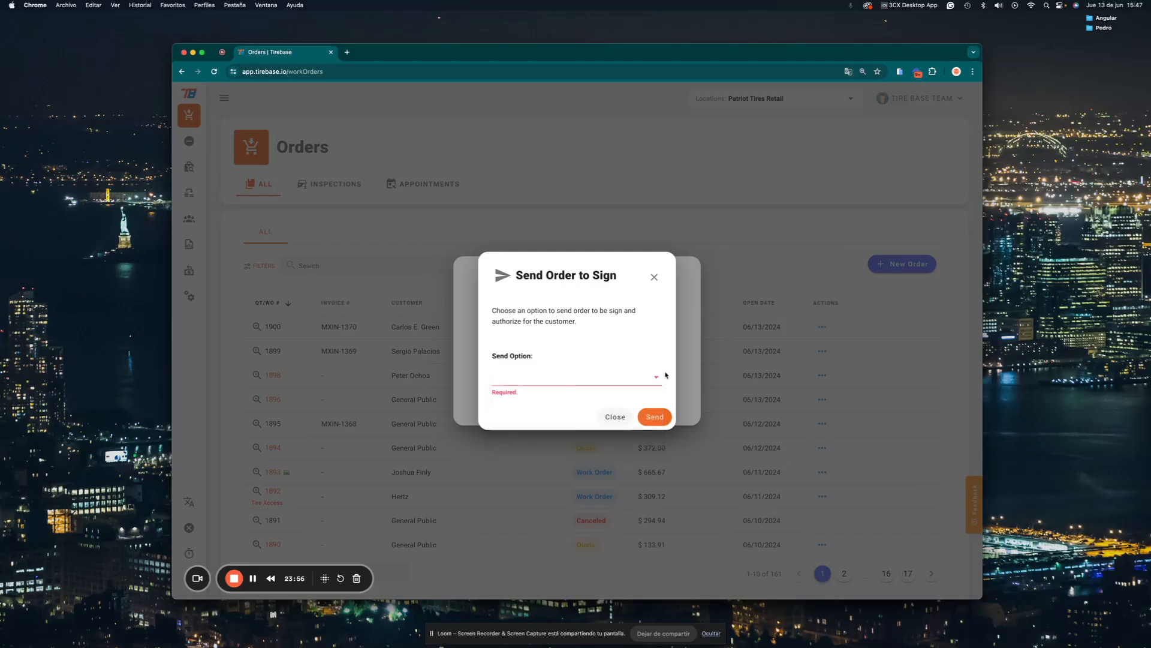
left_click(618, 416)
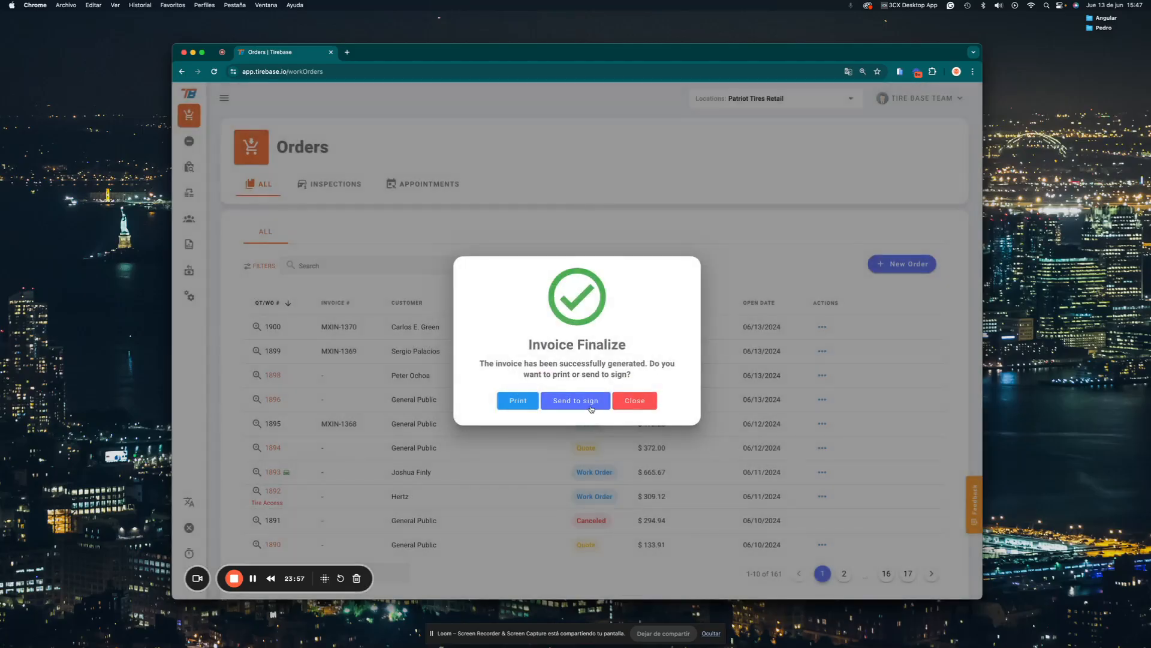
left_click(517, 401)
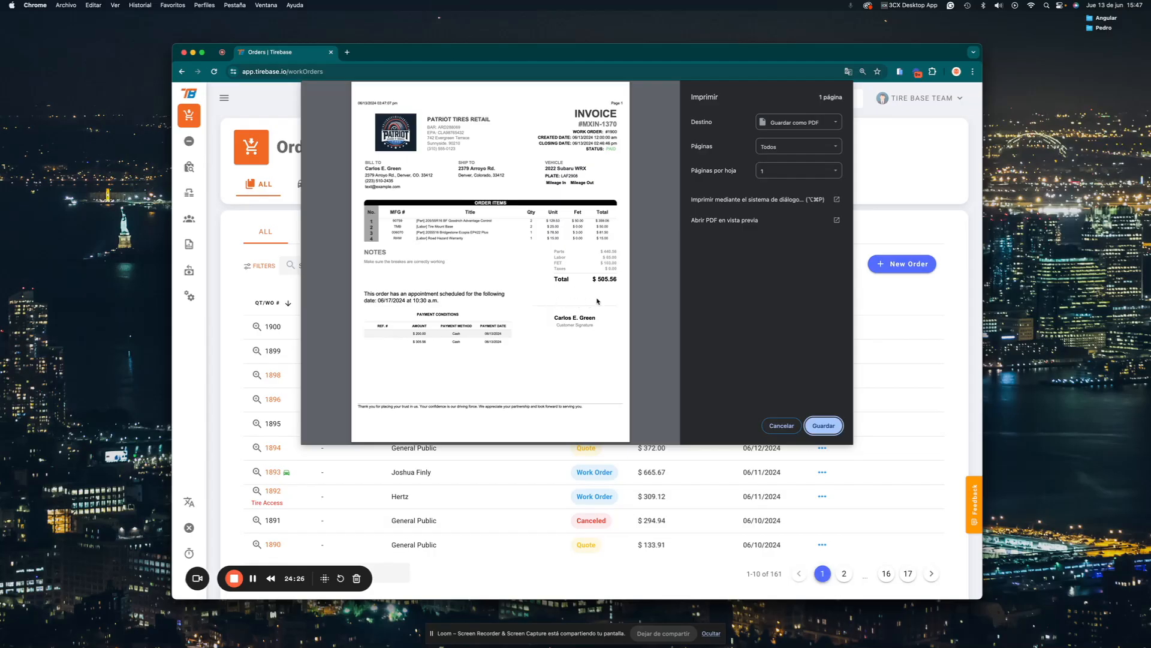
left_click(781, 425)
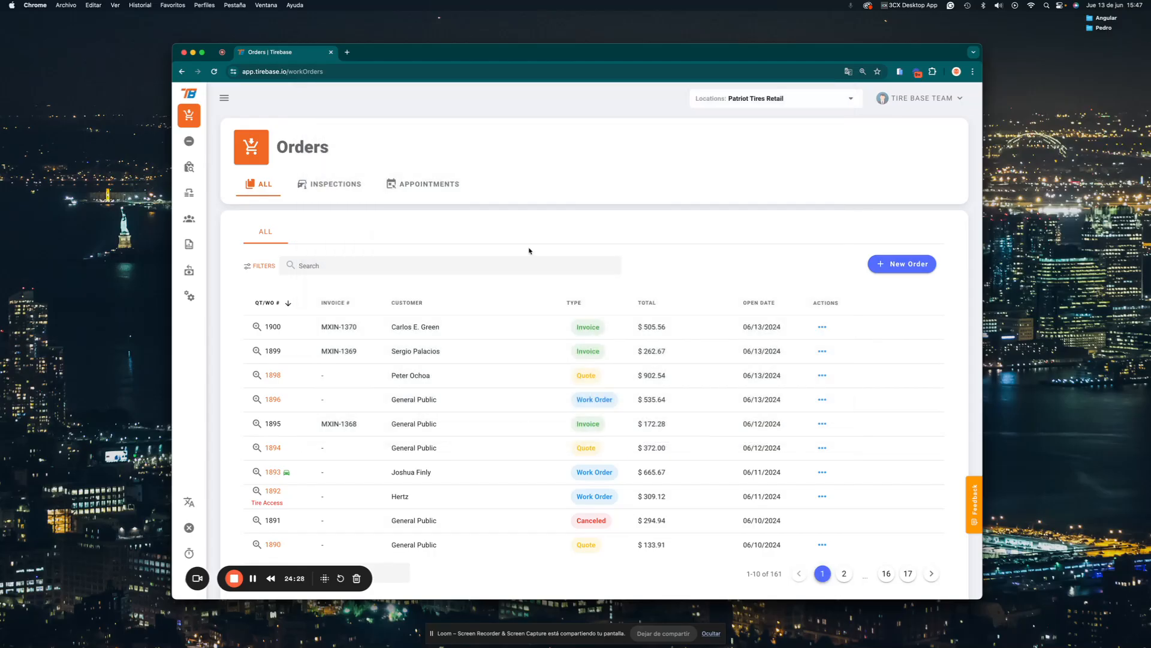